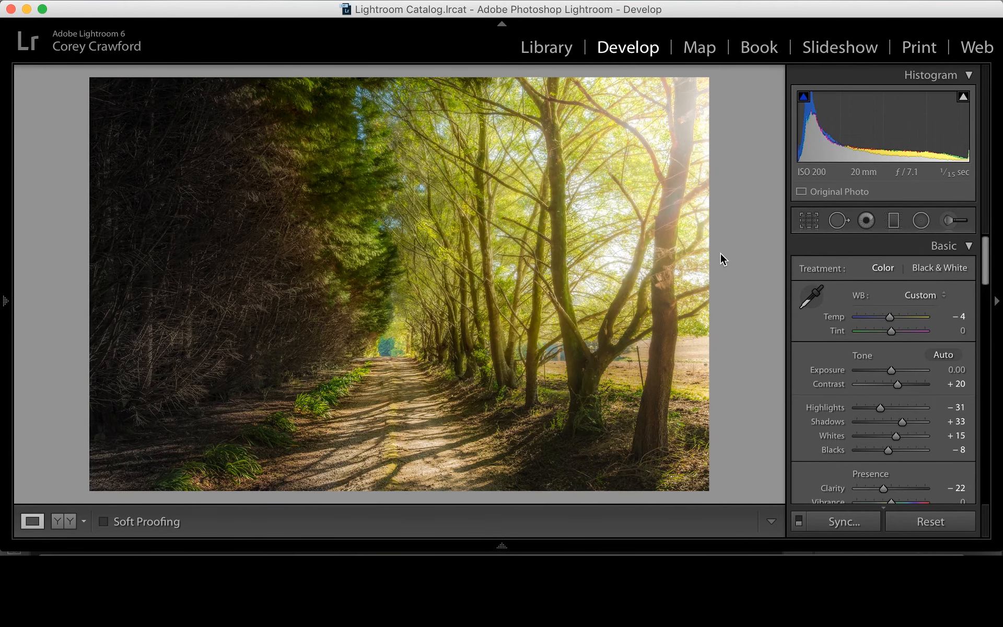
- Switch from the finished edit to the unedited raw photo of the tree-lined path
{"action": "key", "text": "Right"}
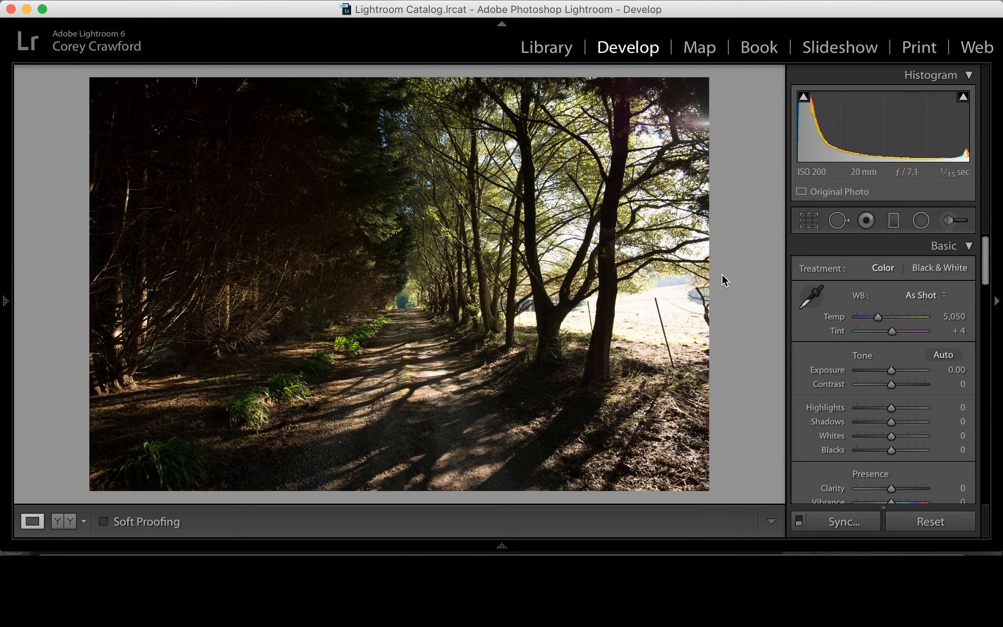
- Try the Auto, Cloudy, Shade and Tungsten white balance presets on the raw photo, and return to Cloudy
{"action": "left_click", "coordinate": [910, 296]}
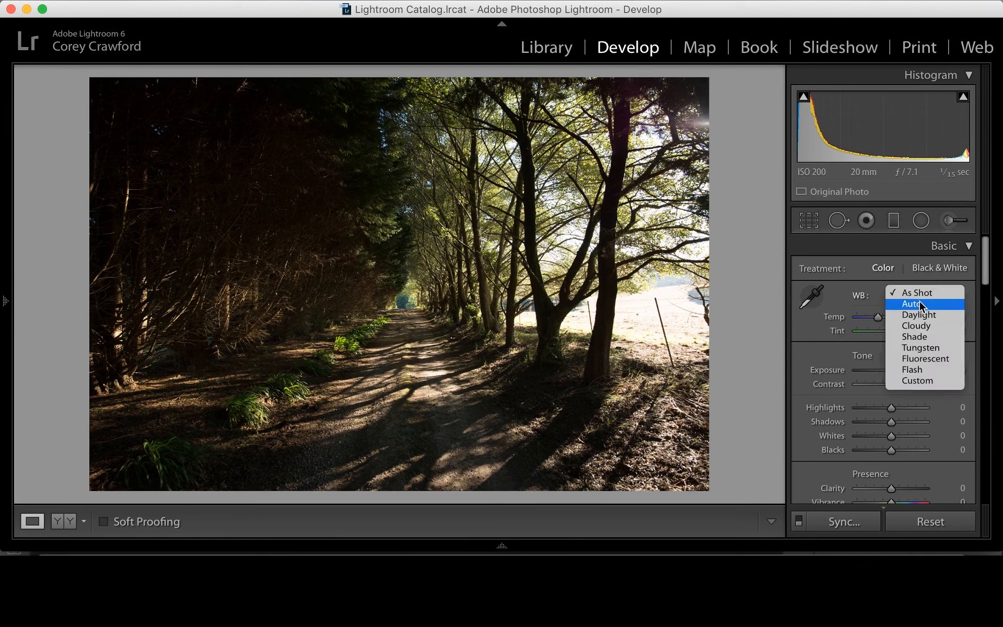
{"action": "left_click", "coordinate": [919, 302]}
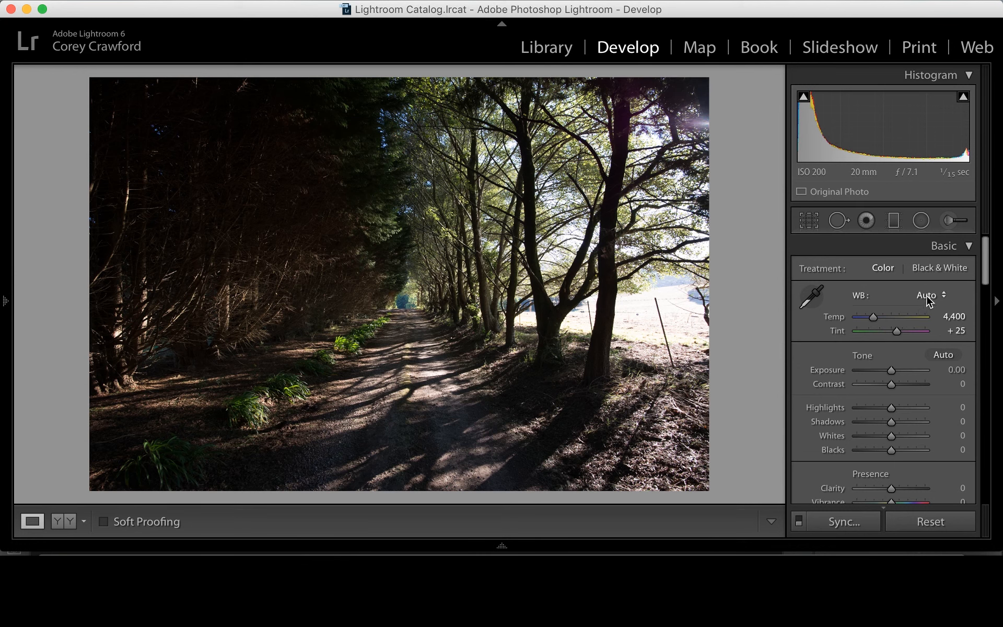
{"action": "left_click", "coordinate": [919, 302]}
{"action": "left_click", "coordinate": [931, 301]}
{"action": "left_click", "coordinate": [931, 301]}
{"action": "left_click", "coordinate": [920, 304]}
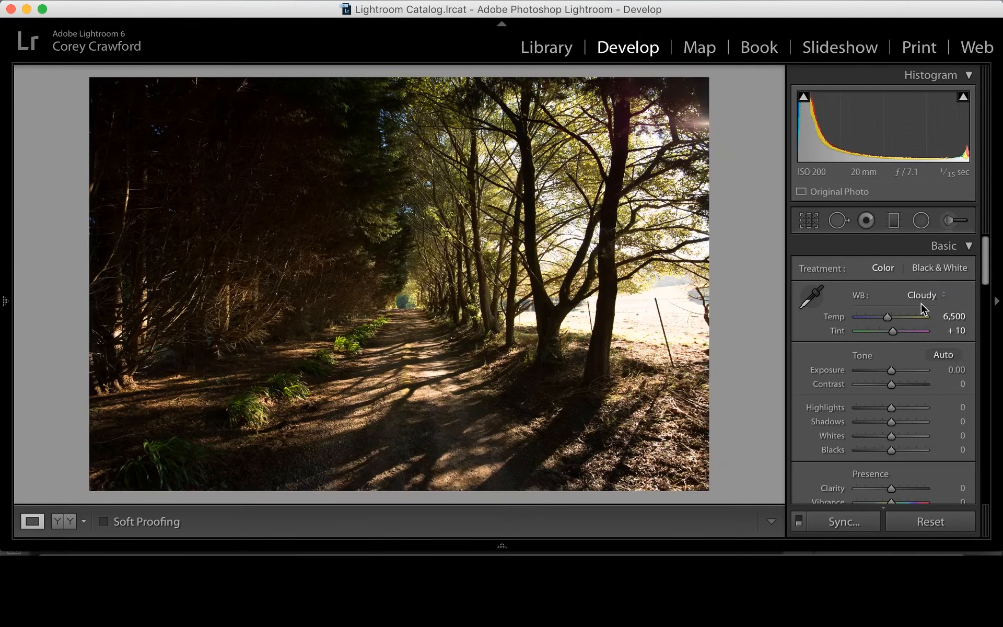
{"action": "left_click", "coordinate": [920, 303]}
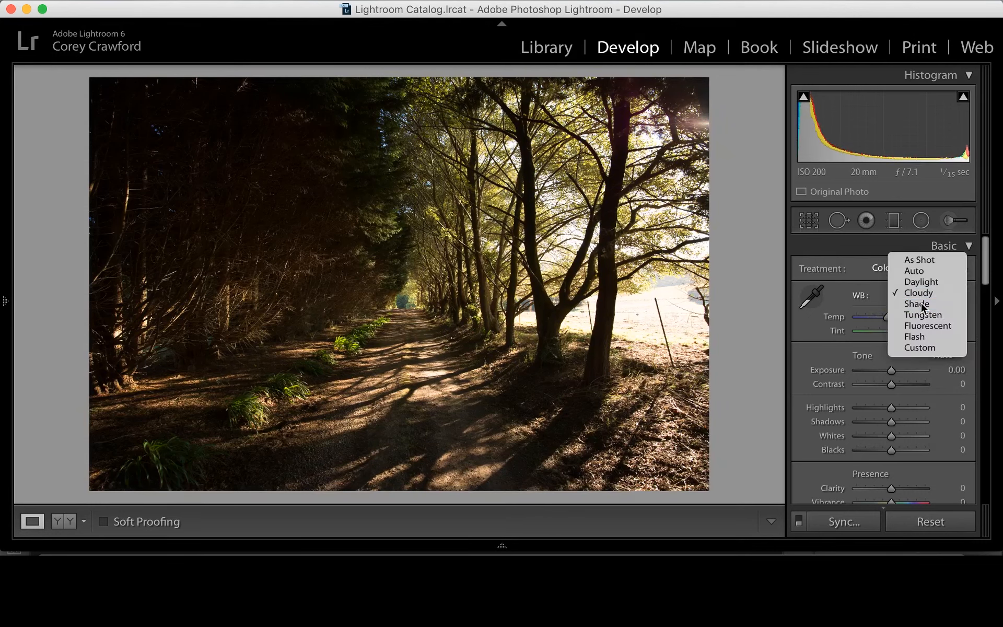
{"action": "left_click", "coordinate": [920, 302]}
{"action": "left_click", "coordinate": [921, 296]}
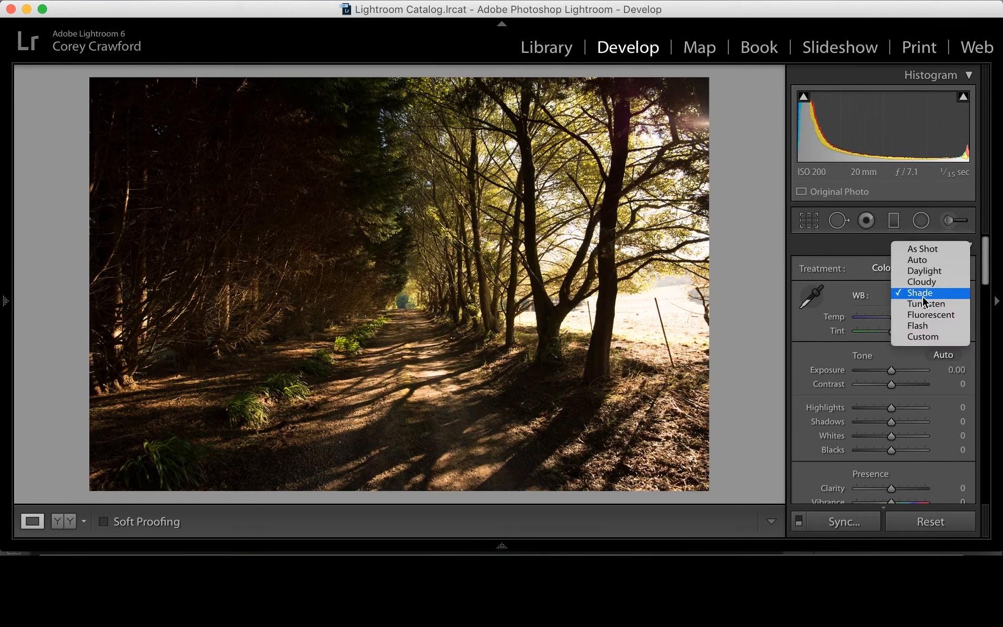
{"action": "left_click", "coordinate": [921, 299]}
{"action": "left_click", "coordinate": [921, 300]}
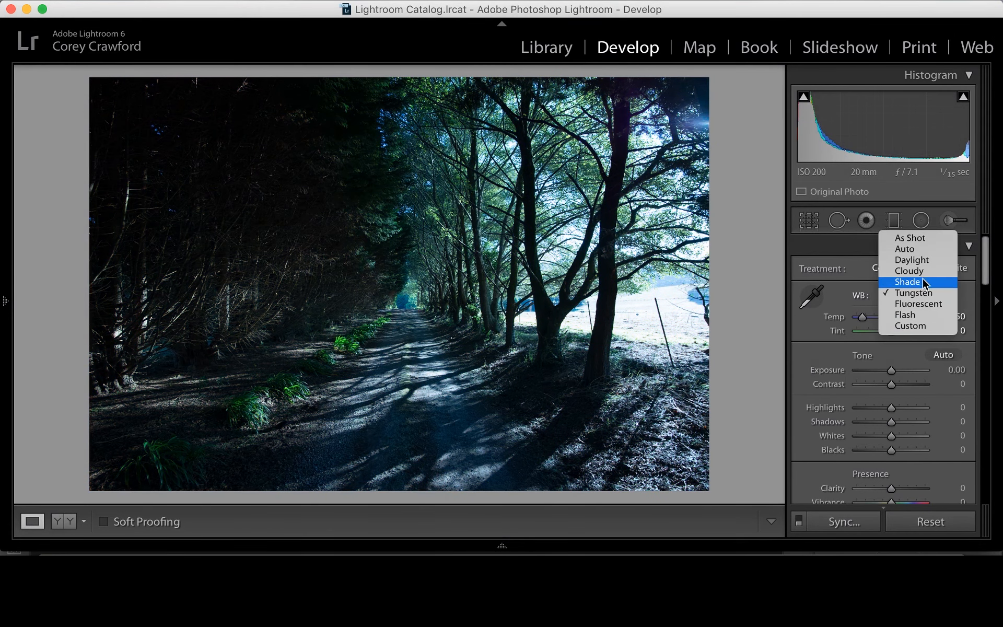
{"action": "left_click", "coordinate": [922, 273]}
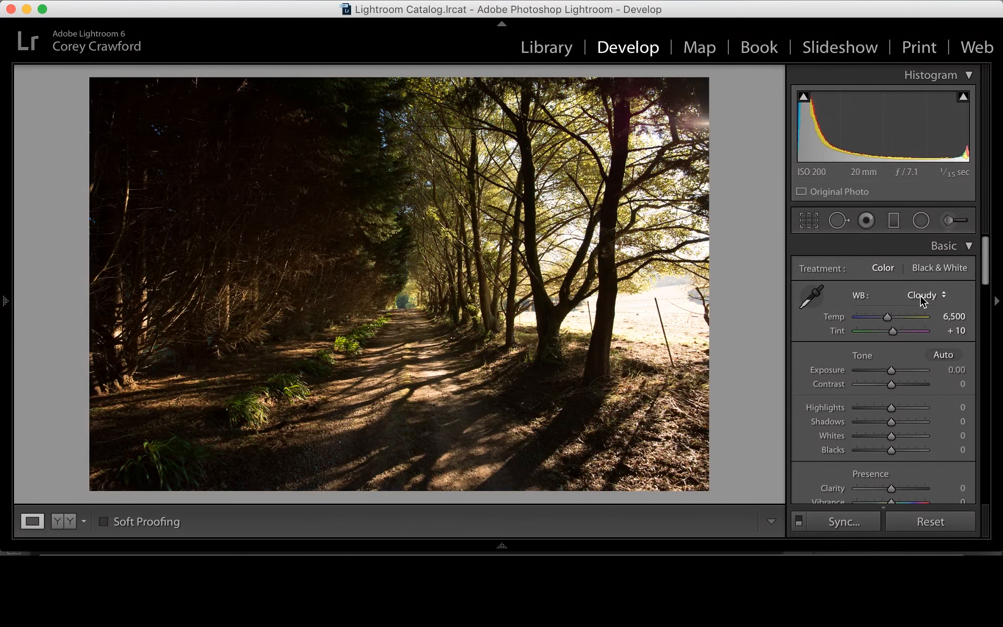
- Choose the Daylight white balance preset and warm the color temperature to 6,322
{"action": "left_click", "coordinate": [924, 295]}
{"action": "left_click", "coordinate": [926, 282]}
{"action": "left_click_drag", "start_coordinate": [880, 318], "coordinate": [886, 317]}
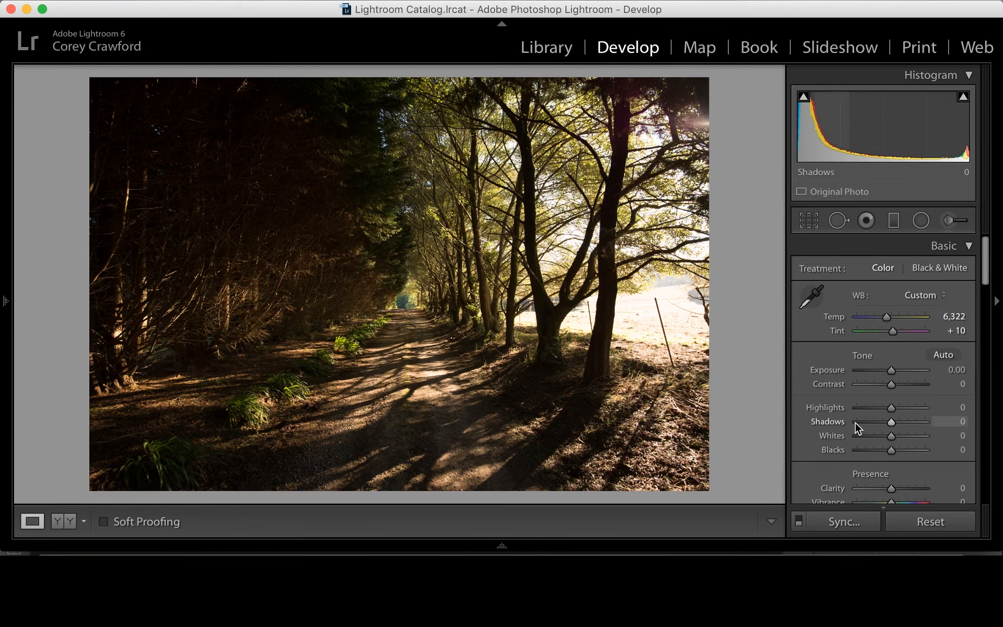
- Set the raw photo's tones to Shadows +100, Highlights -15, Whites +10 and Blacks +20
{"action": "left_click_drag", "start_coordinate": [900, 425], "coordinate": [955, 418]}
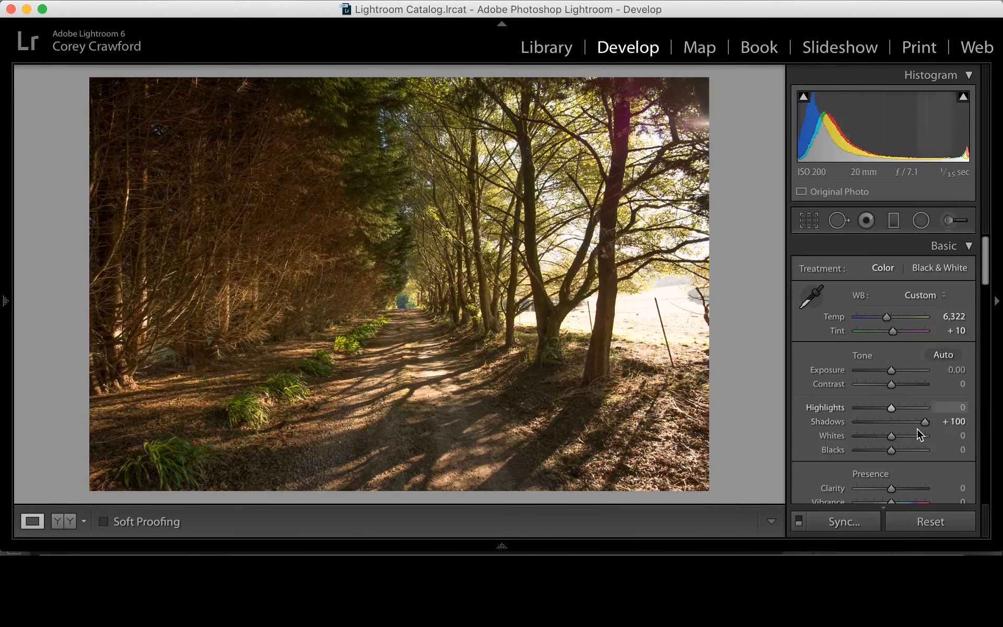
{"action": "left_click_drag", "start_coordinate": [890, 408], "coordinate": [896, 454]}
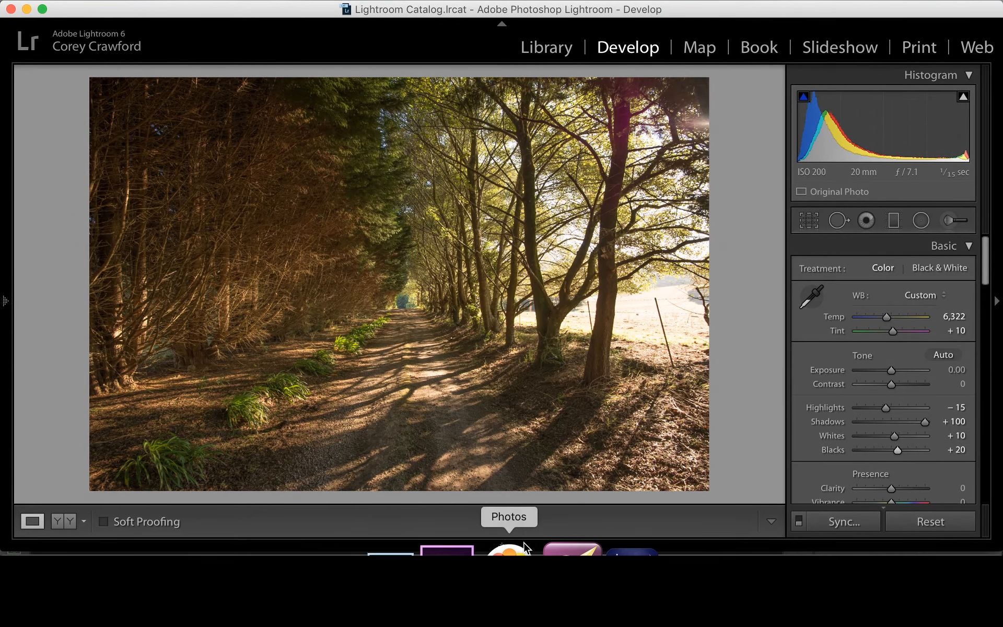
- Compare the raw photo with the finished version DSC_6185-Edit.tif, and return to DSC_6185.NEF
{"action": "mouse_move", "coordinate": [506, 546]}
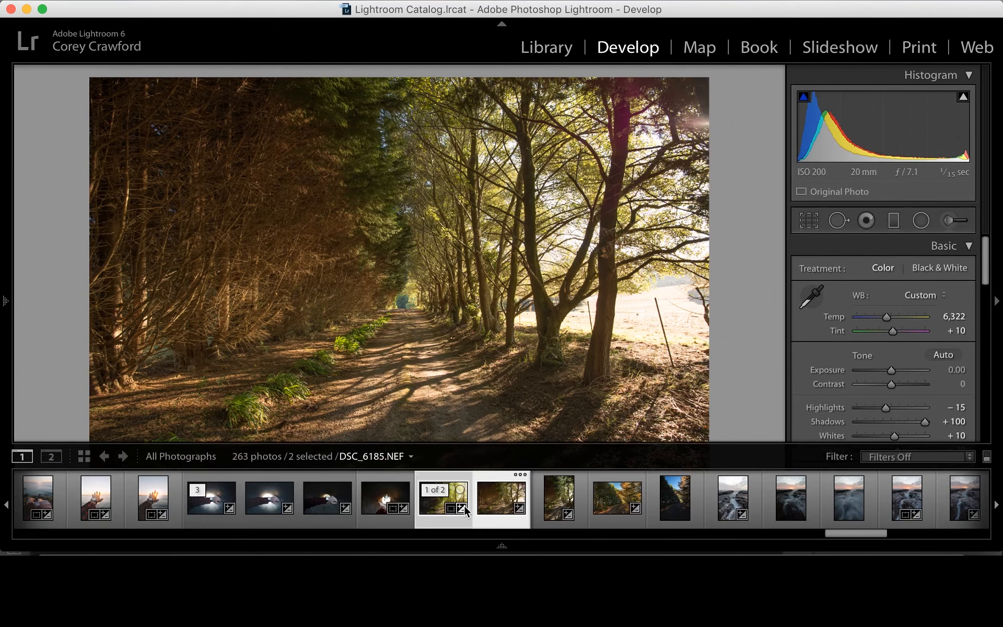
{"action": "left_click", "coordinate": [434, 499]}
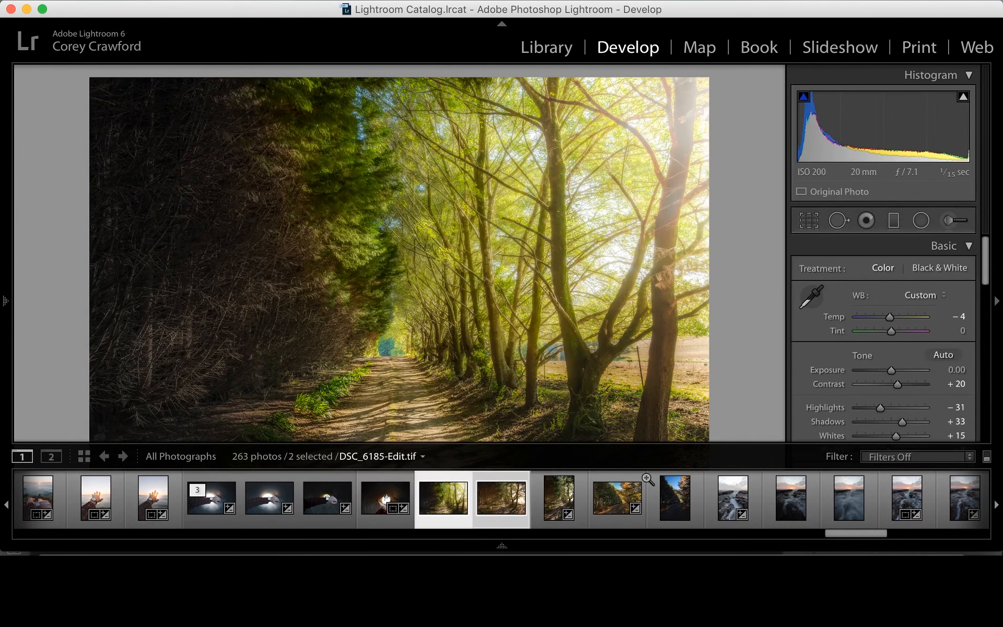
{"action": "key", "text": "Right"}
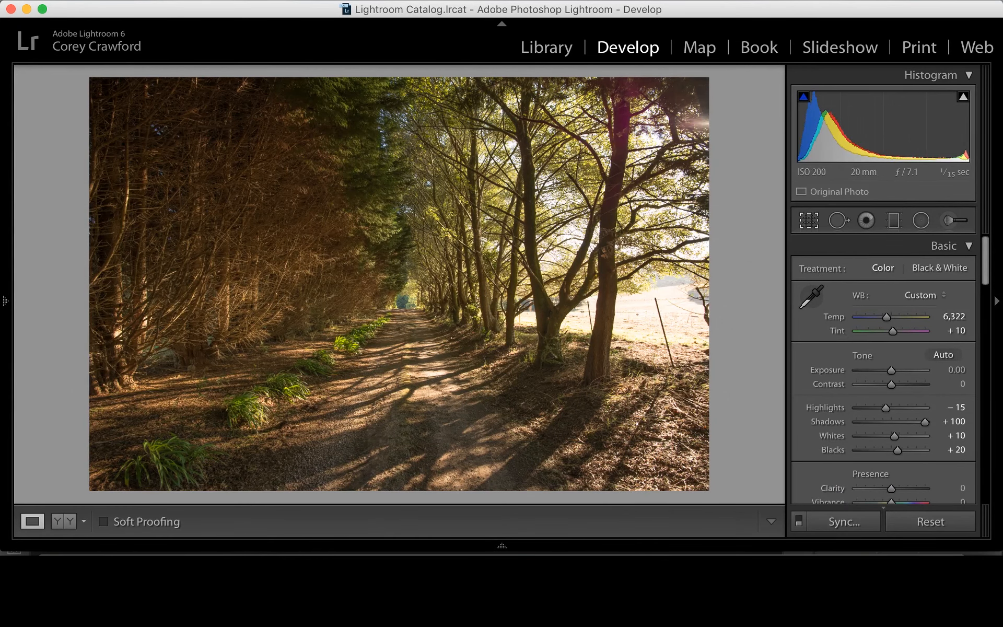
- Crop the photo tighter around the tree-lined path, trimming all four sides at the original aspect ratio
{"action": "key", "text": "r"}
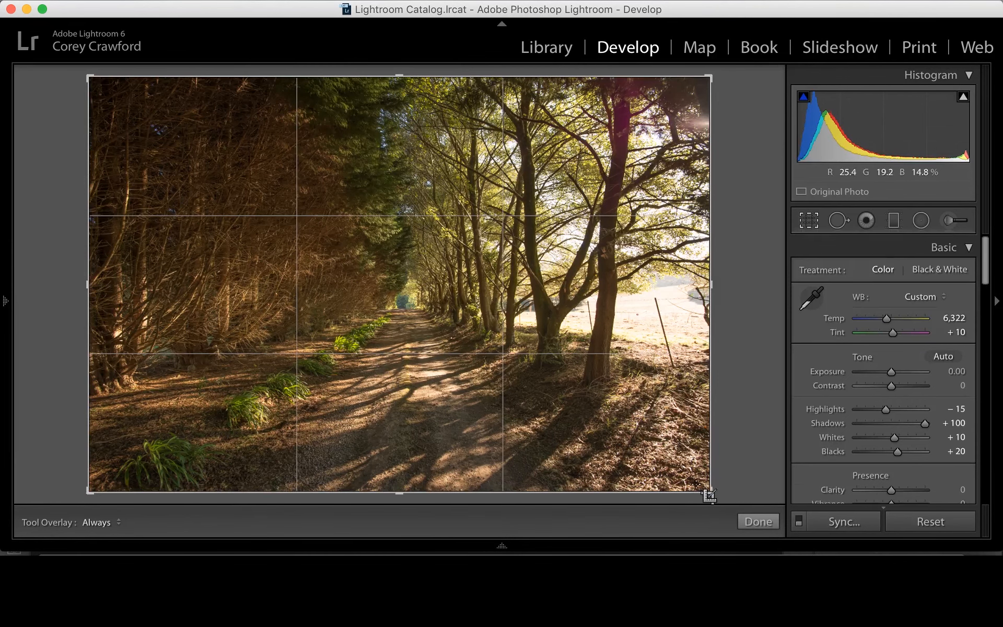
{"action": "left_click_drag", "start_coordinate": [709, 493], "coordinate": [664, 459]}
{"action": "left_click_drag", "start_coordinate": [568, 398], "coordinate": [534, 397]}
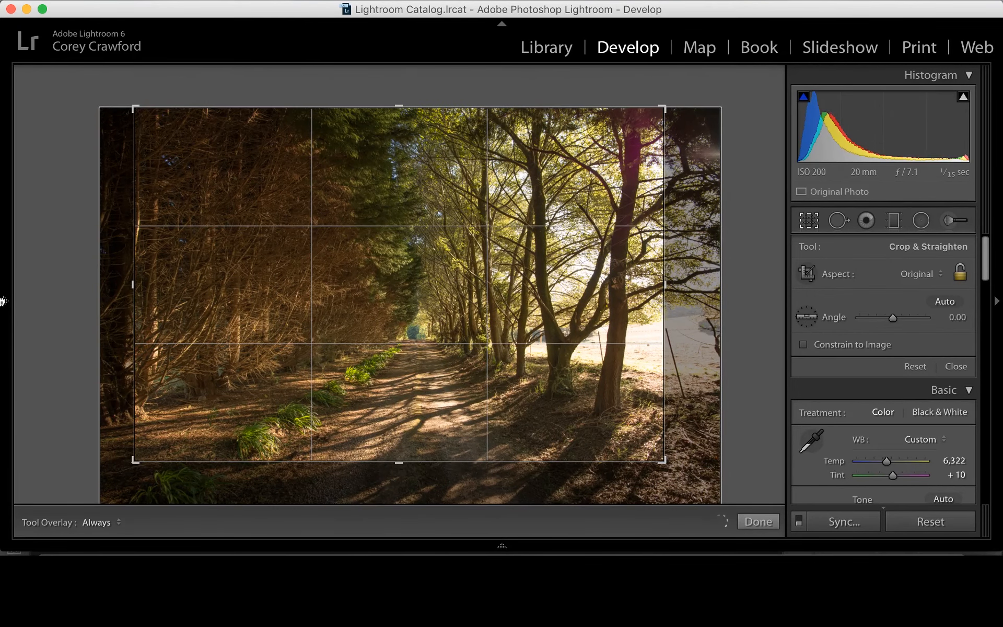
{"action": "left_click", "coordinate": [5, 301]}
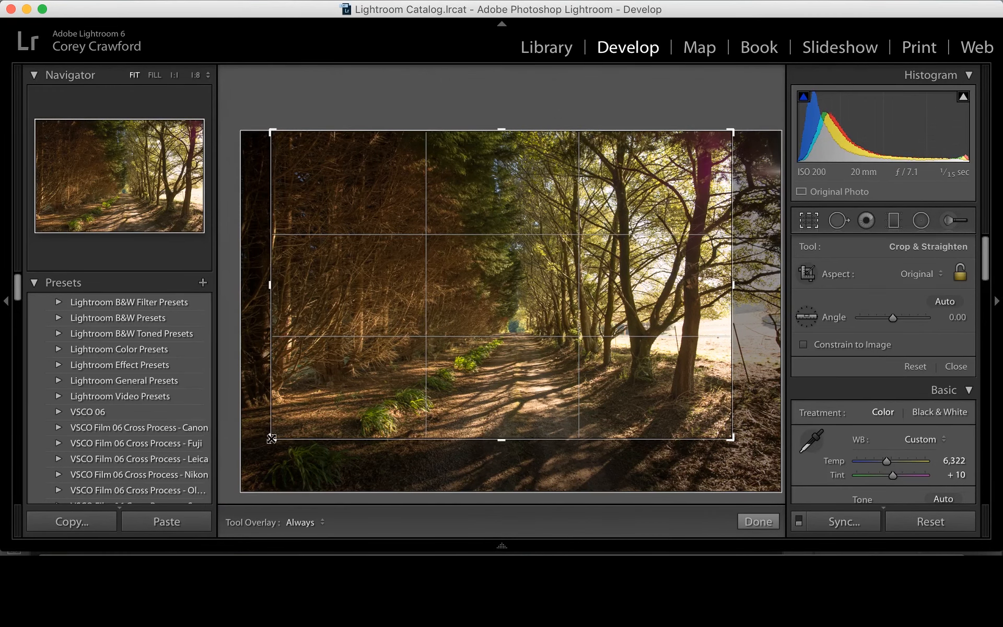
{"action": "left_click_drag", "start_coordinate": [272, 437], "coordinate": [296, 423]}
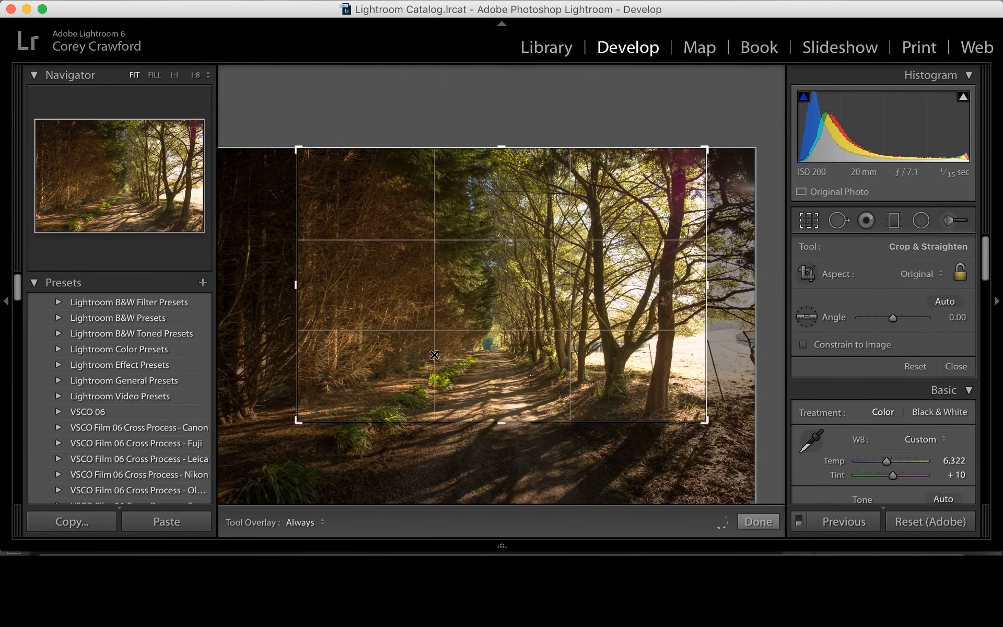
{"action": "left_click_drag", "start_coordinate": [503, 336], "coordinate": [509, 319]}
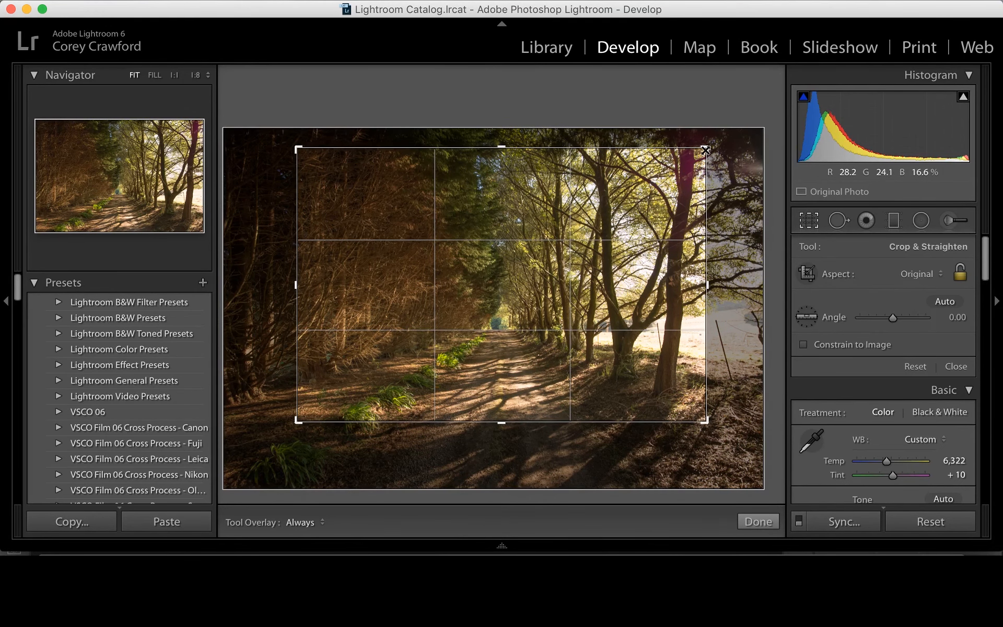
{"action": "left_click_drag", "start_coordinate": [704, 150], "coordinate": [702, 150]}
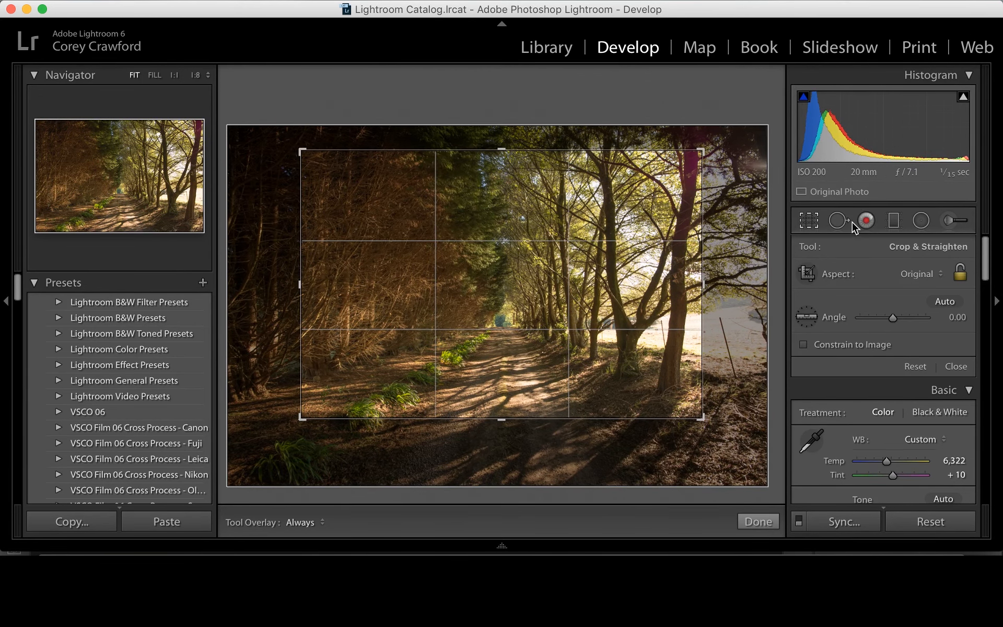
{"action": "left_click", "coordinate": [812, 221]}
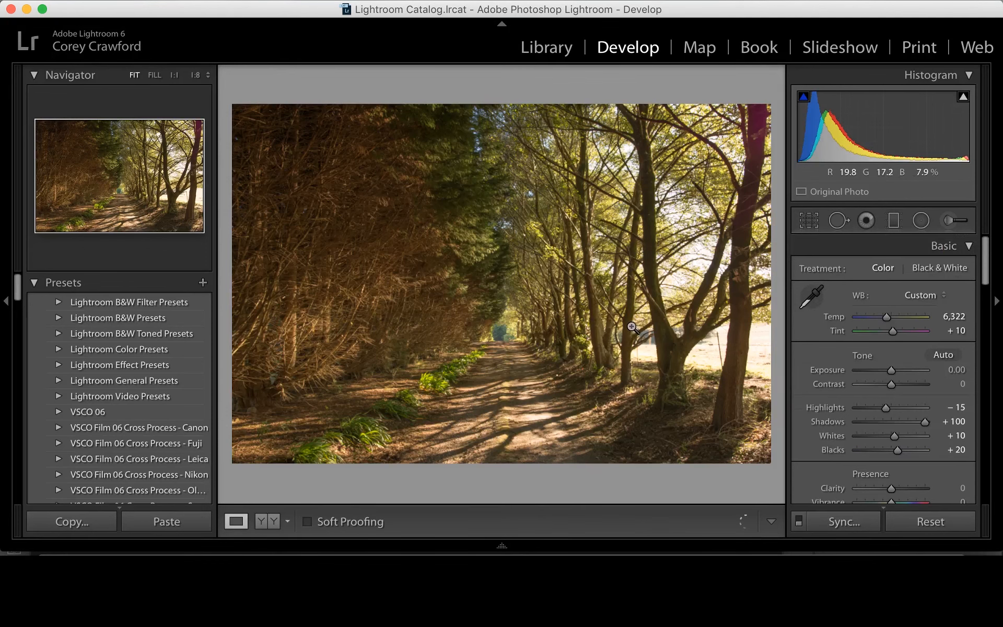
- Enable profile corrections and chromatic aberration removal in the photo's lens corrections
{"action": "scroll", "coordinate": [883, 394], "scroll_direction": "down", "scroll_amount": 10}
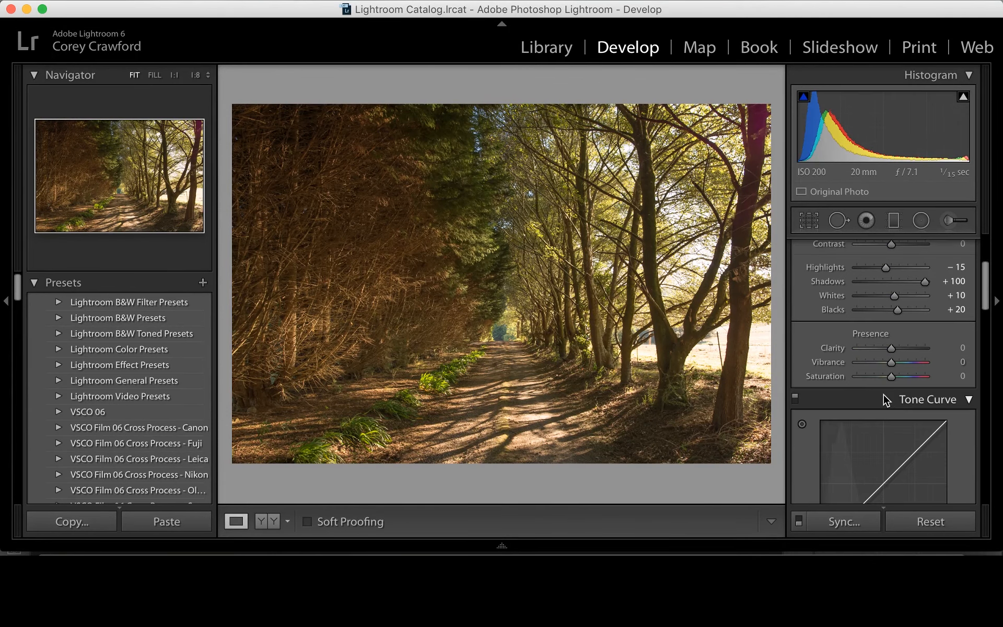
{"action": "scroll", "coordinate": [888, 397], "scroll_direction": "down", "scroll_amount": 10}
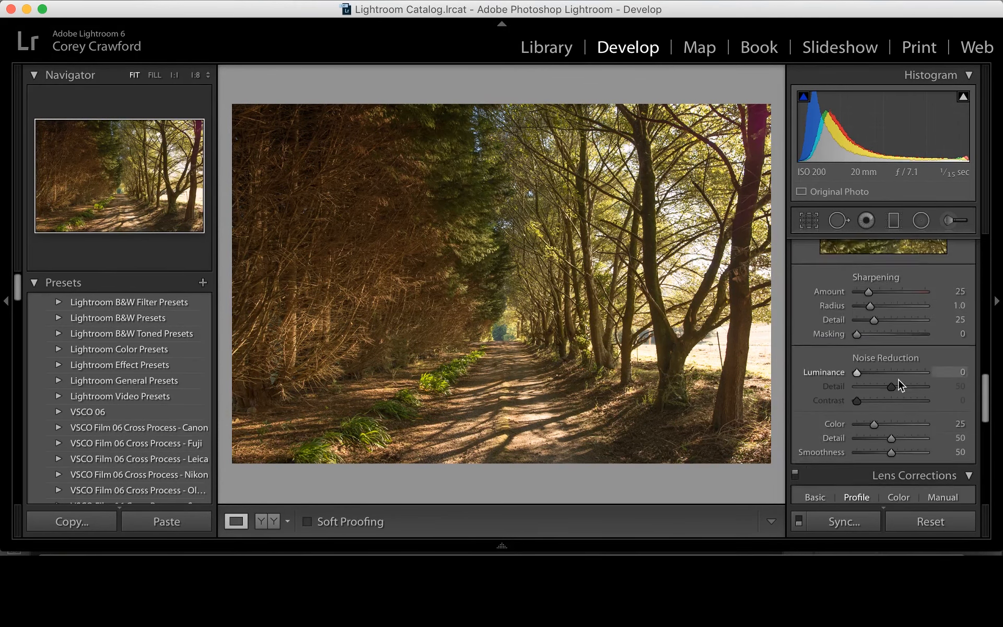
{"action": "scroll", "coordinate": [898, 379], "scroll_direction": "down", "scroll_amount": 2}
{"action": "left_click", "coordinate": [813, 374]}
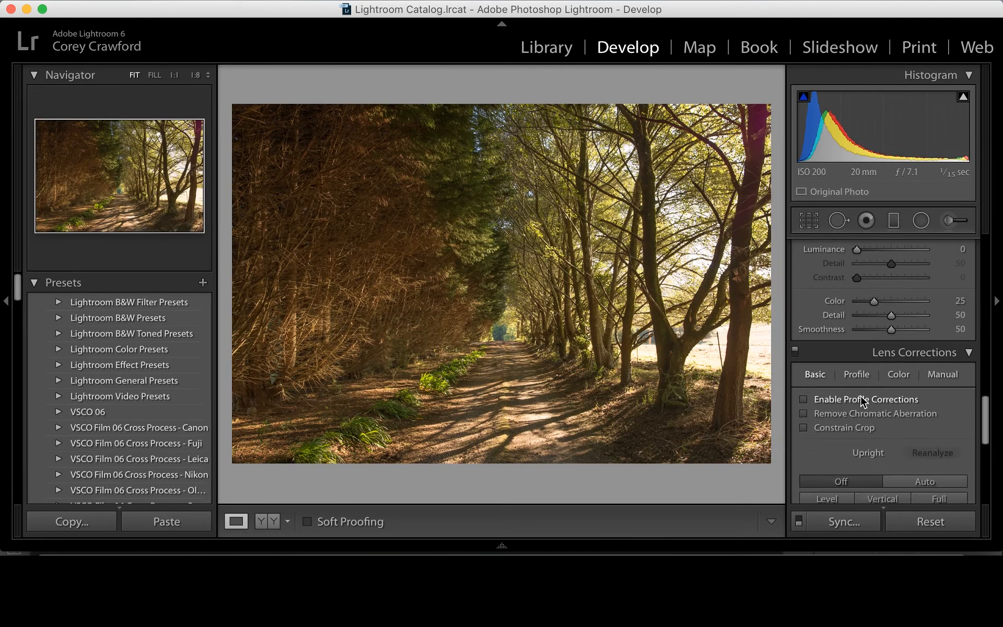
{"action": "left_click", "coordinate": [830, 400]}
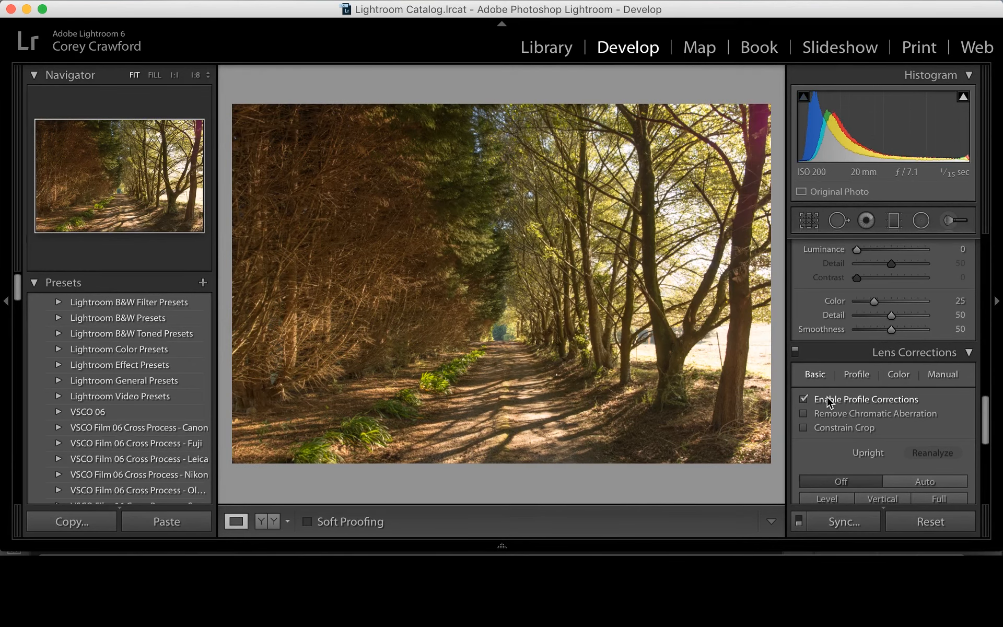
{"action": "left_click", "coordinate": [831, 413]}
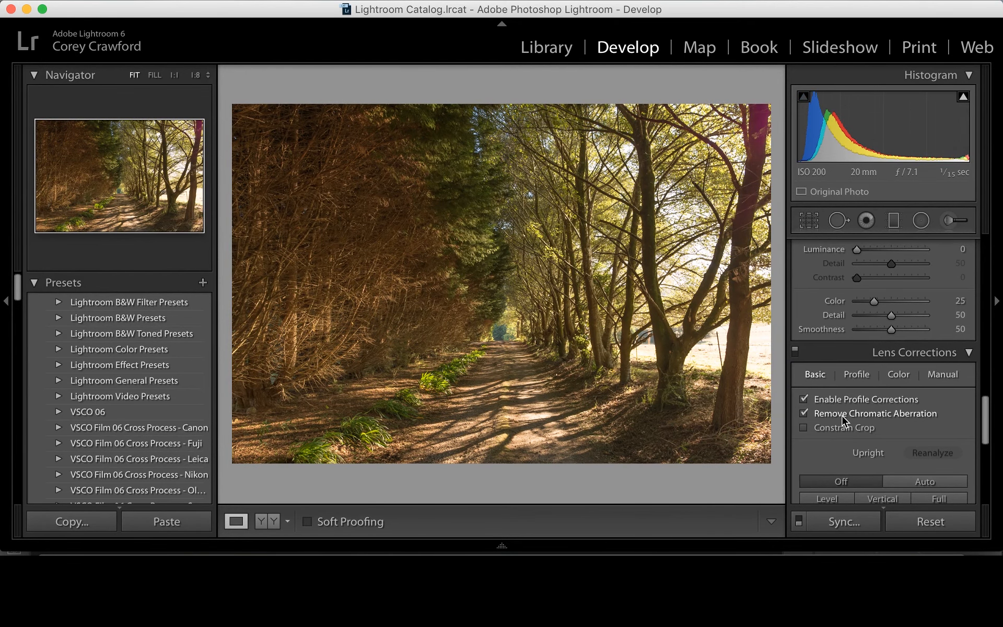
{"action": "scroll", "coordinate": [889, 388], "scroll_direction": "up", "scroll_amount": 15}
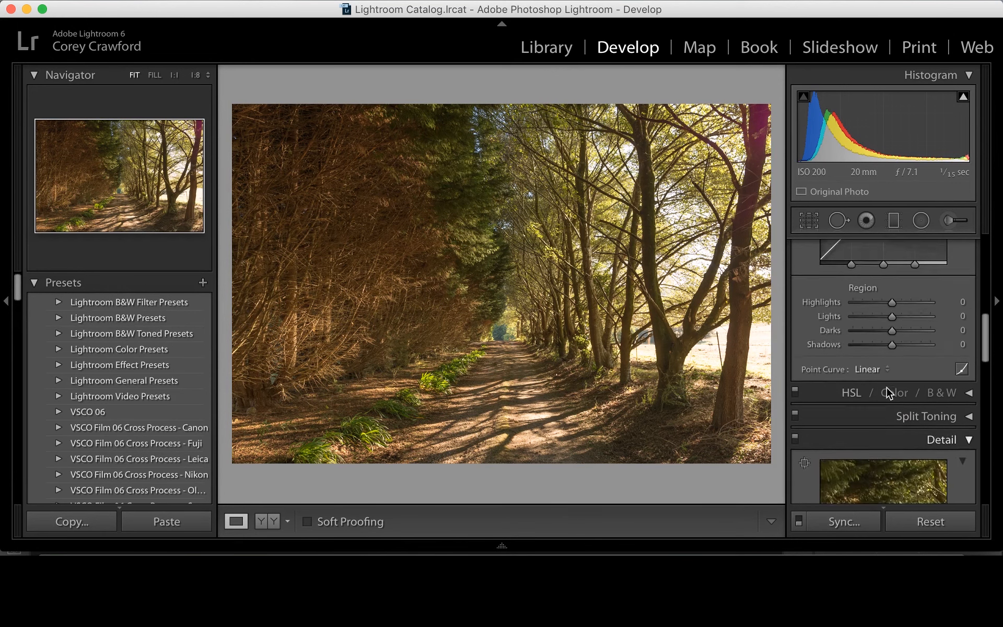
{"action": "scroll", "coordinate": [889, 391], "scroll_direction": "up", "scroll_amount": 4}
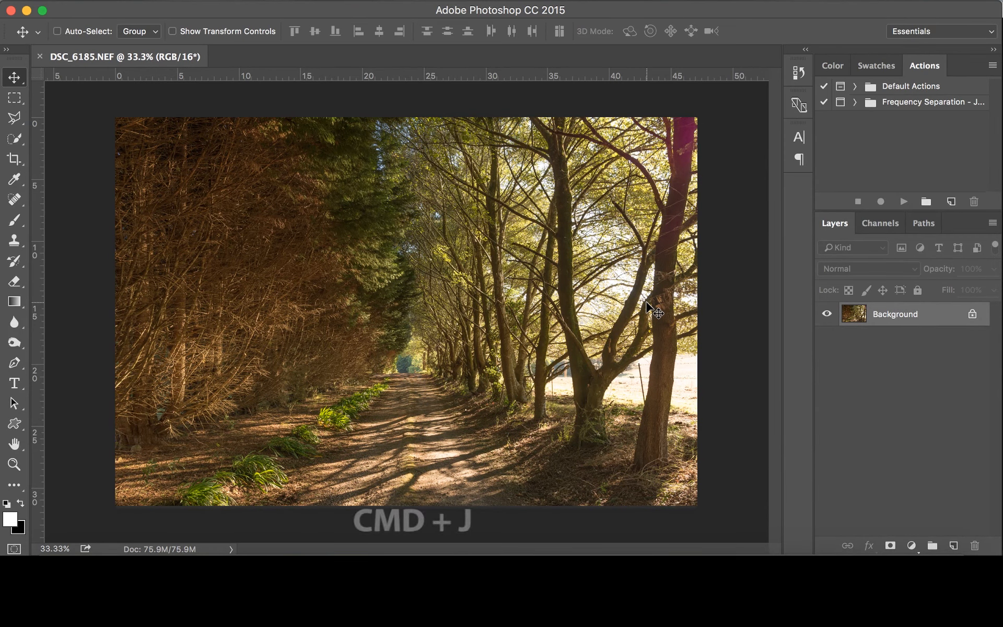
- In Photoshop, duplicate the Background layer of DSC_6185.NEF and toggle the copy's visibility off and on
{"action": "key", "text": "super+j"}
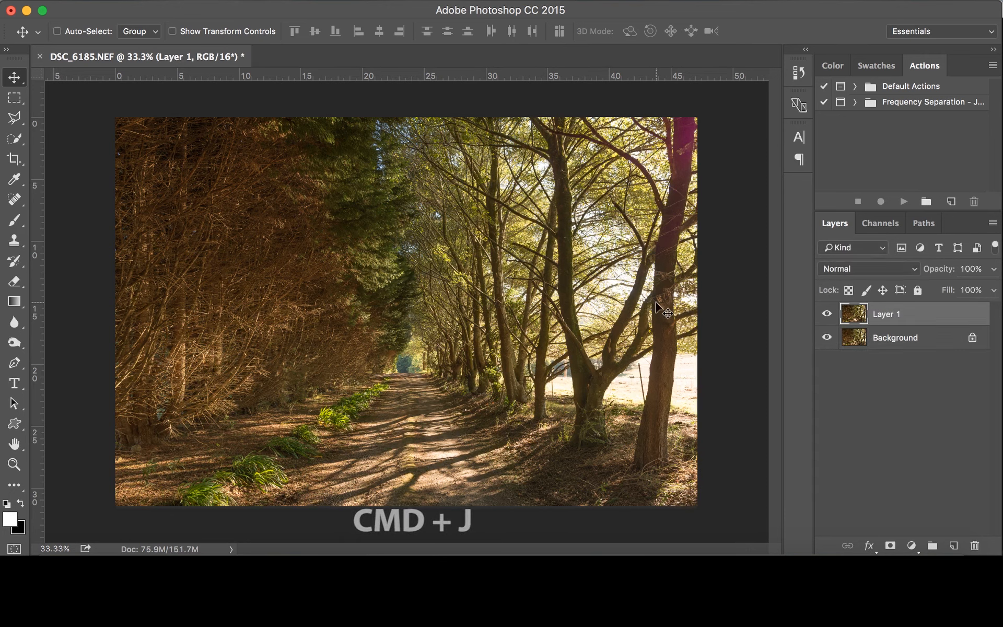
{"action": "left_click", "coordinate": [902, 339]}
{"action": "left_click", "coordinate": [891, 315]}
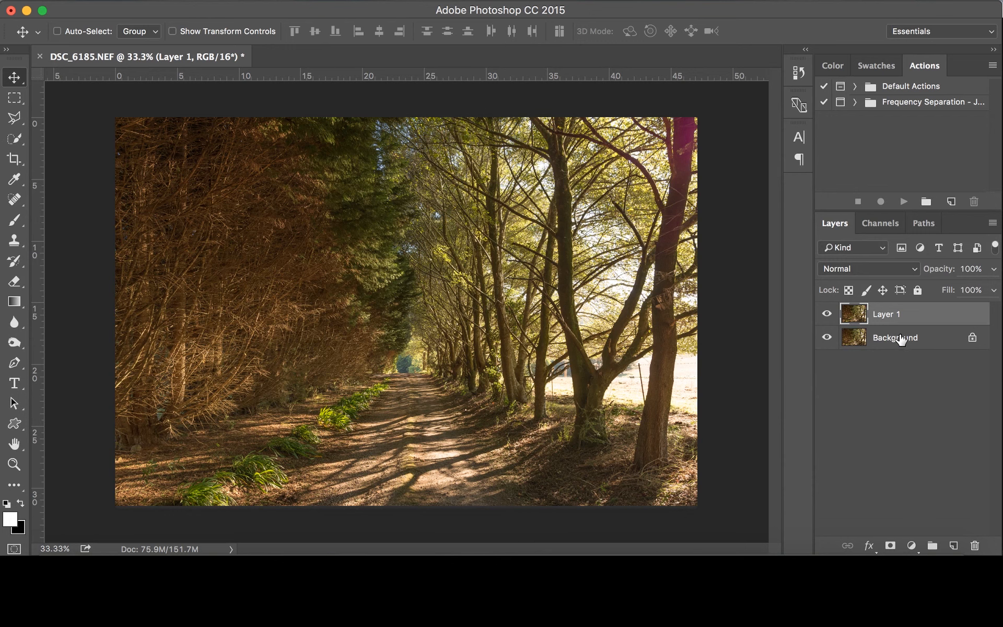
{"action": "left_click", "coordinate": [901, 340]}
{"action": "left_click", "coordinate": [902, 321]}
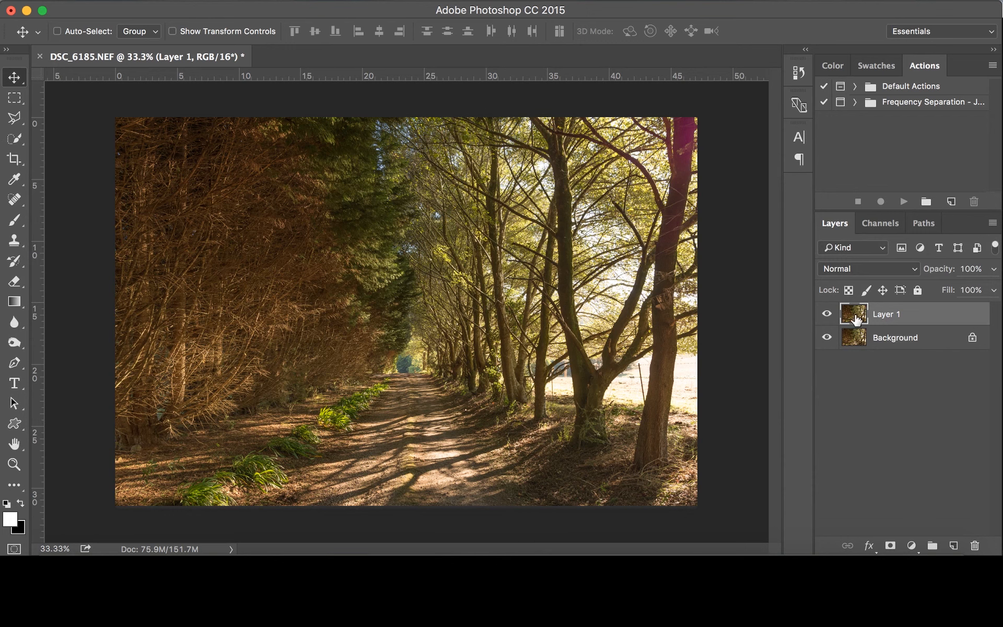
{"action": "left_click", "coordinate": [827, 314]}
{"action": "left_click", "coordinate": [827, 314]}
- Open Layer 1 in the Camera Raw Filter and activate the Radial Filter tool
{"action": "scroll", "coordinate": [352, 271], "scroll_direction": "down", "scroll_amount": 2}
{"action": "scroll", "coordinate": [352, 272], "scroll_direction": "up", "scroll_amount": 1}
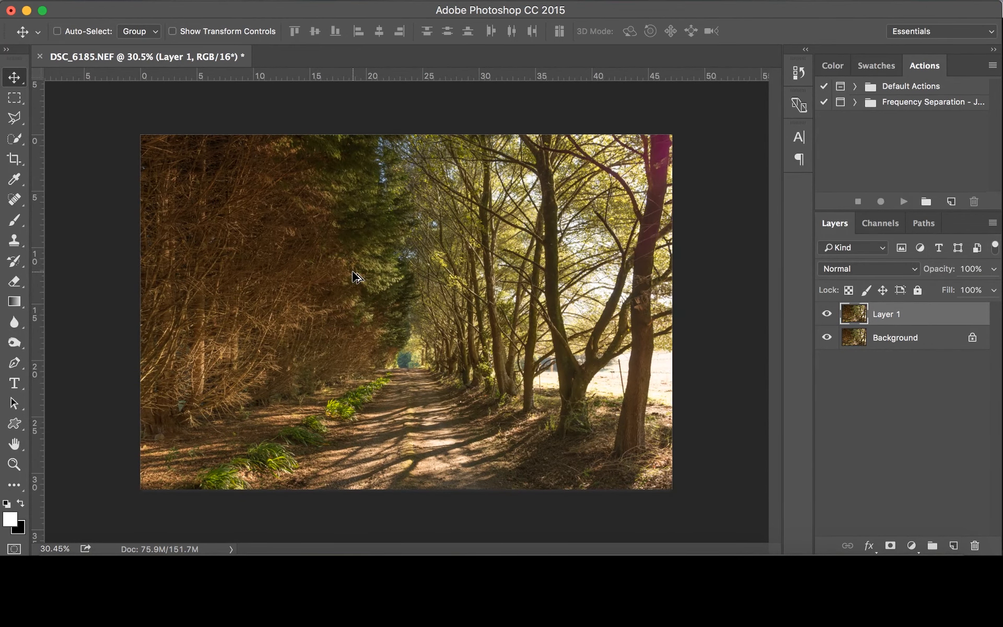
{"action": "scroll", "coordinate": [356, 277], "scroll_direction": "up", "scroll_amount": 1}
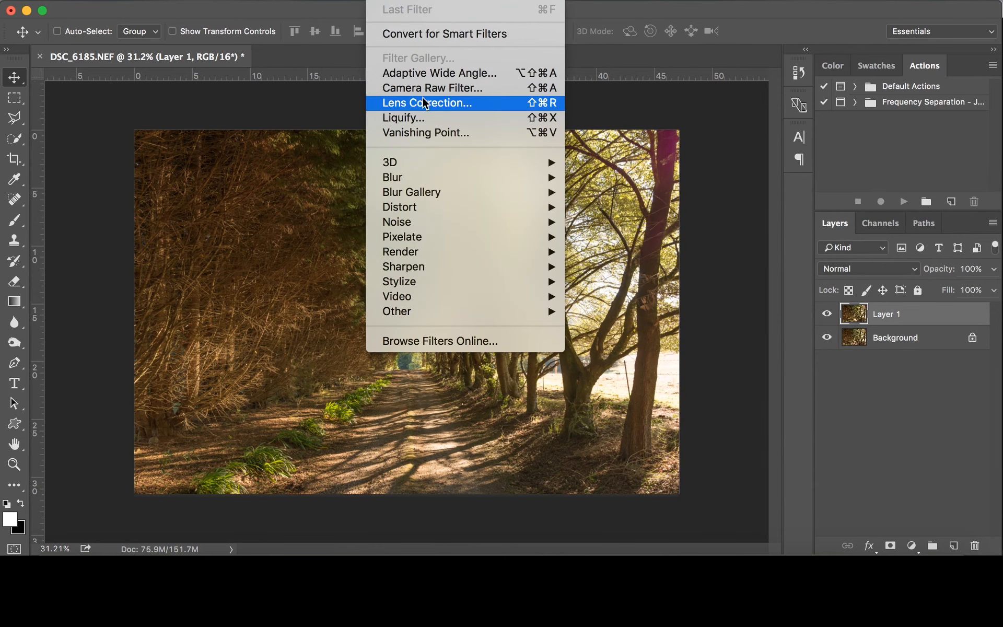
{"action": "left_click", "coordinate": [423, 90]}
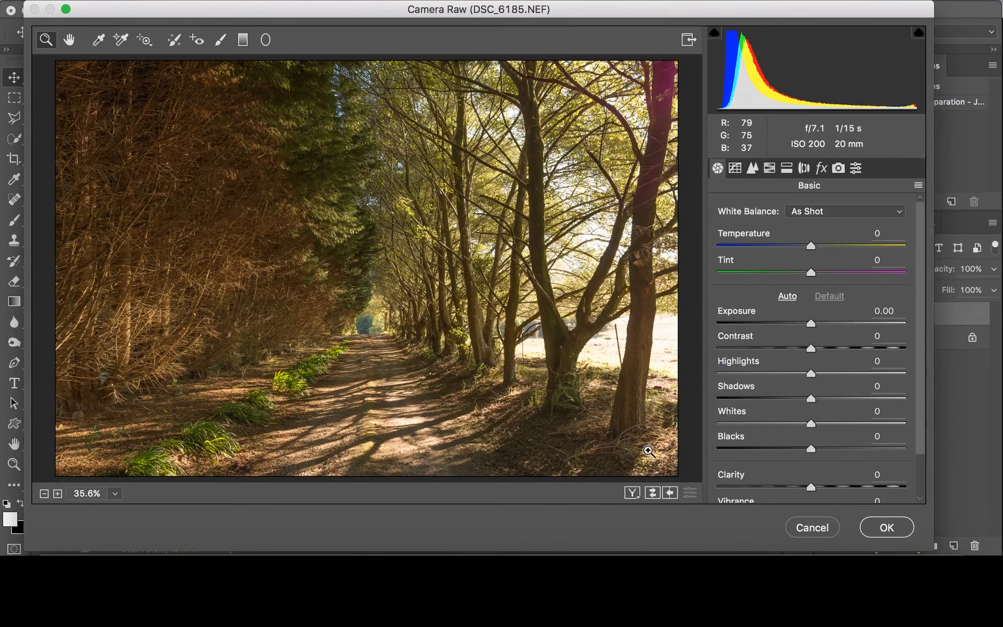
{"action": "left_click", "coordinate": [42, 494]}
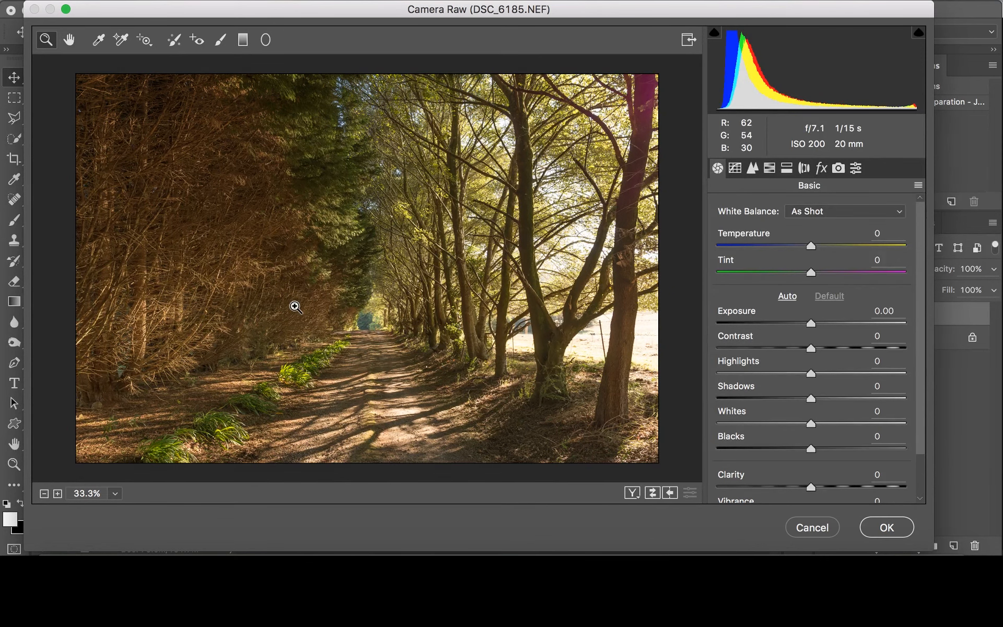
{"action": "left_click", "coordinate": [44, 493]}
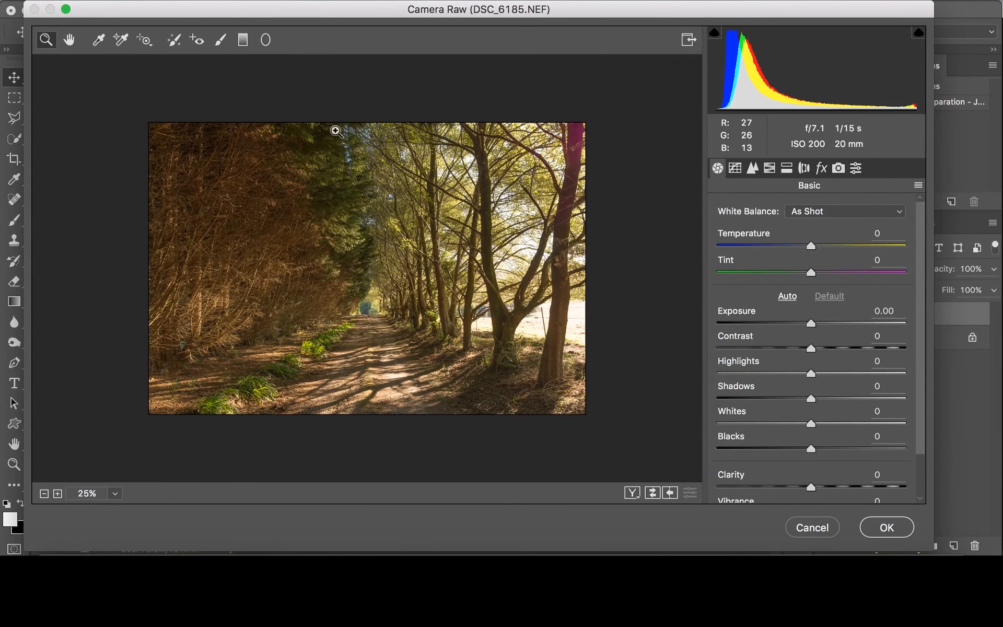
{"action": "key", "text": "j"}
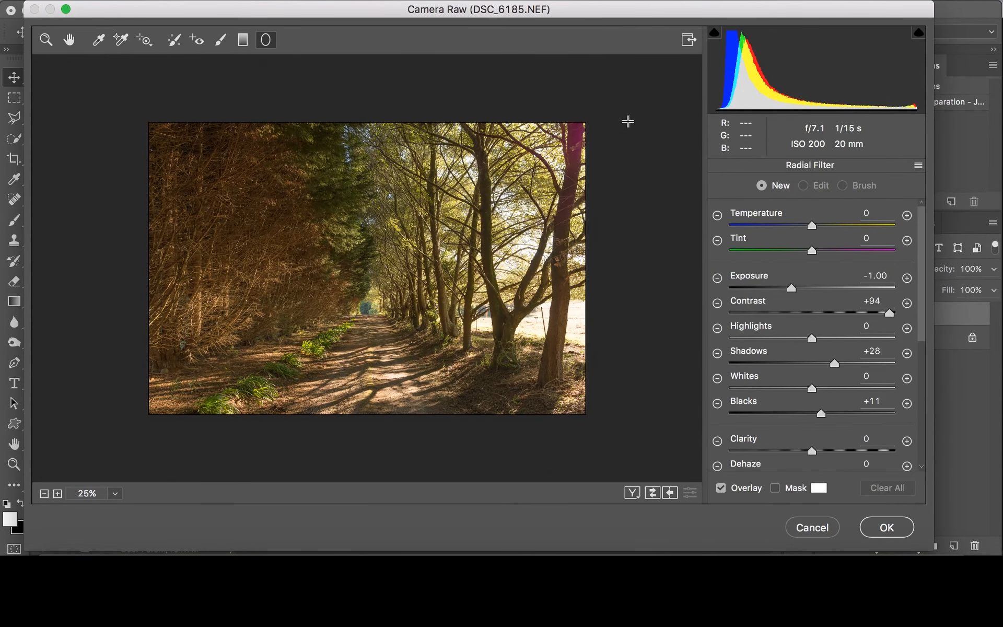
- Reset the radial filter settings to exposure +0.65 only, and place a large ellipse over the sunlit trees in the photo's upper right
{"action": "left_click", "coordinate": [907, 278]}
{"action": "left_click_drag", "start_coordinate": [820, 287], "coordinate": [825, 288]}
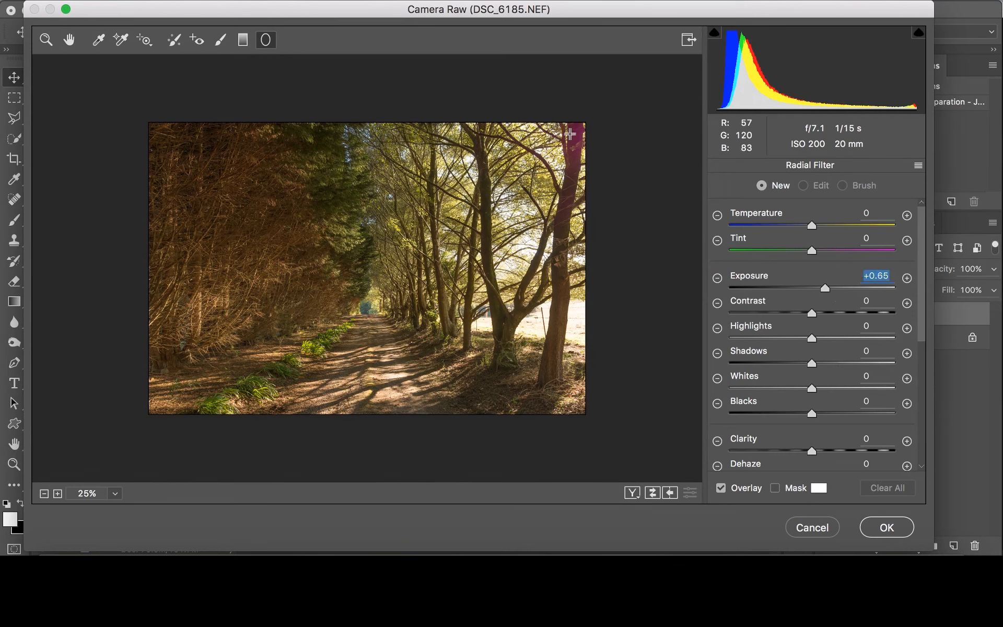
{"action": "left_click_drag", "start_coordinate": [514, 130], "coordinate": [608, 224]}
{"action": "left_click_drag", "start_coordinate": [567, 170], "coordinate": [550, 250]}
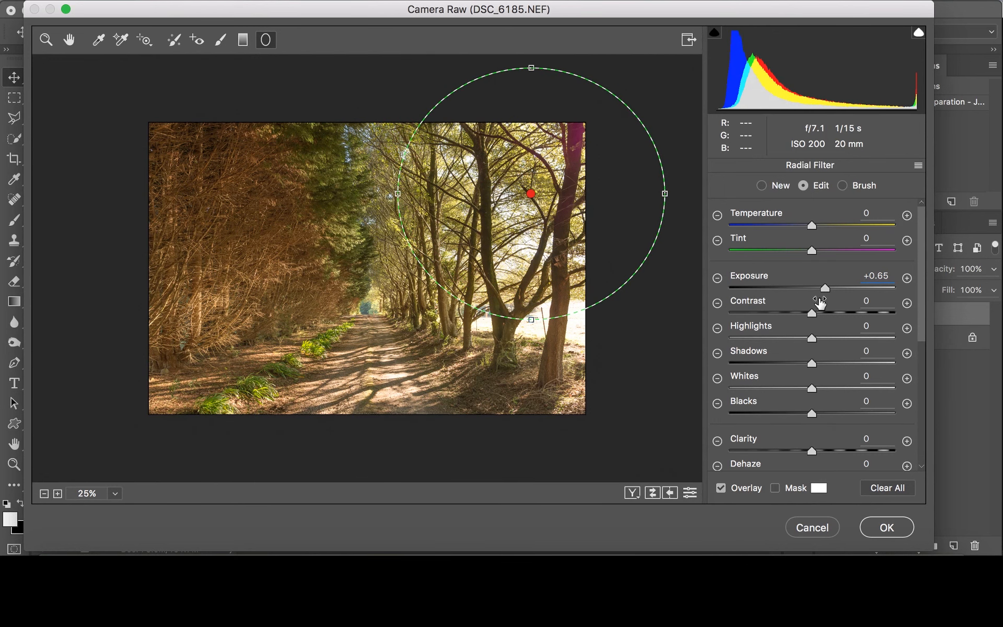
- Set the radial filter's exposure to +1.70 and make it affect the inside of the ellipse with a feather of 35
{"action": "left_click_drag", "start_coordinate": [824, 288], "coordinate": [846, 288]}
{"action": "scroll", "coordinate": [836, 365], "scroll_direction": "down", "scroll_amount": 10}
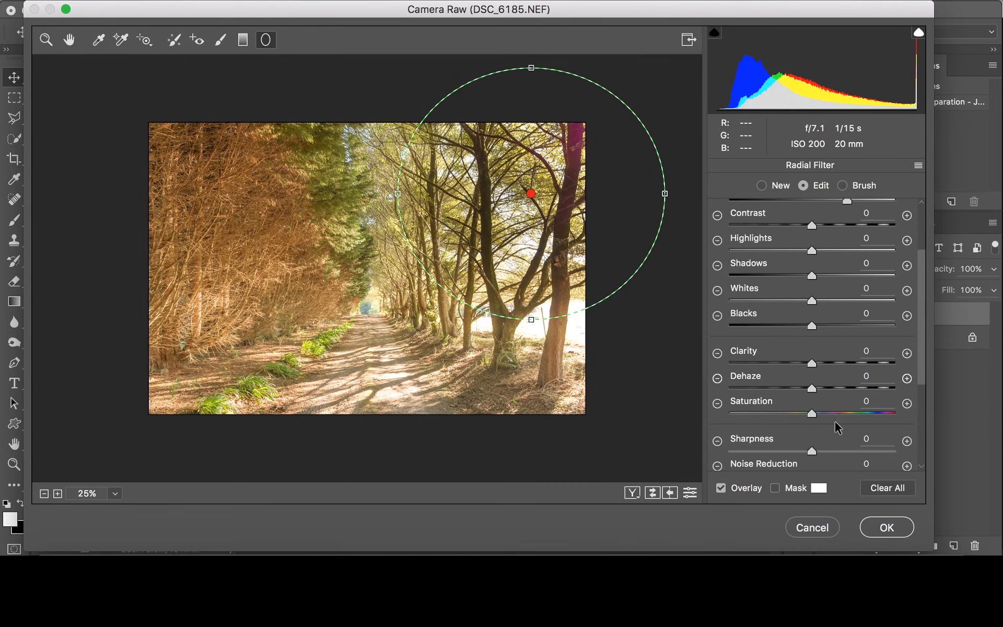
{"action": "left_click", "coordinate": [859, 454]}
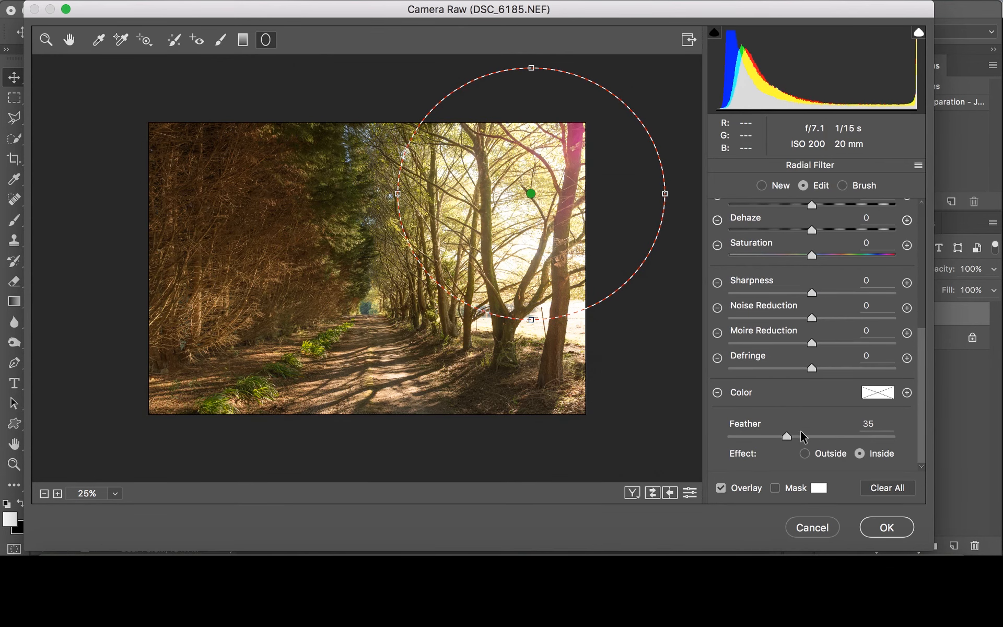
{"action": "mouse_move", "coordinate": [786, 435]}
{"action": "left_mouse_down"}
{"action": "mouse_move", "coordinate": [835, 430]}
{"action": "mouse_move", "coordinate": [732, 437]}
{"action": "mouse_move", "coordinate": [786, 436]}
{"action": "left_mouse_up"}
- Widen the radial filter's ellipse, shift it slightly towards the path, and set its temperature to +17
{"action": "left_click_drag", "start_coordinate": [397, 193], "coordinate": [324, 193]}
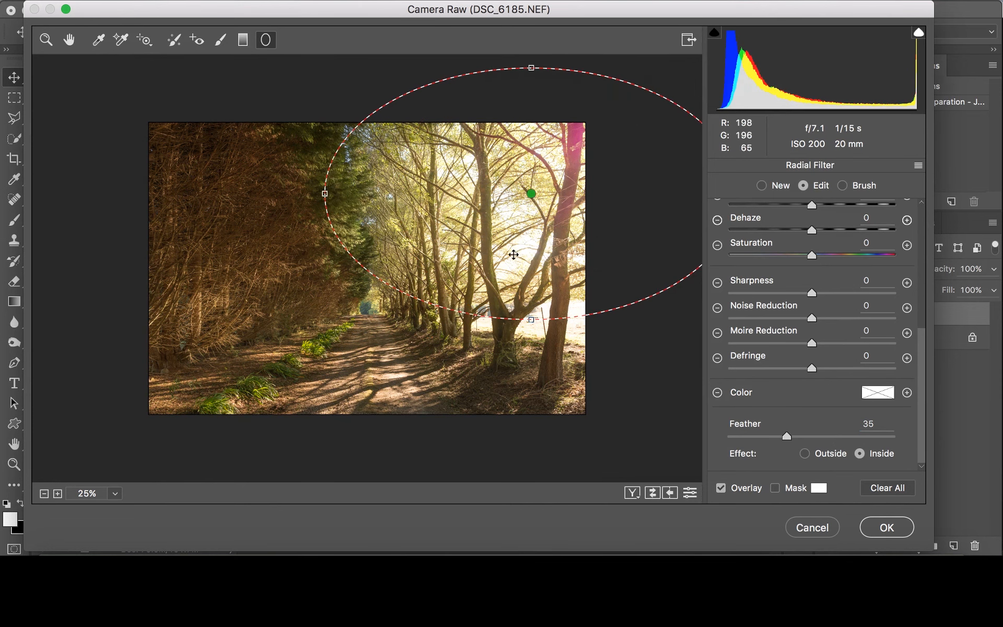
{"action": "left_click_drag", "start_coordinate": [531, 68], "coordinate": [530, 93]}
{"action": "scroll", "coordinate": [866, 251], "scroll_direction": "up", "scroll_amount": 5}
{"action": "mouse_move", "coordinate": [812, 225]}
{"action": "left_mouse_down"}
{"action": "mouse_move", "coordinate": [834, 225]}
{"action": "mouse_move", "coordinate": [826, 225]}
{"action": "left_mouse_up"}
{"action": "left_click_drag", "start_coordinate": [530, 295], "coordinate": [531, 324]}
{"action": "left_click_drag", "start_coordinate": [560, 281], "coordinate": [545, 287]}
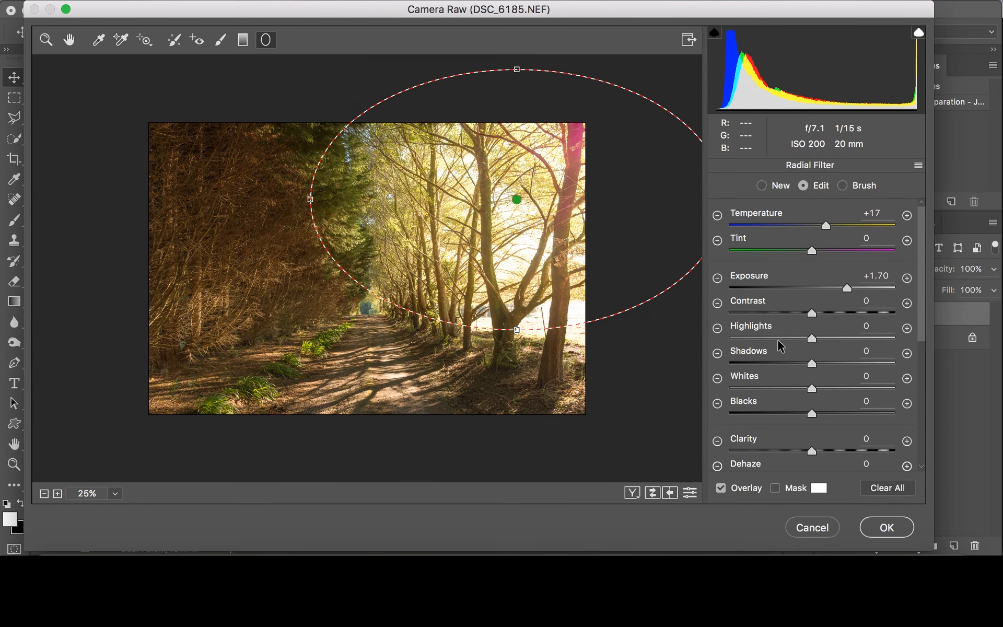
- Set the radial filter to temperature +20, exposure +1.45, highlights +4, blacks -7 and dehaze -10, widen its ellipse, and apply Camera Raw
{"action": "left_click_drag", "start_coordinate": [810, 337], "coordinate": [813, 313]}
{"action": "scroll", "coordinate": [818, 383], "scroll_direction": "down", "scroll_amount": 4}
{"action": "left_click_drag", "start_coordinate": [811, 376], "coordinate": [806, 401]}
{"action": "scroll", "coordinate": [825, 328], "scroll_direction": "up", "scroll_amount": 4}
{"action": "left_click_drag", "start_coordinate": [826, 213], "coordinate": [828, 213]}
{"action": "left_click_drag", "start_coordinate": [310, 198], "coordinate": [284, 199]}
{"action": "mouse_move", "coordinate": [516, 330]}
{"action": "left_mouse_down"}
{"action": "mouse_move", "coordinate": [515, 280]}
{"action": "mouse_move", "coordinate": [517, 330]}
{"action": "left_mouse_up"}
{"action": "left_click_drag", "start_coordinate": [845, 274], "coordinate": [841, 274]}
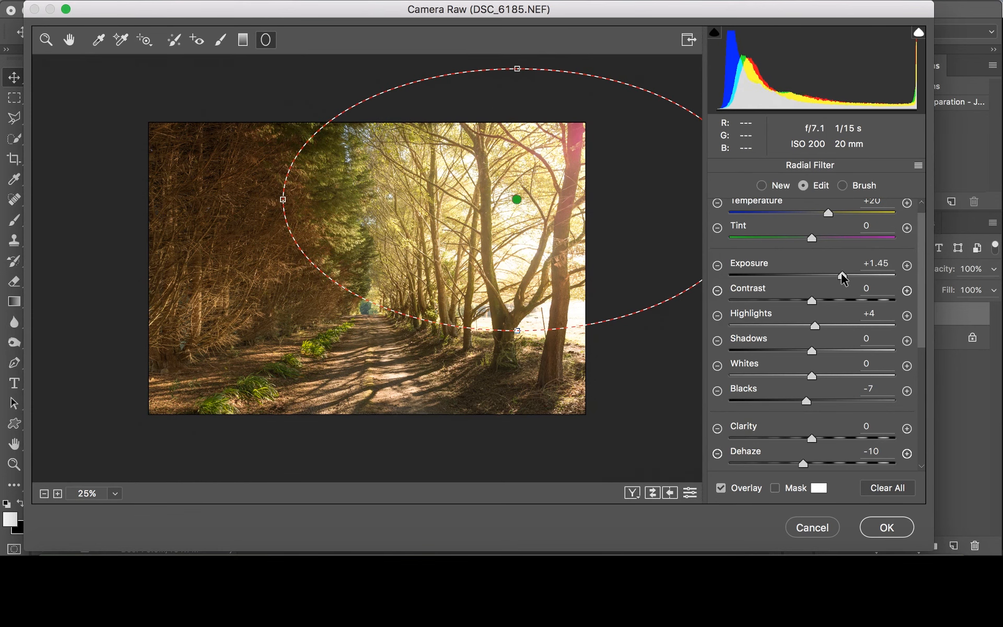
{"action": "left_click", "coordinate": [886, 527]}
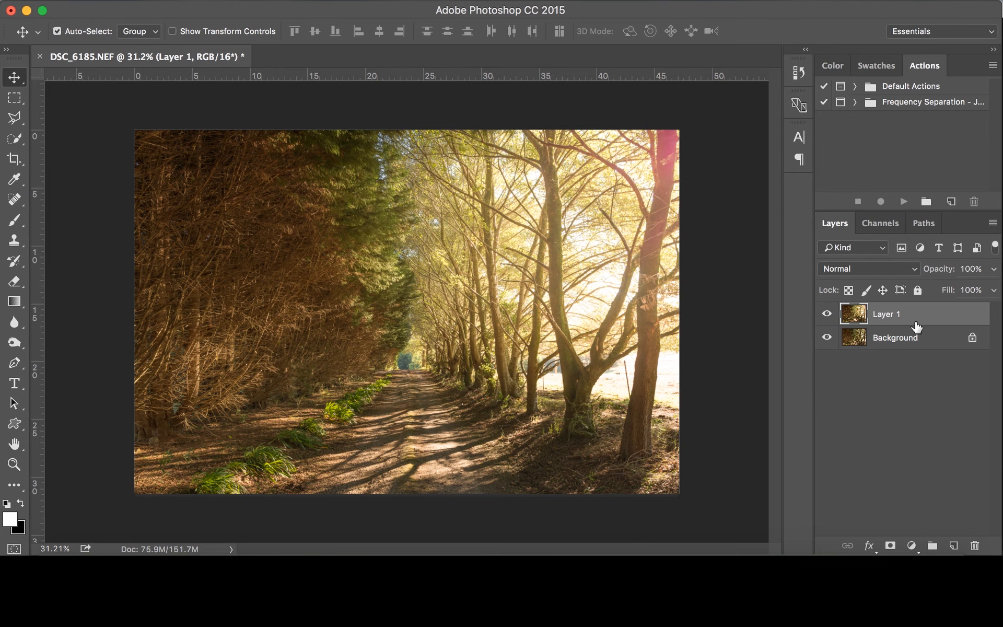
- Duplicate Layer 1 and set the Magentas saturation to -100 in a Hue/Saturation adjustment on the copy
{"action": "key", "text": "super+j"}
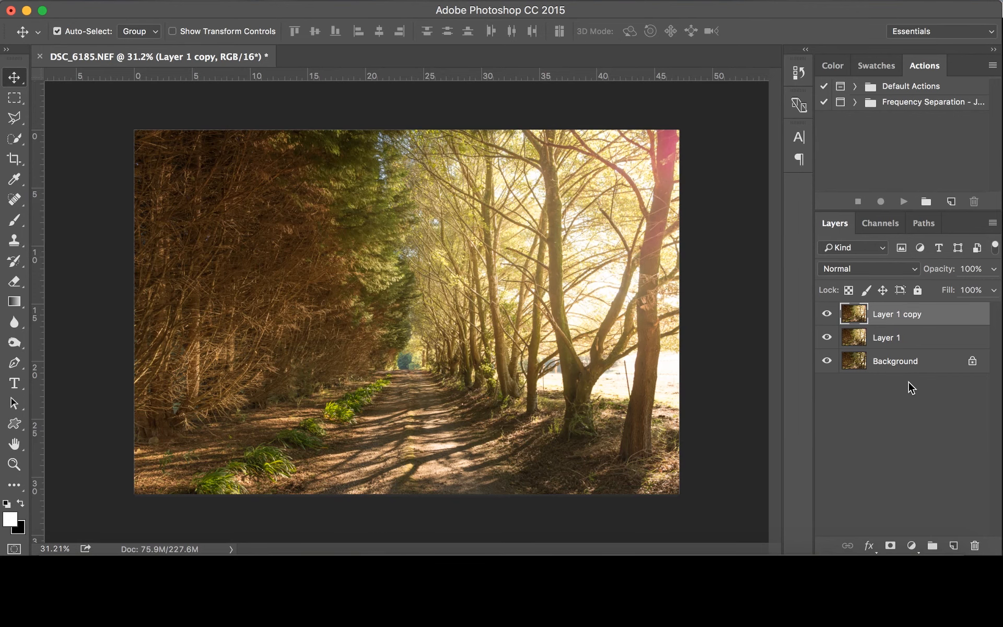
{"action": "key", "text": "super+u"}
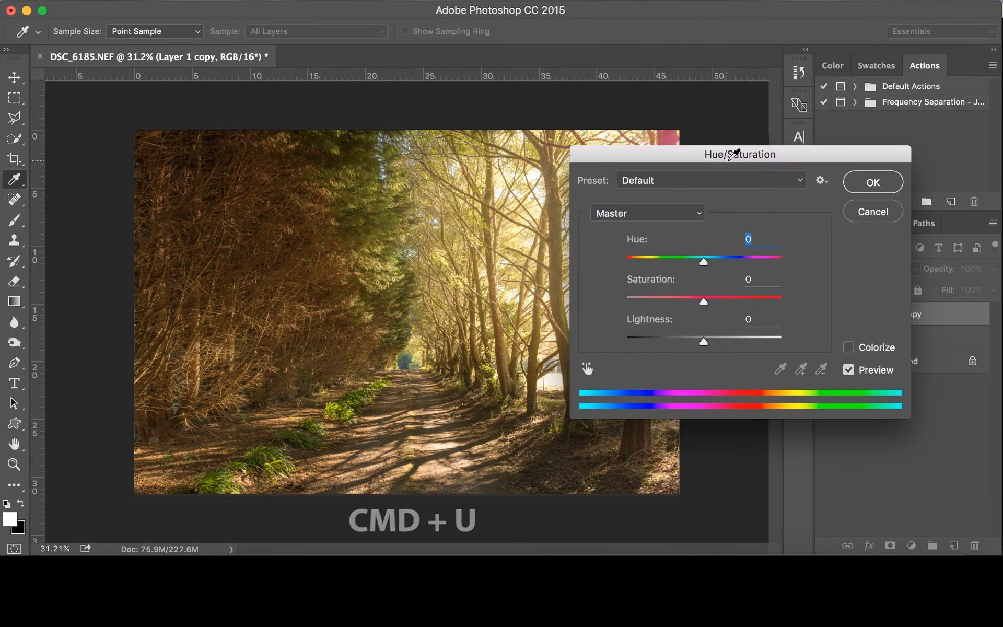
{"action": "left_click_drag", "start_coordinate": [709, 158], "coordinate": [826, 200]}
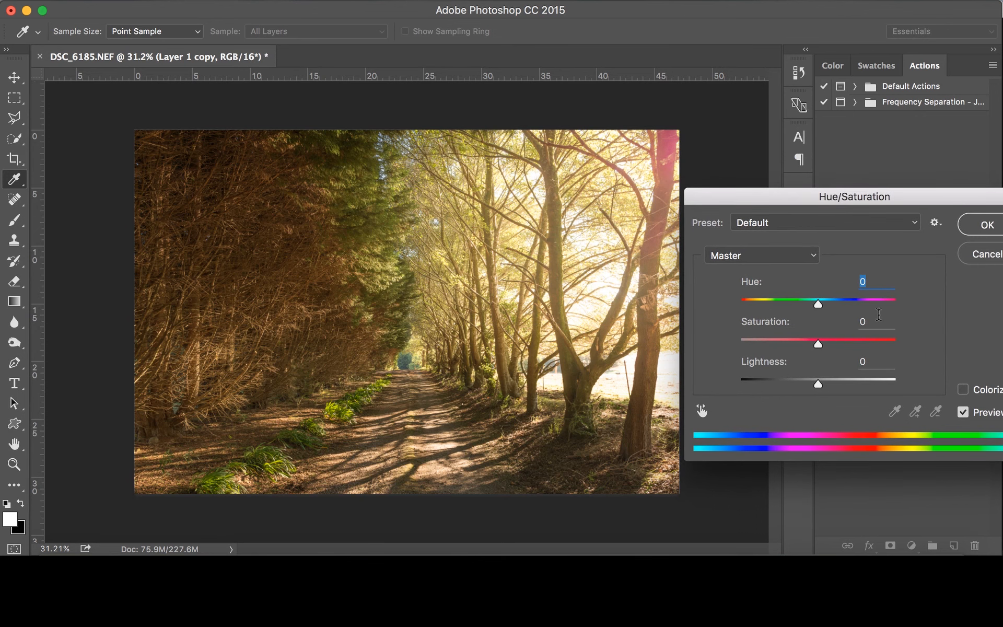
{"action": "left_click", "coordinate": [772, 254]}
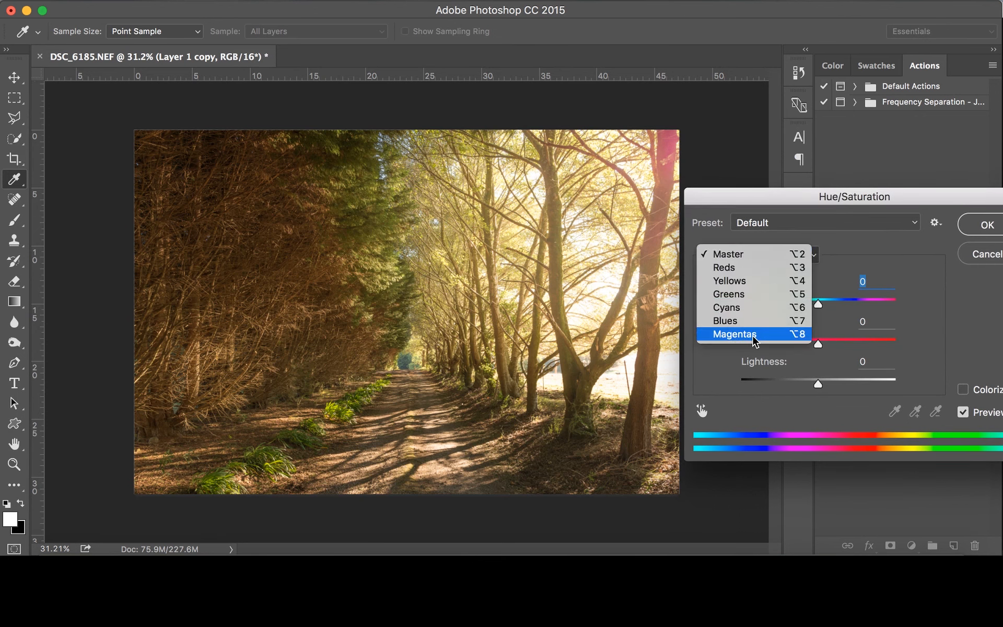
{"action": "left_click", "coordinate": [810, 331]}
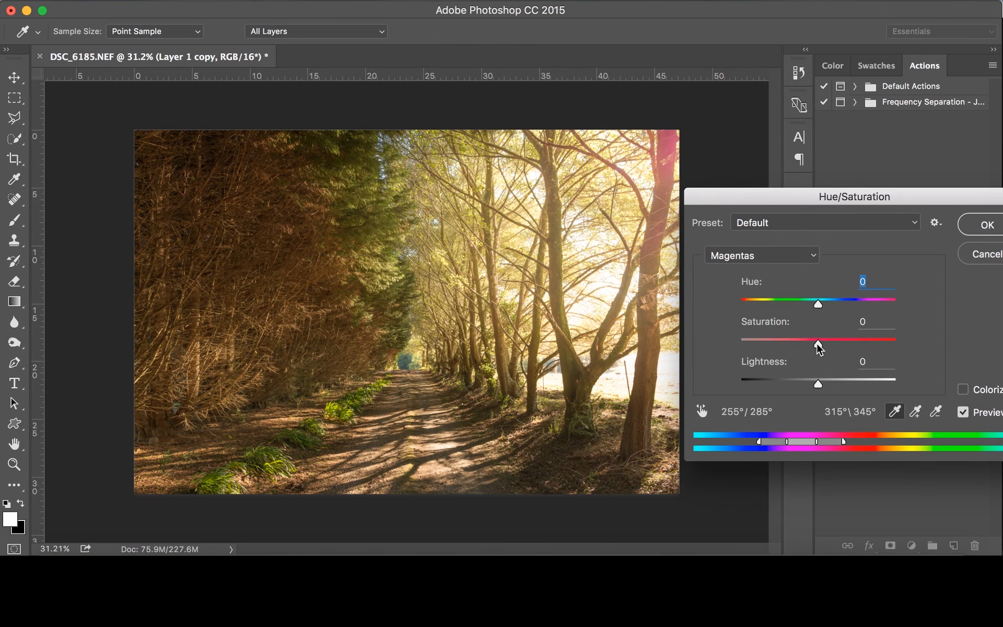
{"action": "left_click_drag", "start_coordinate": [818, 345], "coordinate": [737, 346]}
- Set the Reds saturation to -75 in the Hue/Saturation adjustment
{"action": "left_click", "coordinate": [764, 256]}
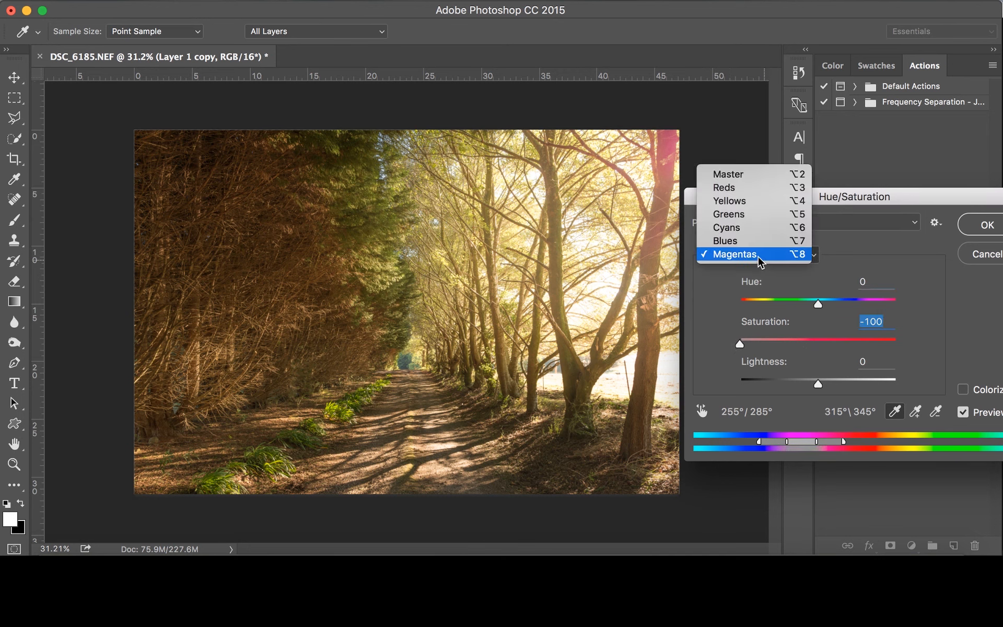
{"action": "left_click", "coordinate": [745, 191]}
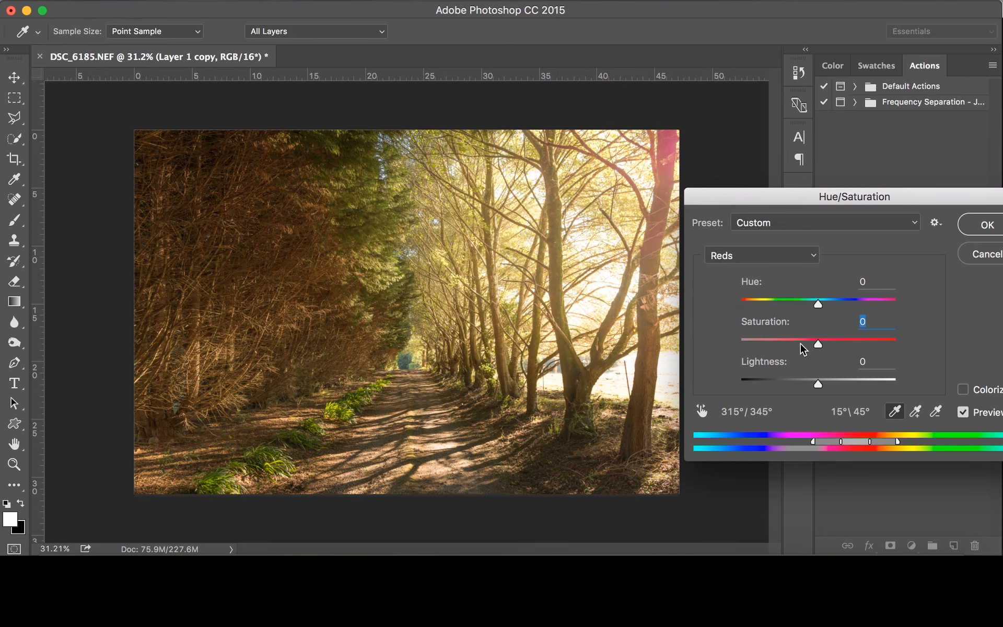
{"action": "left_click_drag", "start_coordinate": [818, 344], "coordinate": [756, 344]}
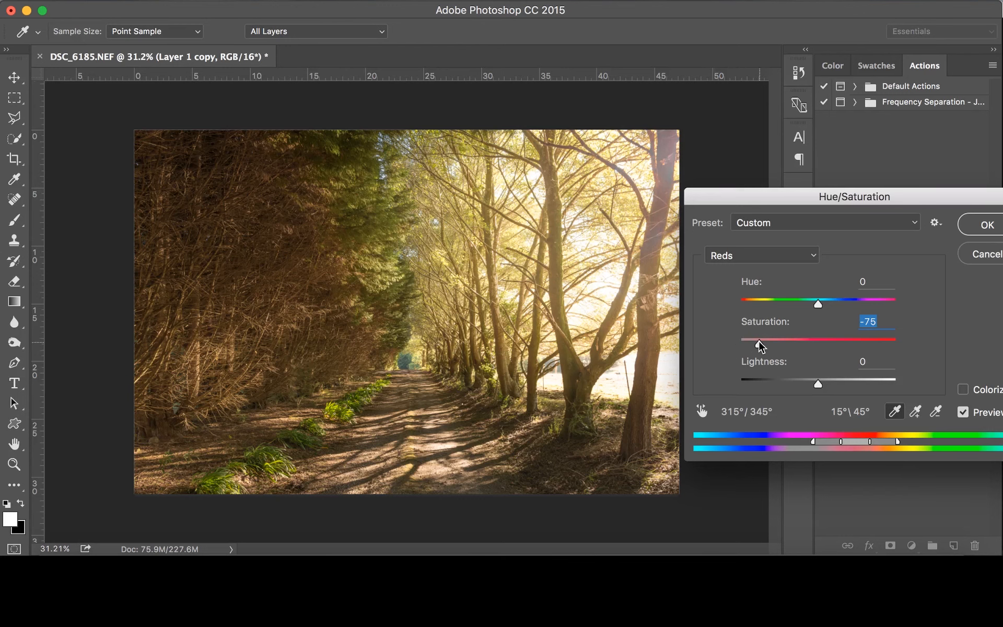
{"action": "left_click_drag", "start_coordinate": [920, 202], "coordinate": [904, 201]}
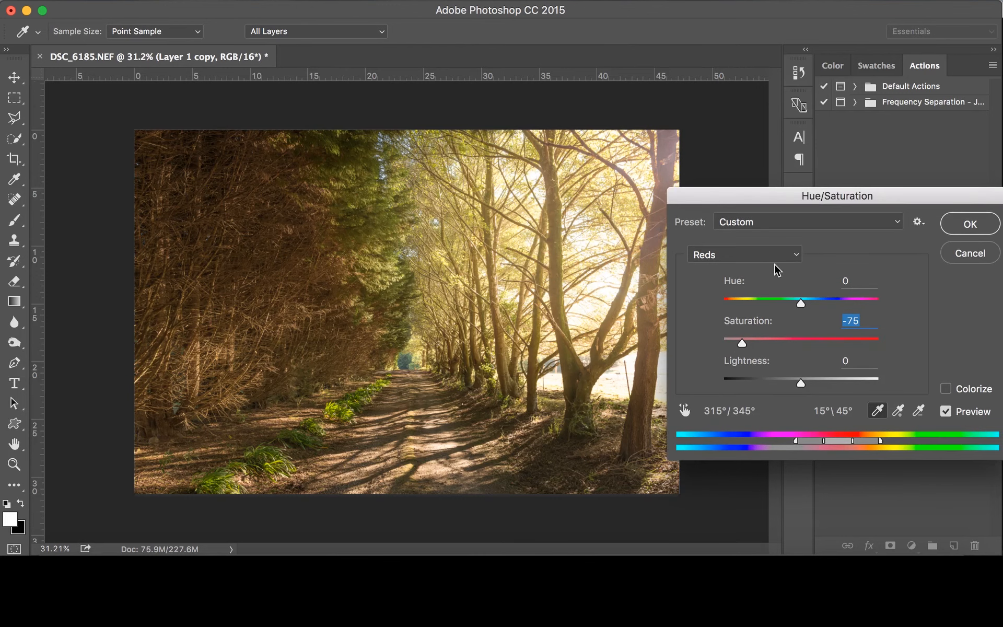
- Set the Master saturation to -49 and apply the Hue/Saturation adjustment
{"action": "left_click", "coordinate": [763, 254]}
{"action": "left_click", "coordinate": [716, 237]}
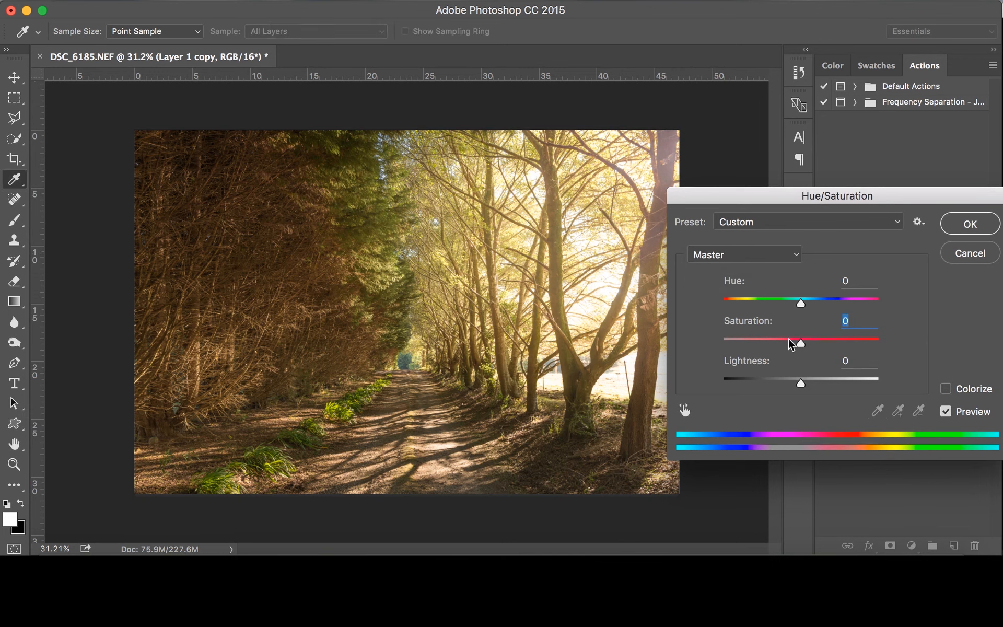
{"action": "left_click_drag", "start_coordinate": [791, 344], "coordinate": [764, 342]}
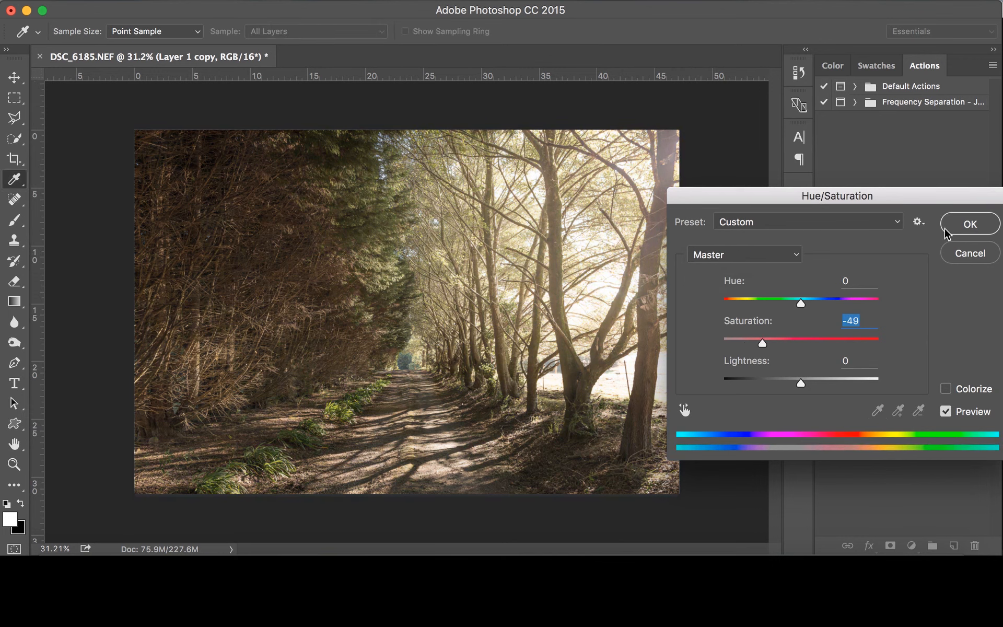
{"action": "key", "text": "Return"}
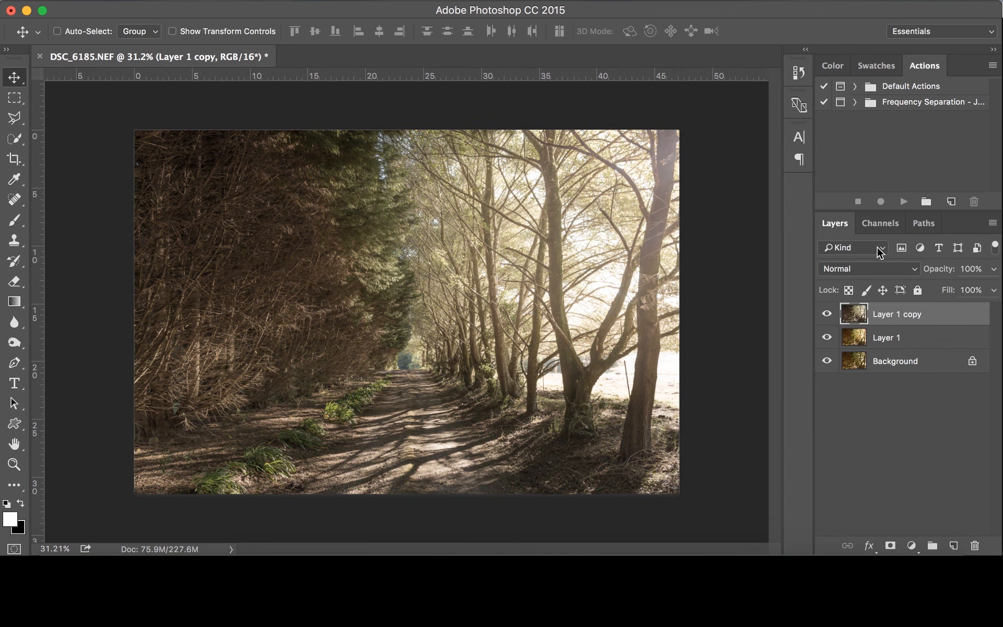
- Toggle the desaturated copy's visibility for comparison and rename the layer DESATURATED
{"action": "left_click", "coordinate": [826, 313]}
{"action": "left_click", "coordinate": [826, 313]}
{"action": "double_click", "coordinate": [884, 314]}
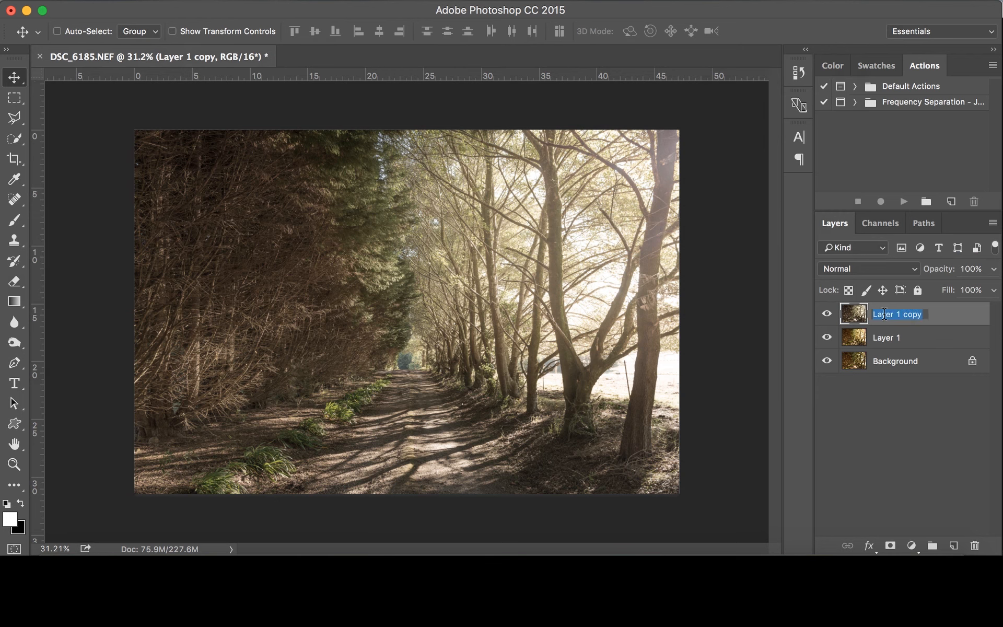
{"action": "type", "text": "DESATURATED"}
{"action": "key", "text": "Return"}
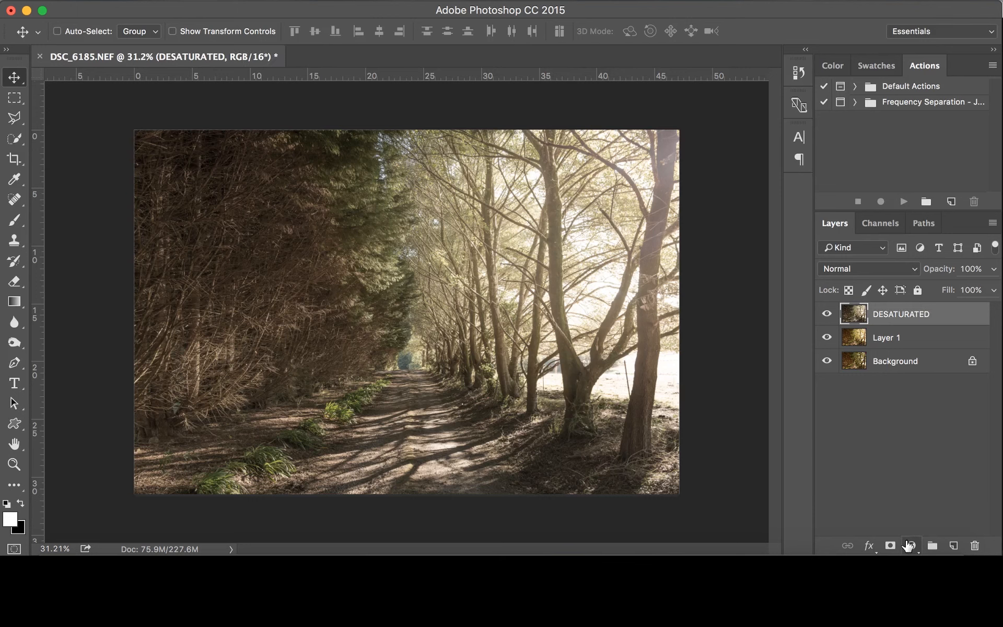
- Add a black mask to the DESATURATED layer and paint white over the magenta flare on the right trunk, with brush opacity 79% and flow 87%
{"action": "left_click", "coordinate": [890, 545], "text": "alt"}
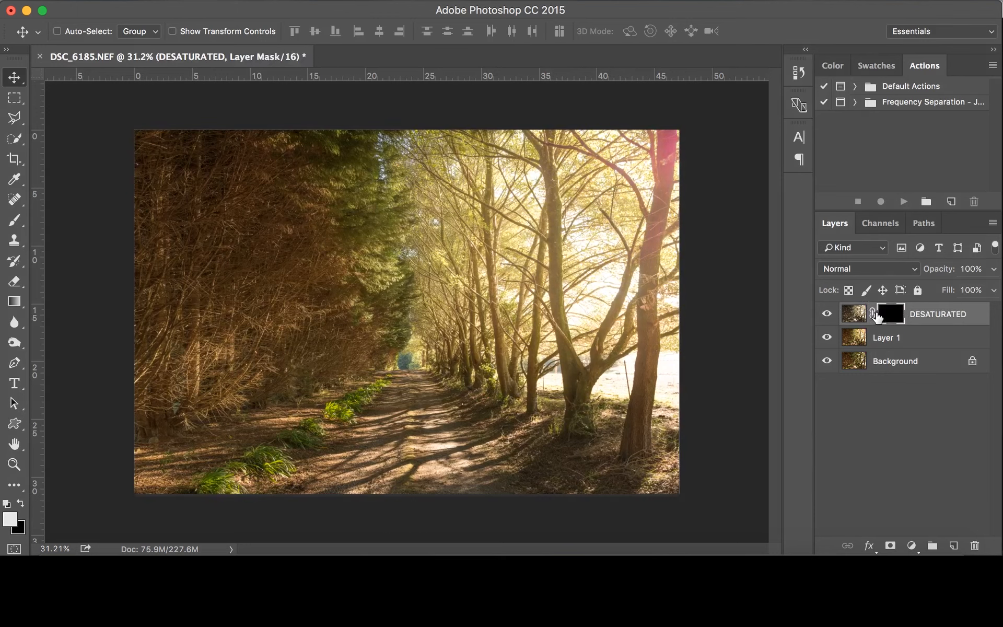
{"action": "key", "text": "b"}
{"action": "key", "text": "bracketright"}
{"action": "key", "text": "bracketright"}
{"action": "key", "text": "bracketright"}
{"action": "key", "text": "bracketright"}
{"action": "key", "text": "bracketright"}
{"action": "key", "text": "bracketright"}
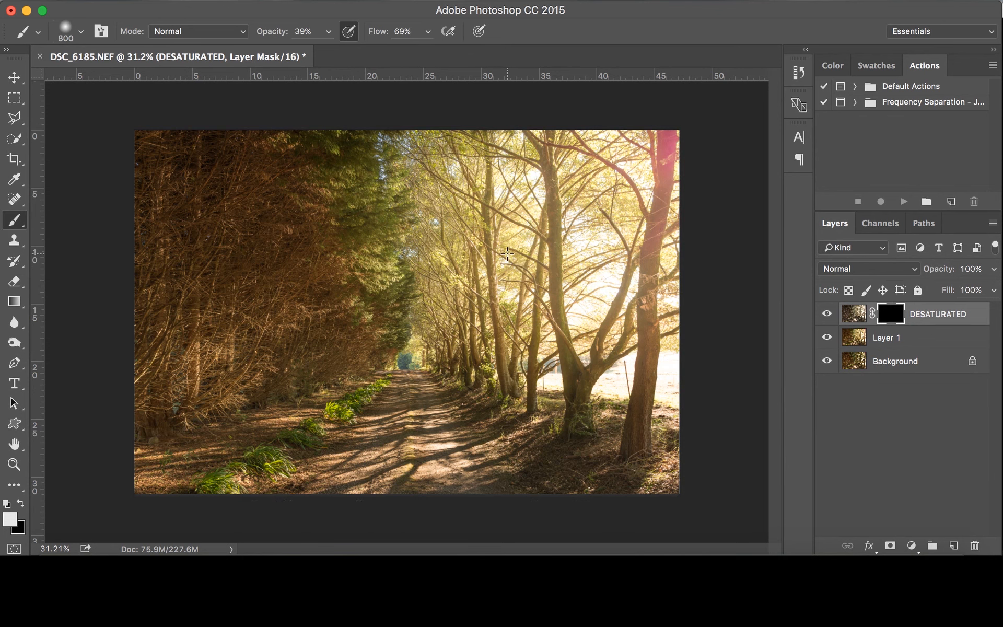
{"action": "left_click_drag", "start_coordinate": [276, 29], "coordinate": [340, 30]}
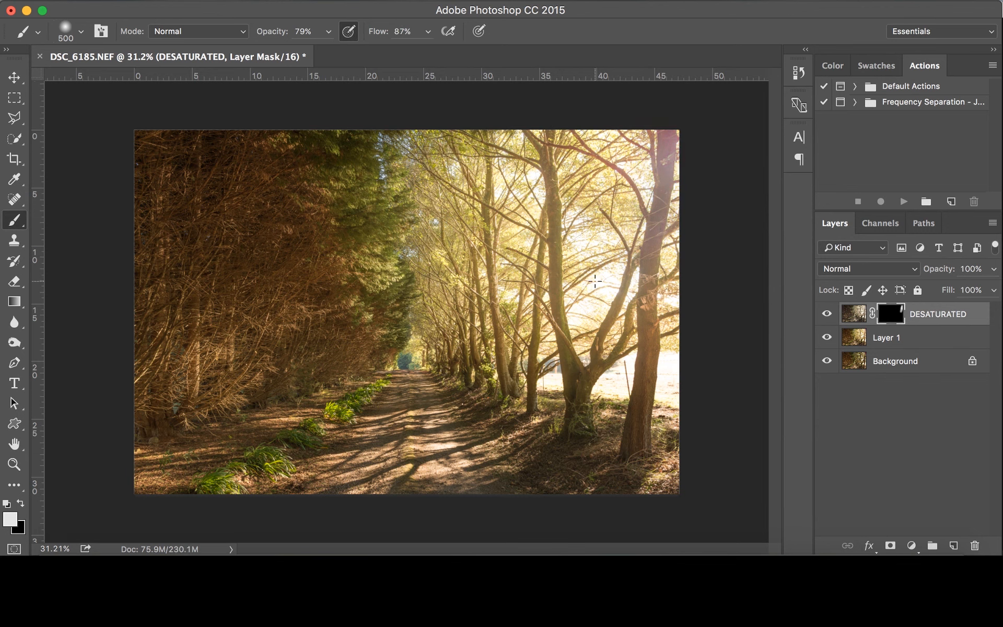
{"action": "scroll", "coordinate": [761, 248], "scroll_direction": "down", "scroll_amount": 2}
{"action": "scroll", "coordinate": [570, 235], "scroll_direction": "up", "scroll_amount": 2}
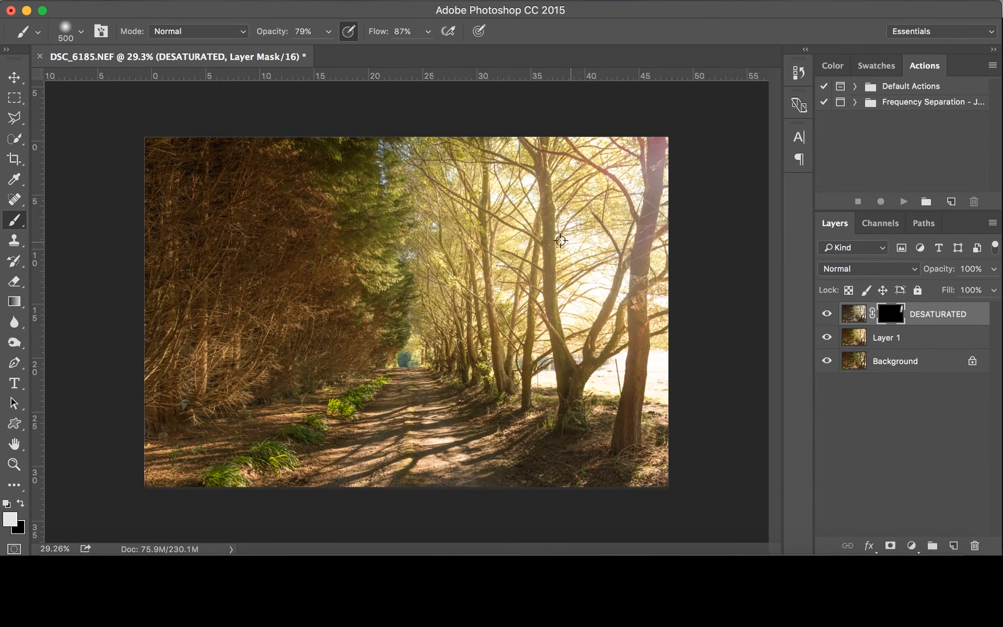
- Set the DESATURATED layer's opacity to 87% and toggle its visibility to compare the flare area
{"action": "key", "text": "v"}
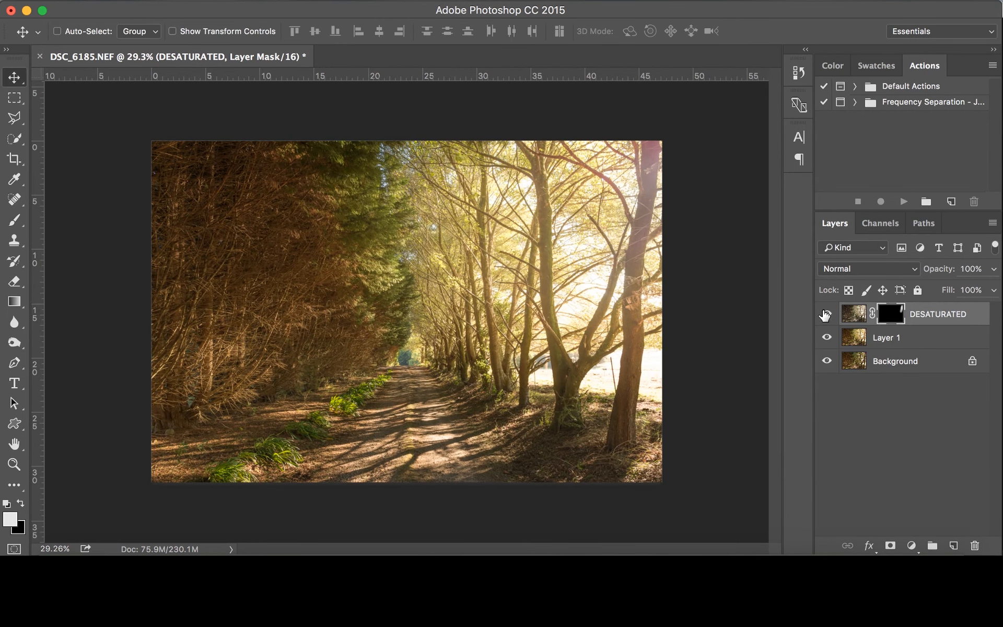
{"action": "left_click", "coordinate": [829, 312]}
{"action": "left_click", "coordinate": [829, 312]}
{"action": "left_click_drag", "start_coordinate": [948, 270], "coordinate": [943, 270]}
{"action": "scroll", "coordinate": [493, 339], "scroll_direction": "down", "scroll_amount": 1}
{"action": "left_click", "coordinate": [828, 313]}
{"action": "left_click", "coordinate": [827, 314]}
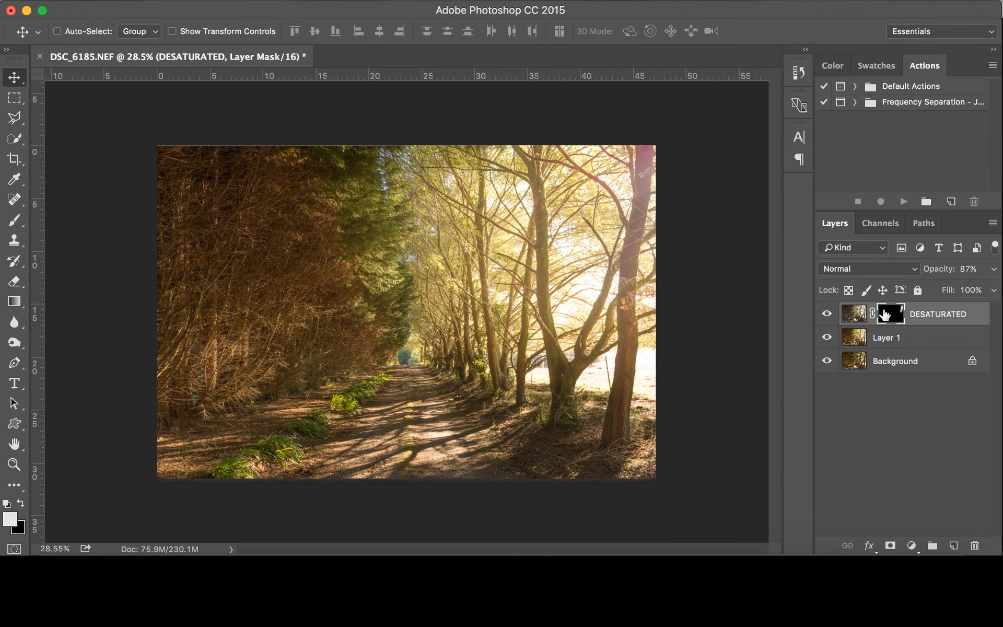
- Stamp all visible layers into a new merged layer above the DESATURATED layer
{"action": "left_click", "coordinate": [912, 312]}
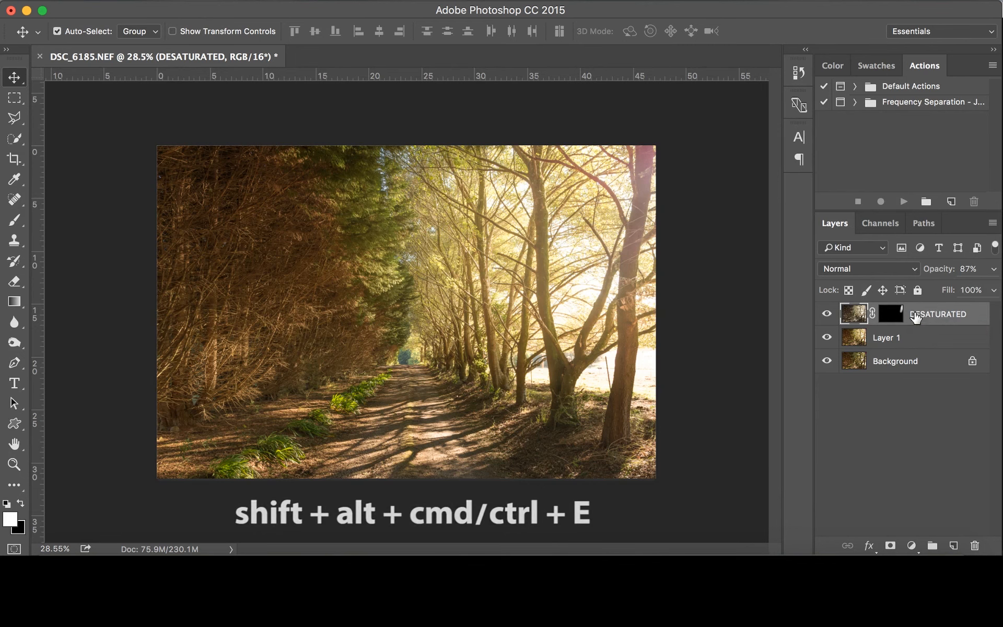
{"action": "key", "text": "shift+alt+super+e"}
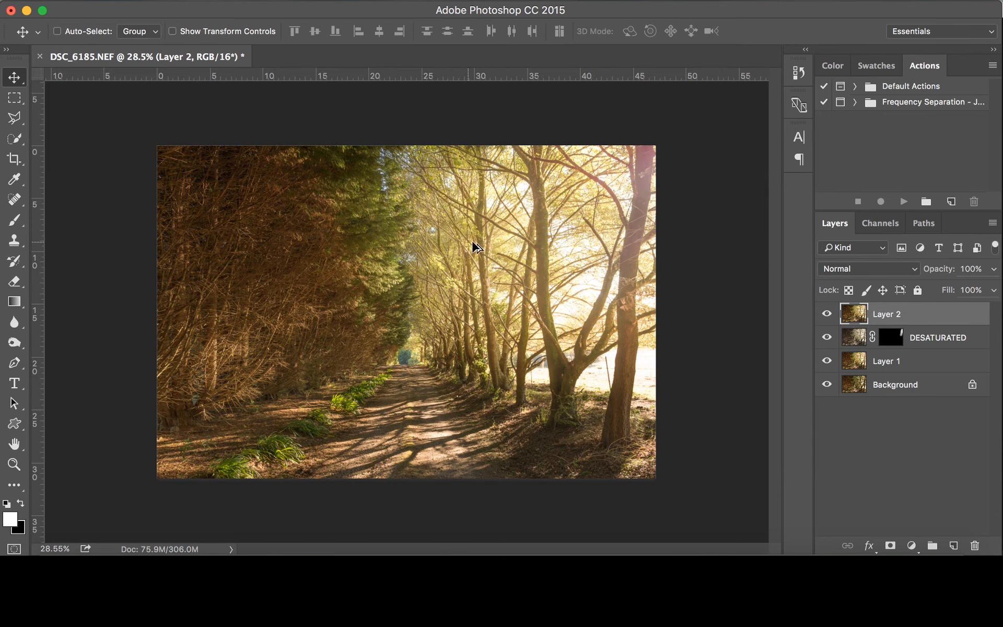
{"action": "scroll", "coordinate": [472, 284], "scroll_direction": "up", "scroll_amount": 1}
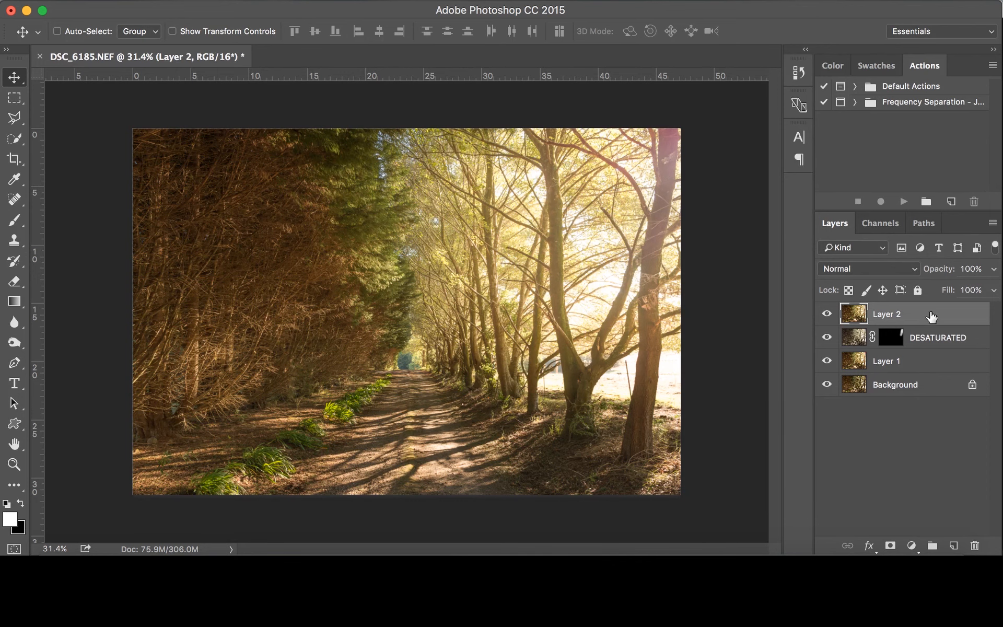
- Apply a Gaussian Blur to the merged Layer 2, using a slightly smaller radius than the dialog's preset one
{"action": "left_click", "coordinate": [447, 1]}
{"action": "mouse_move", "coordinate": [382, 2]}
{"action": "mouse_move", "coordinate": [437, 177]}
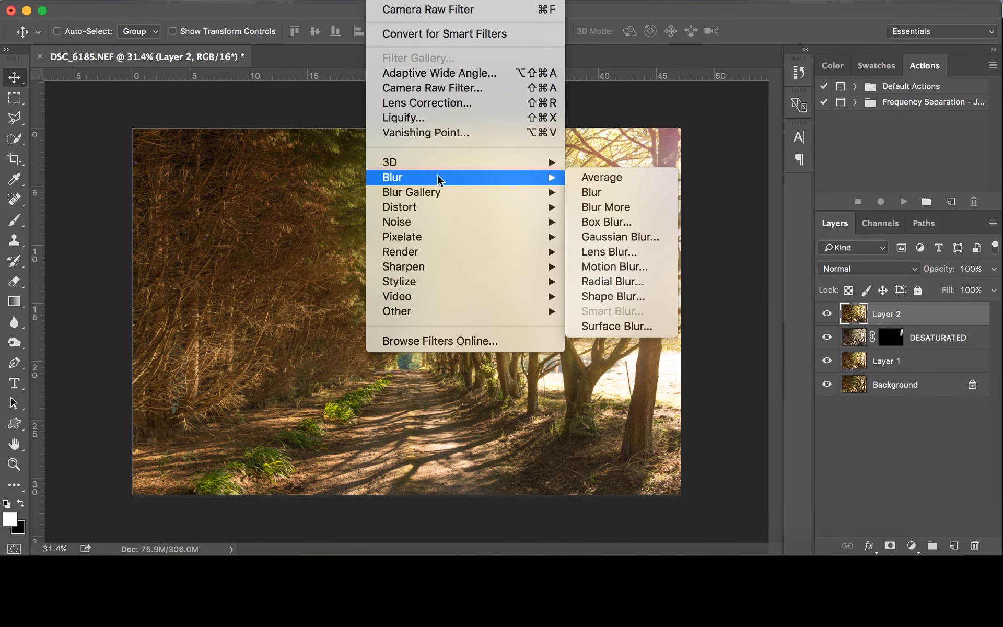
{"action": "left_click", "coordinate": [598, 233]}
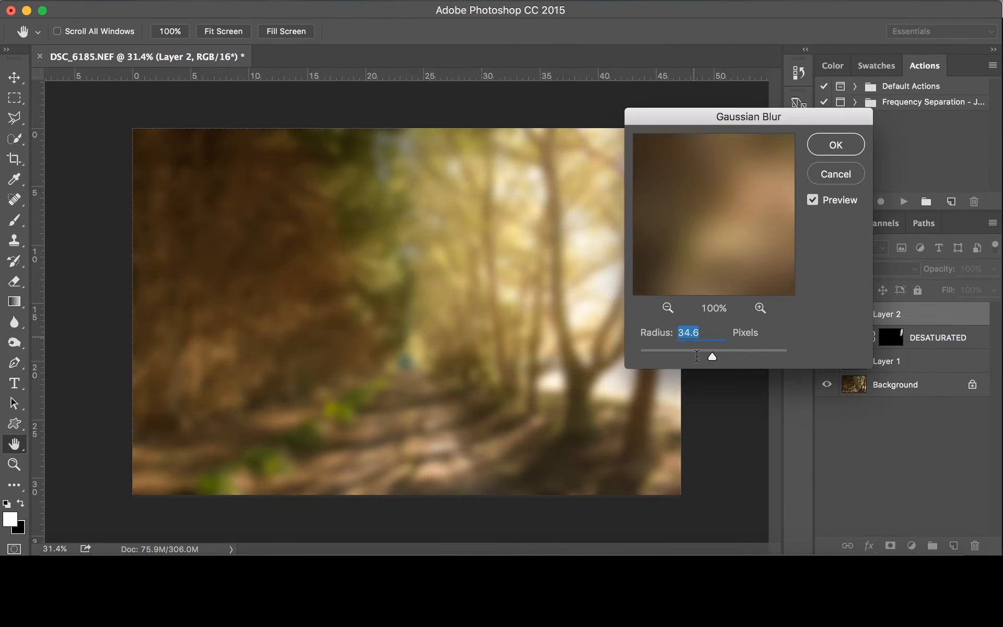
{"action": "left_click_drag", "start_coordinate": [712, 356], "coordinate": [706, 357]}
{"action": "left_click", "coordinate": [840, 148]}
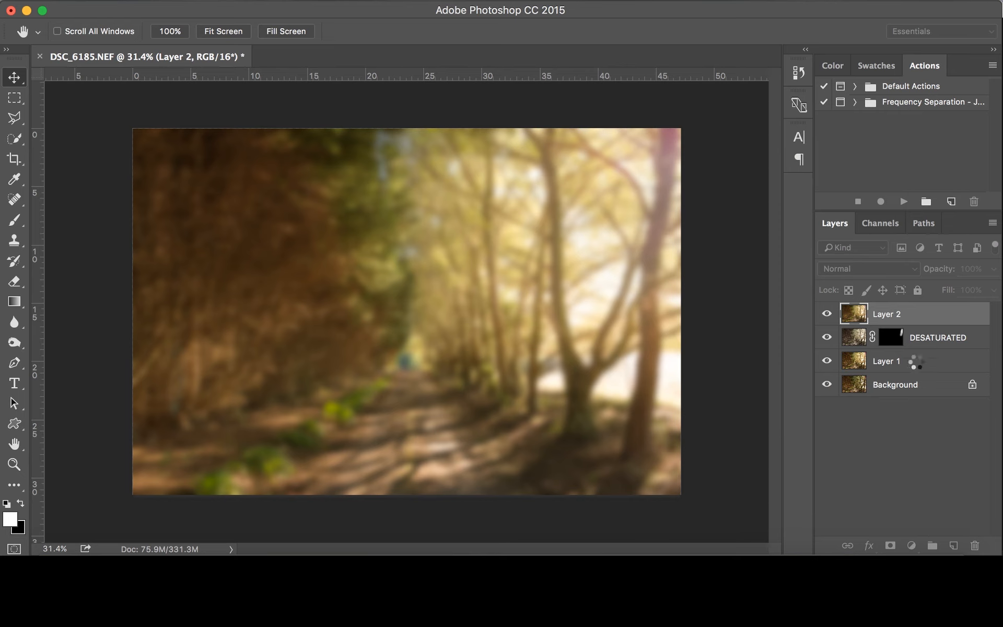
- Add a Brightness/Contrast adjustment clipped to the blurred Layer 2, with Contrast at 88
{"action": "left_click", "coordinate": [911, 545]}
{"action": "left_click", "coordinate": [906, 293]}
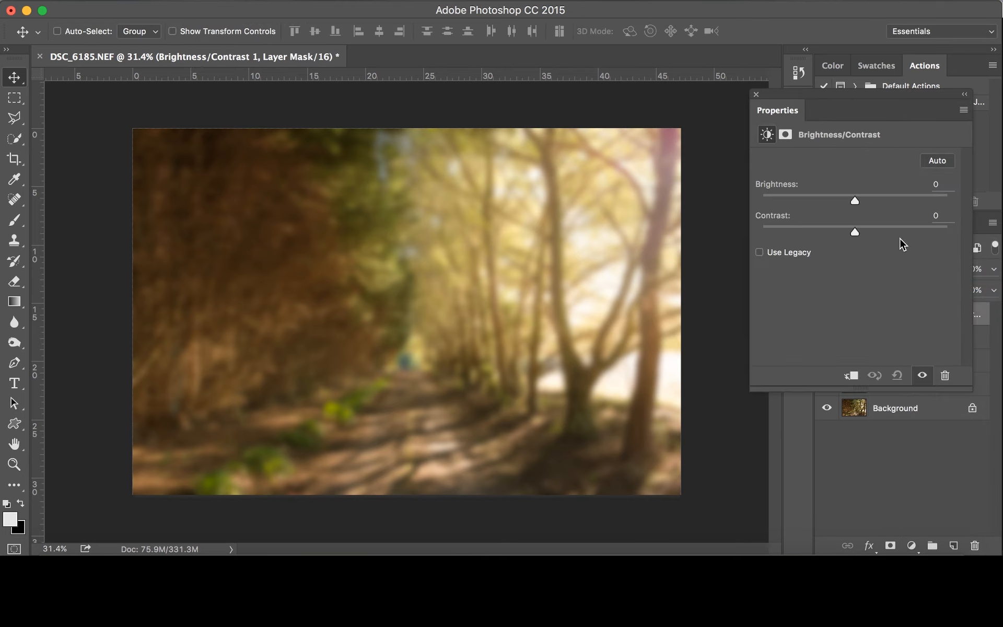
{"action": "left_click_drag", "start_coordinate": [854, 232], "coordinate": [932, 230]}
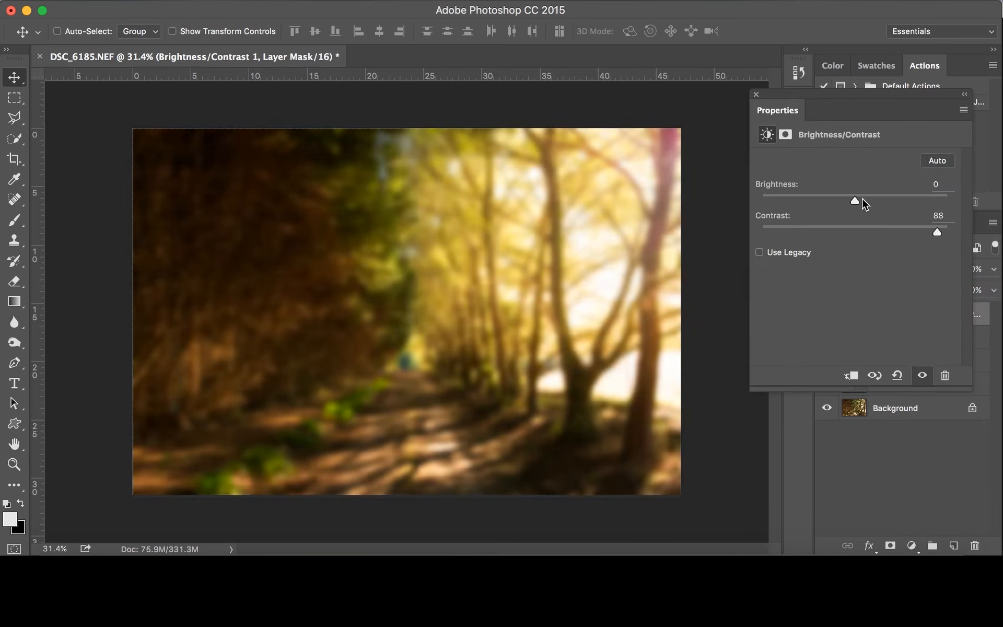
{"action": "left_click", "coordinate": [755, 94]}
- Set the blurred Layer 2's opacity to 25%
{"action": "left_click", "coordinate": [935, 337]}
{"action": "left_click", "coordinate": [993, 268]}
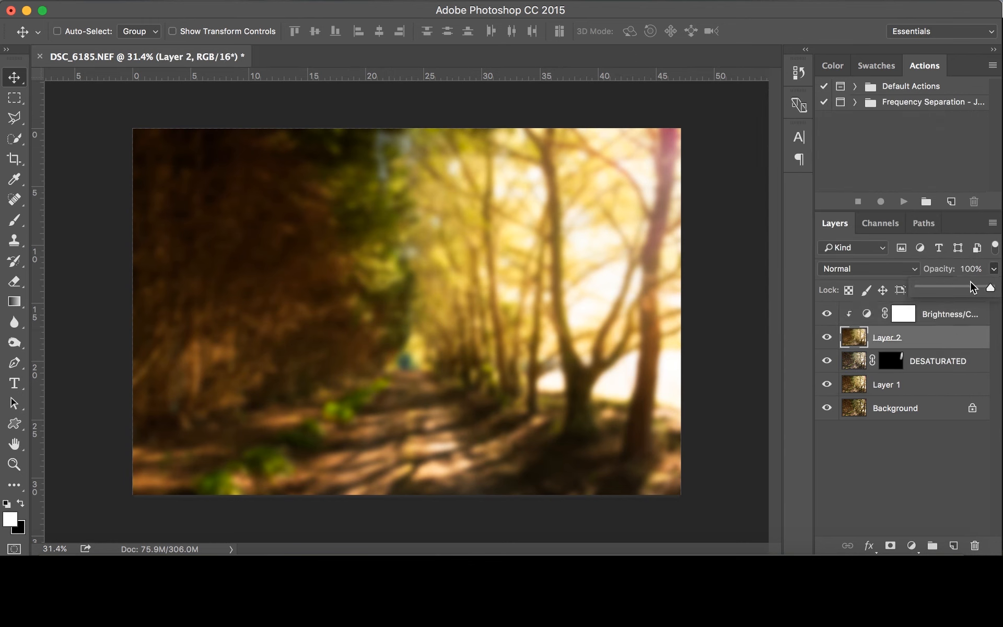
{"action": "left_click_drag", "start_coordinate": [972, 287], "coordinate": [937, 288]}
{"action": "left_click", "coordinate": [987, 274]}
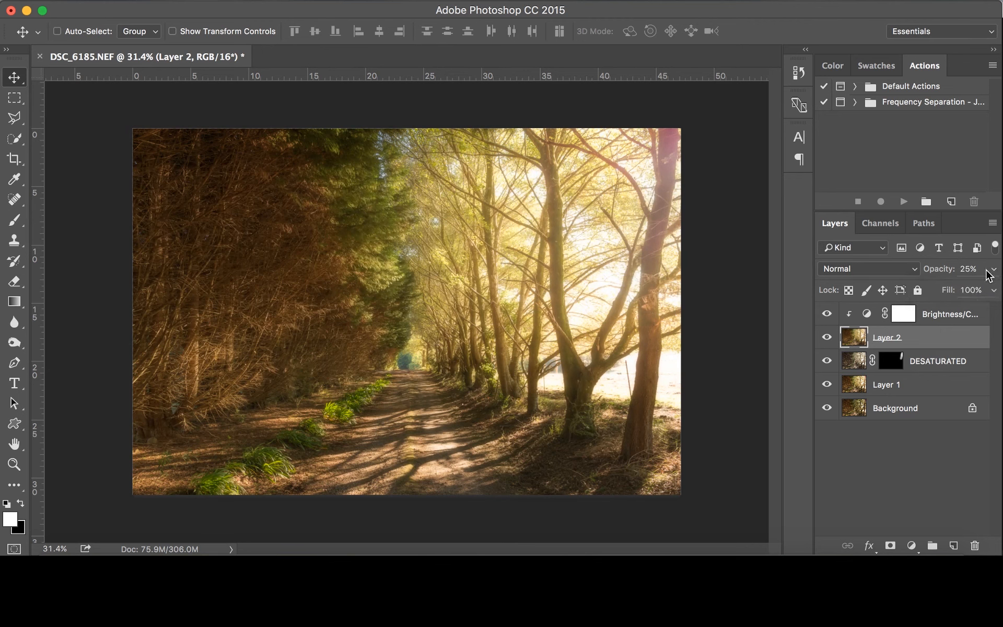
- Add a black mask to Layer 2 and set the white brush's flow to 59%
{"action": "left_click", "coordinate": [889, 545], "text": "alt"}
{"action": "key", "text": "b"}
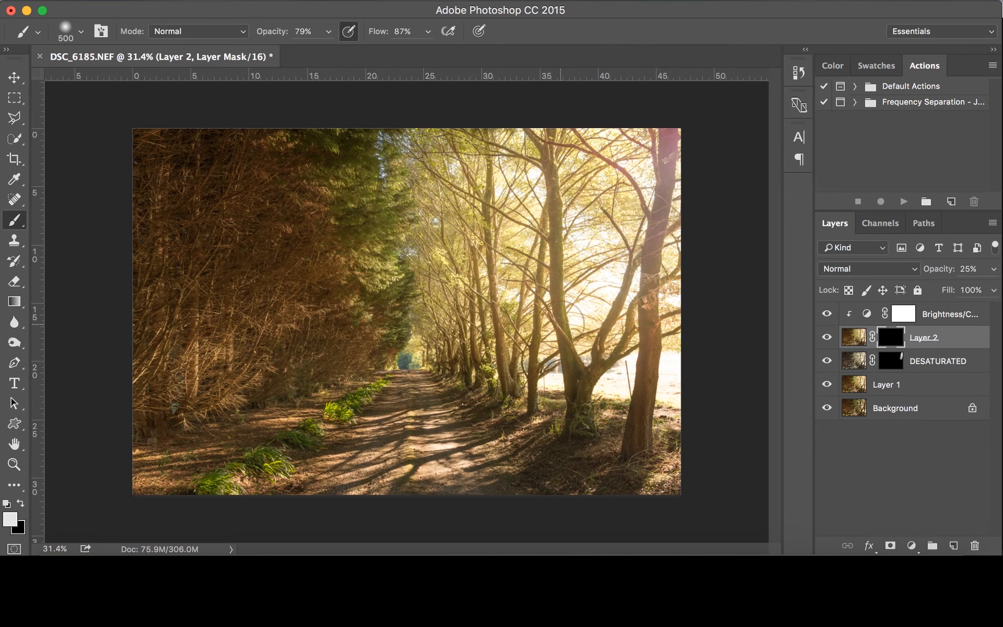
{"action": "scroll", "coordinate": [532, 261], "scroll_direction": "up", "scroll_amount": 1}
{"action": "left_click_drag", "start_coordinate": [366, 36], "coordinate": [275, 35]}
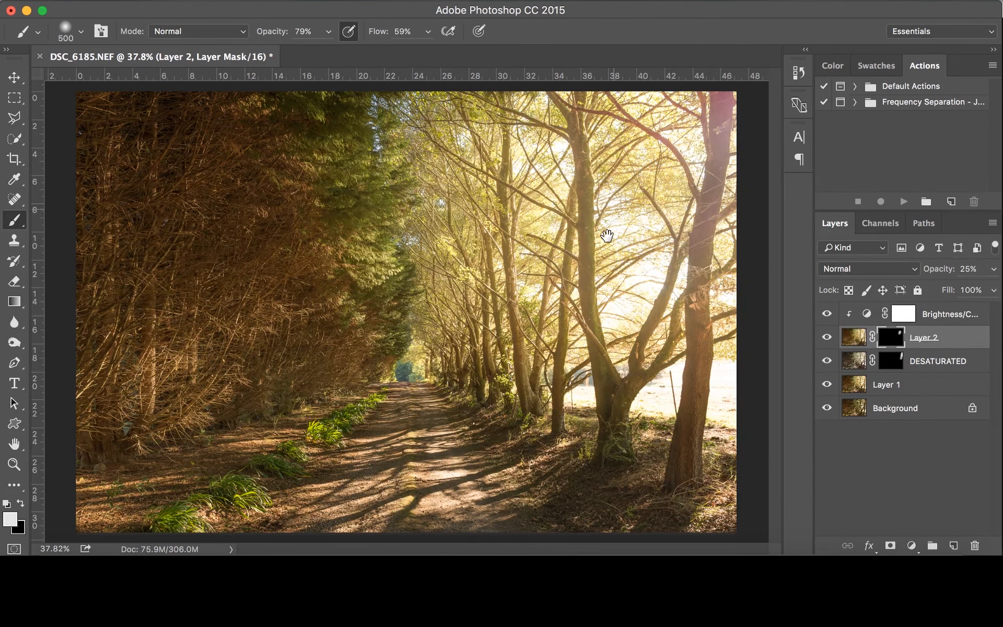
- Paint white on Layer 2's mask to reveal the soft glow over the sunlit trees, foliage and parts of the path
{"action": "scroll", "coordinate": [574, 208], "scroll_direction": "up", "scroll_amount": 1}
{"action": "scroll", "coordinate": [514, 209], "scroll_direction": "up", "scroll_amount": 1}
{"action": "scroll", "coordinate": [507, 202], "scroll_direction": "up", "scroll_amount": 4}
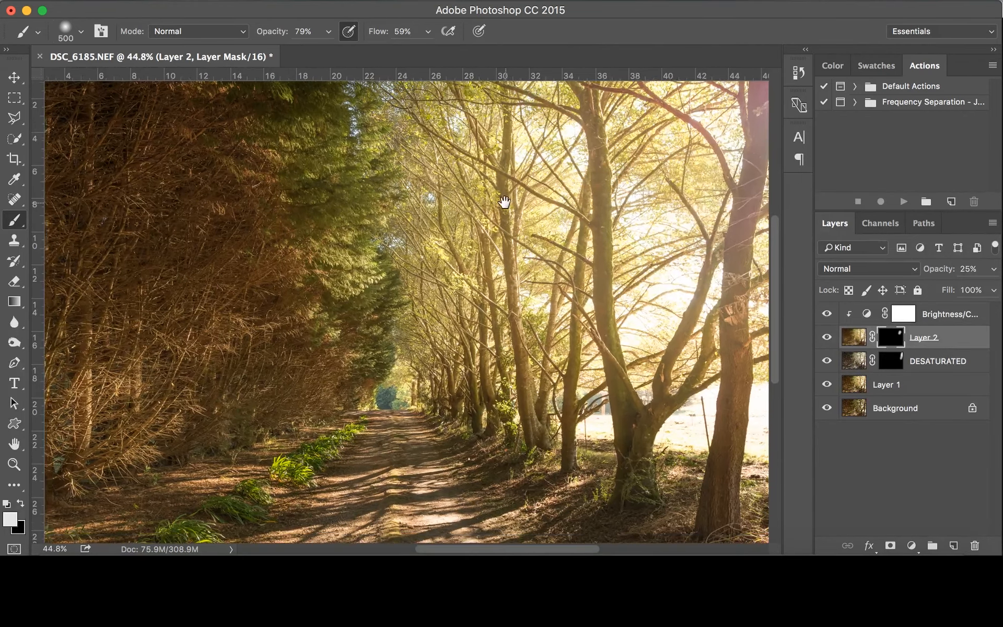
{"action": "scroll", "coordinate": [488, 225], "scroll_direction": "down", "scroll_amount": 1}
{"action": "left_click", "coordinate": [478, 234]}
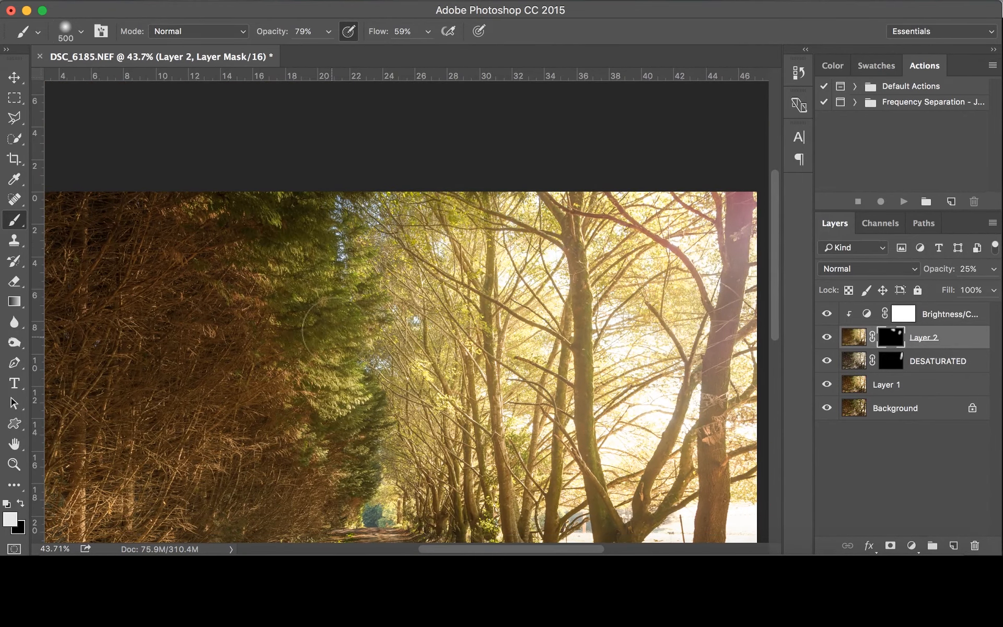
{"action": "scroll", "coordinate": [319, 235], "scroll_direction": "down", "scroll_amount": 5}
{"action": "scroll", "coordinate": [405, 309], "scroll_direction": "up", "scroll_amount": 1}
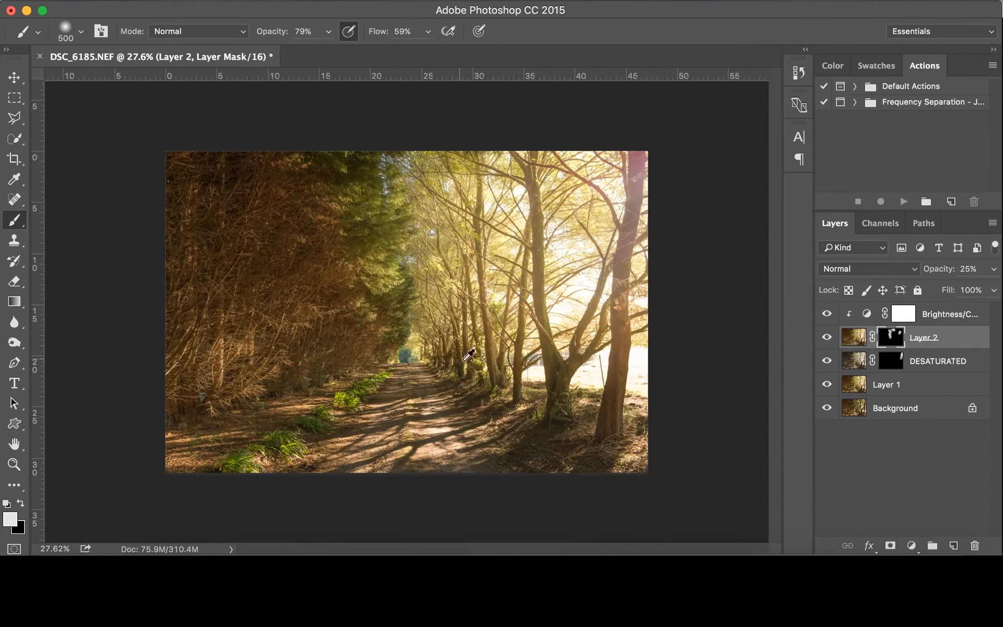
{"action": "mouse_move", "coordinate": [284, 453]}
{"action": "left_mouse_down"}
{"action": "mouse_move", "coordinate": [523, 386]}
{"action": "mouse_move", "coordinate": [558, 208]}
{"action": "mouse_move", "coordinate": [481, 189]}
{"action": "mouse_move", "coordinate": [481, 271]}
{"action": "left_mouse_up"}
{"action": "mouse_move", "coordinate": [481, 202]}
{"action": "left_mouse_down"}
{"action": "mouse_move", "coordinate": [606, 248]}
{"action": "mouse_move", "coordinate": [585, 326]}
{"action": "left_mouse_up"}
{"action": "scroll", "coordinate": [567, 298], "scroll_direction": "up", "scroll_amount": 1}
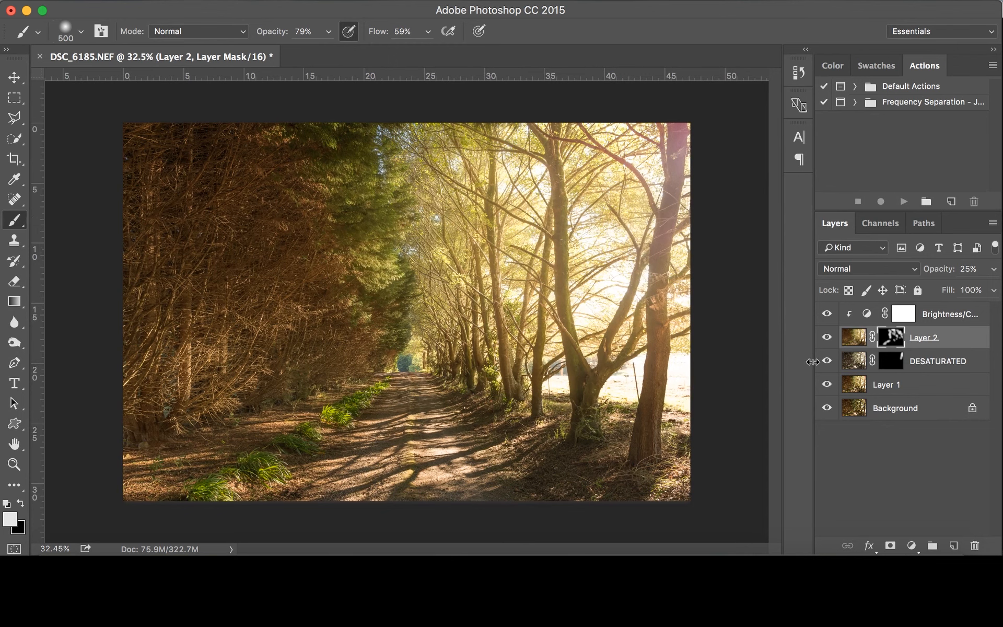
{"action": "scroll", "coordinate": [394, 297], "scroll_direction": "up", "scroll_amount": 1}
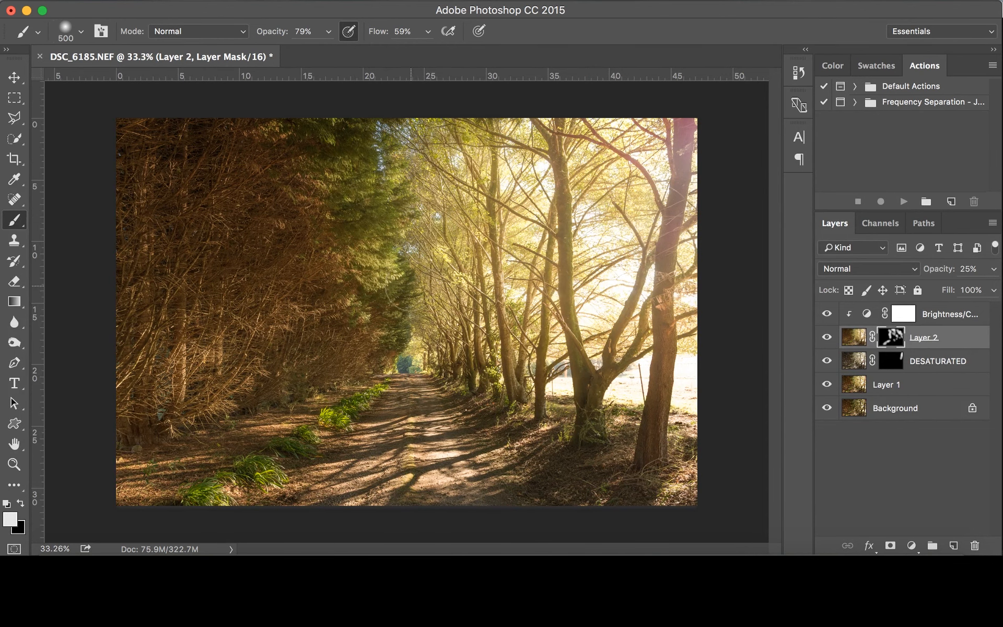
- Stamp all visible layers into a new layer above the Brightness/Contrast adjustment and toggle layer visibility to compare the glow
{"action": "left_click", "coordinate": [943, 312]}
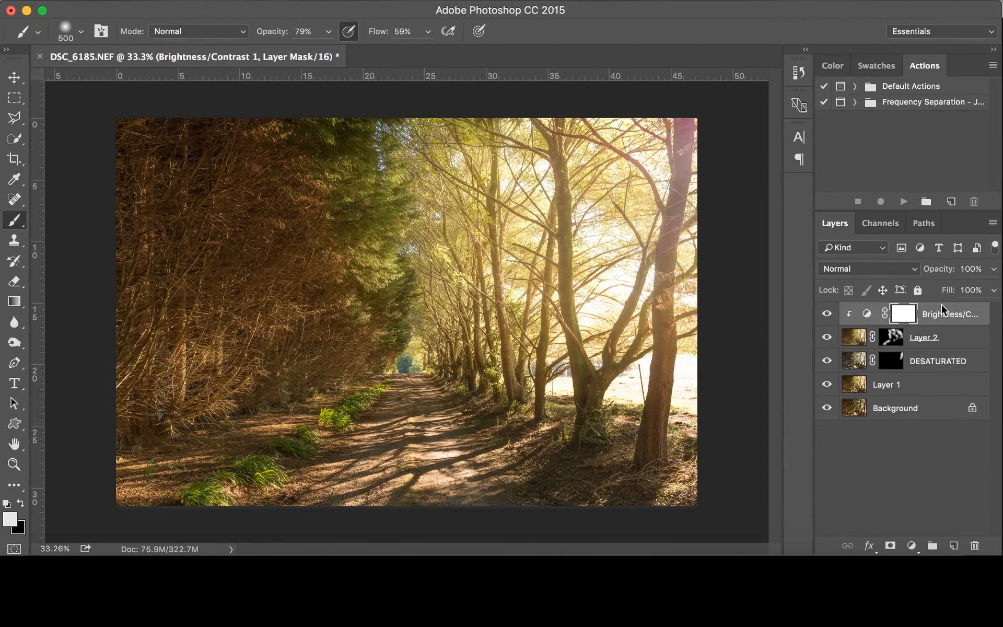
{"action": "key", "text": "super+alt+shift+e"}
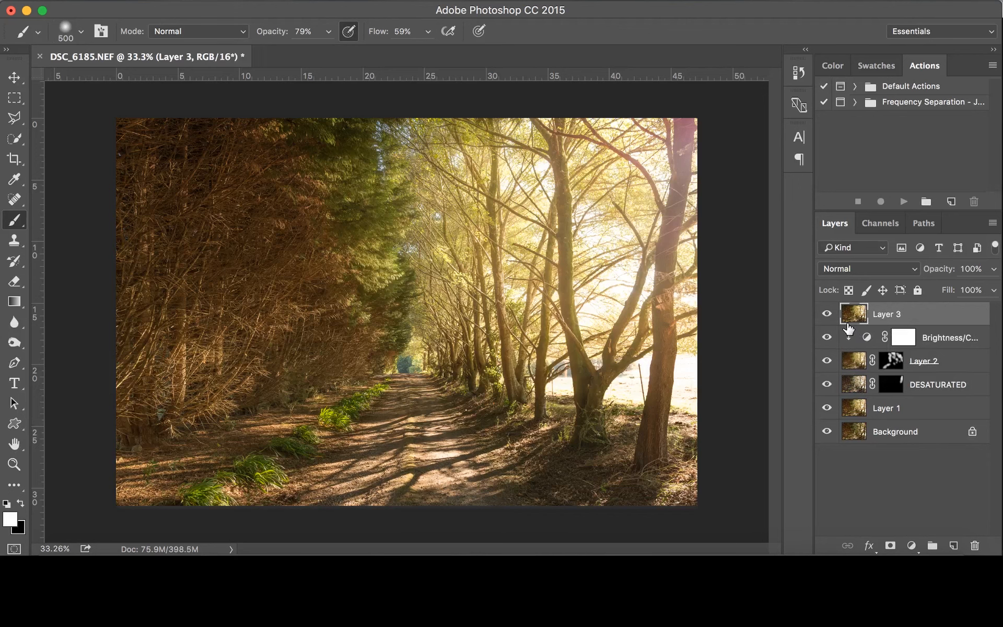
{"action": "left_click", "coordinate": [828, 361]}
{"action": "left_click", "coordinate": [828, 360]}
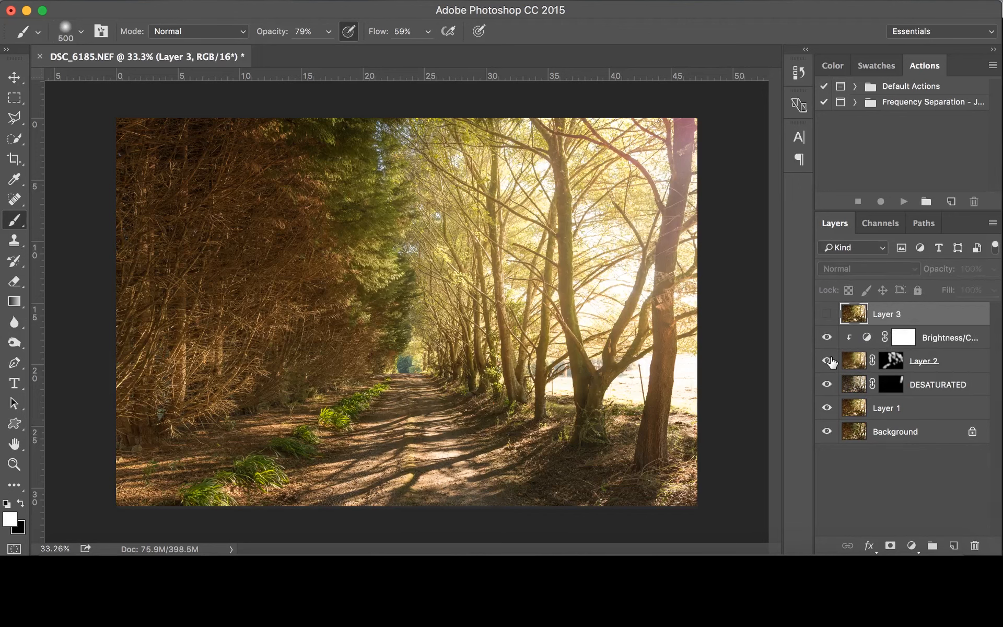
{"action": "left_click", "coordinate": [826, 313]}
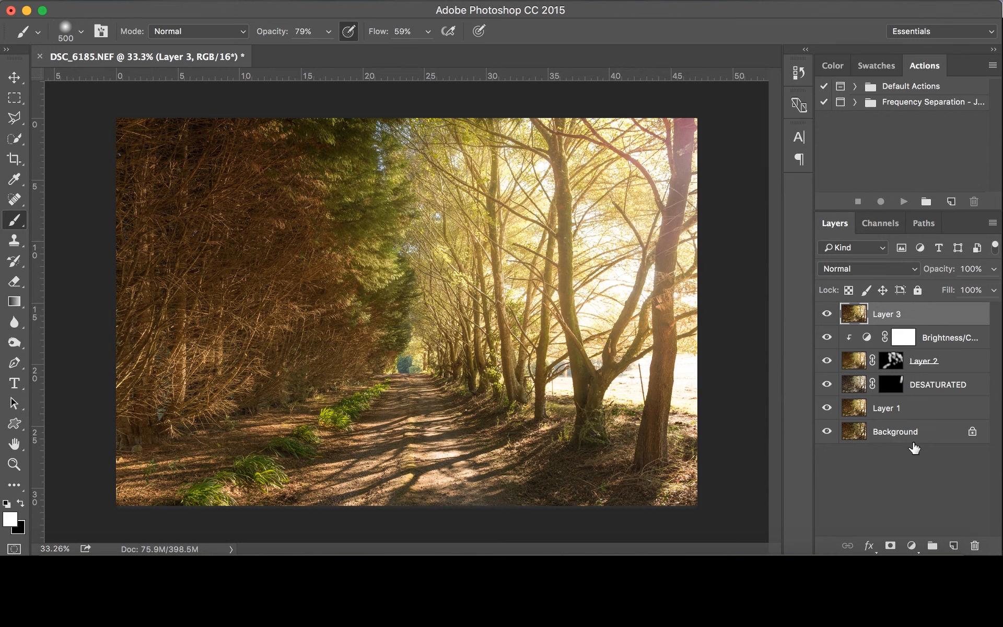
{"action": "left_click", "coordinate": [911, 545]}
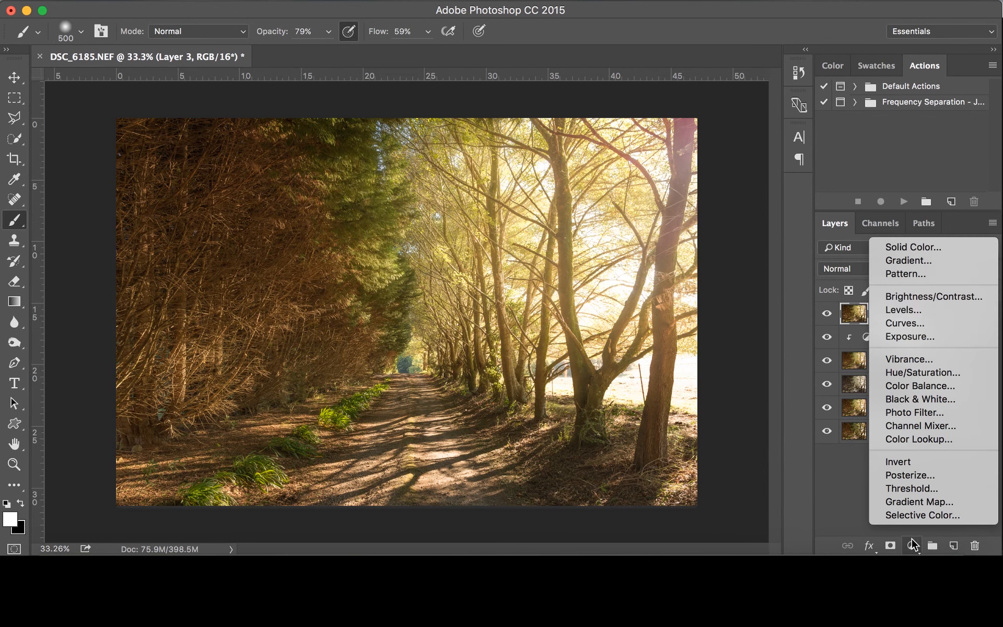
{"action": "left_click", "coordinate": [916, 324]}
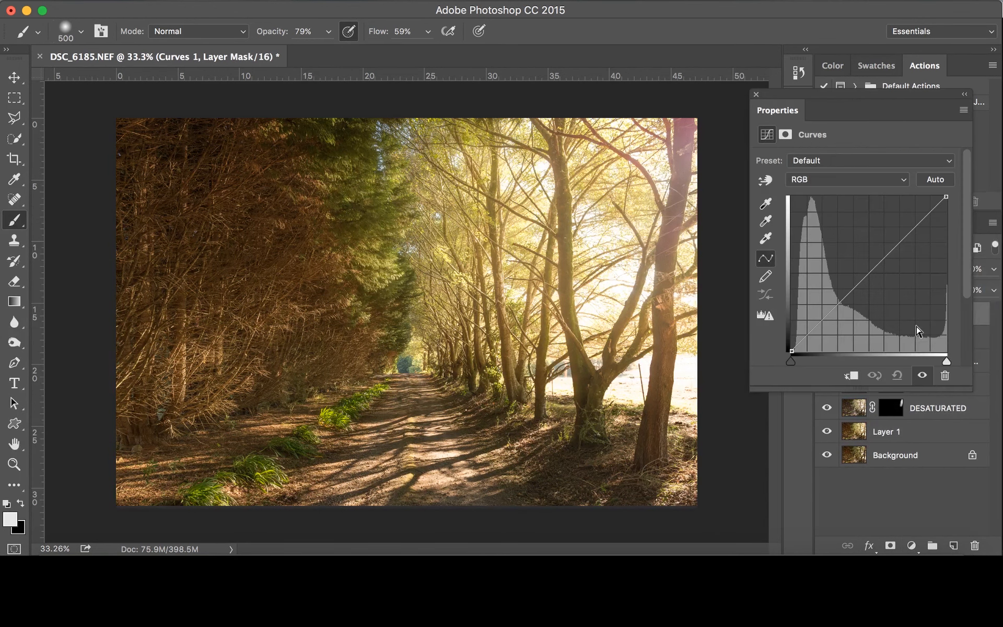
{"action": "left_click", "coordinate": [757, 94]}
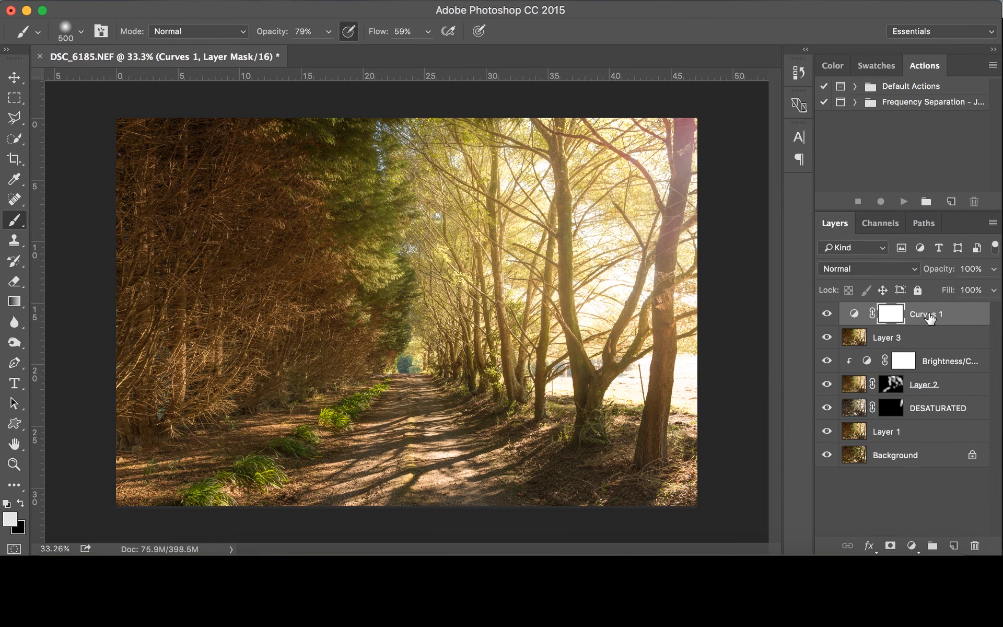
{"action": "key", "text": "BackSpace"}
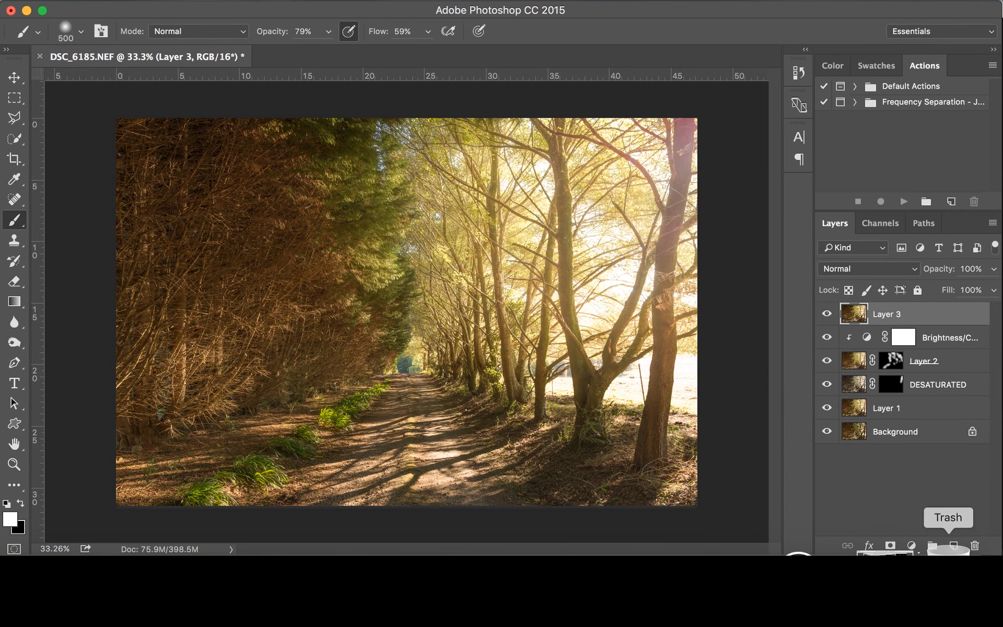
- Add a Curves adjustment above Layer 3 and raise the RGB curve slightly at its midpoint to brighten the image
{"action": "left_click", "coordinate": [911, 545]}
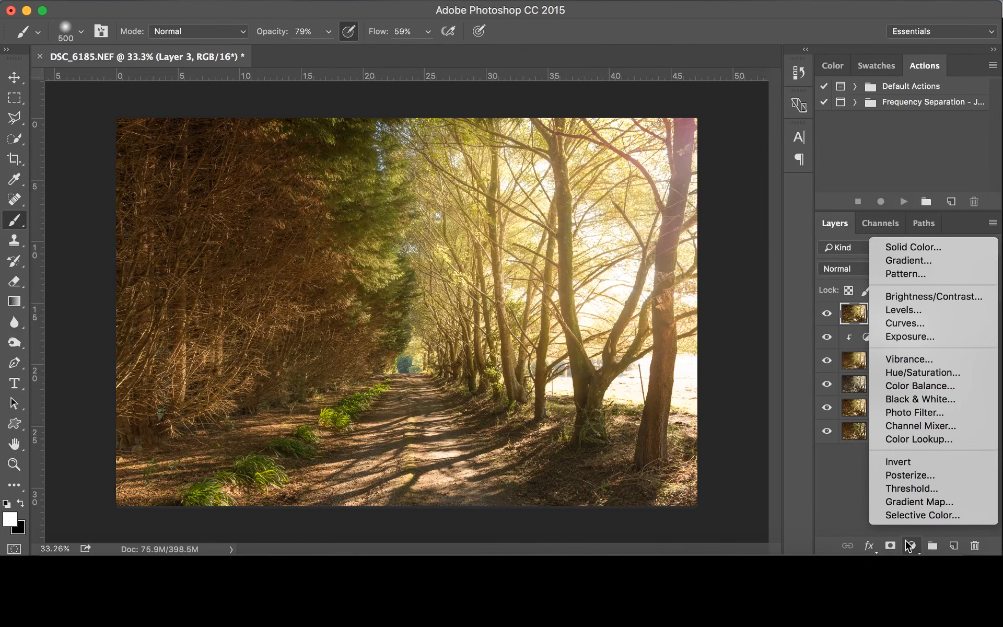
{"action": "left_click", "coordinate": [899, 324]}
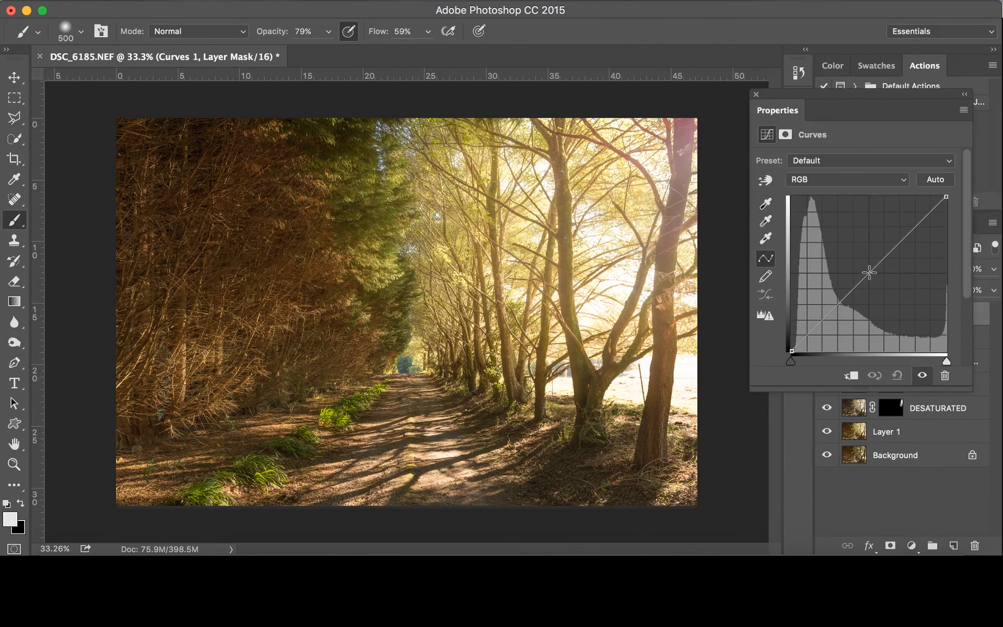
{"action": "left_click_drag", "start_coordinate": [869, 272], "coordinate": [867, 269]}
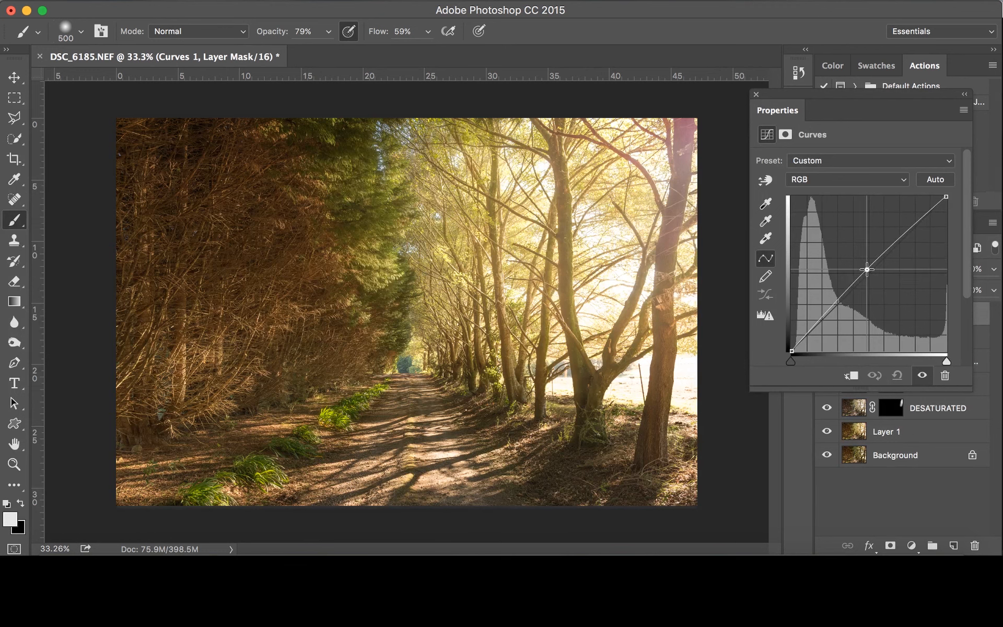
{"action": "left_click", "coordinate": [756, 94]}
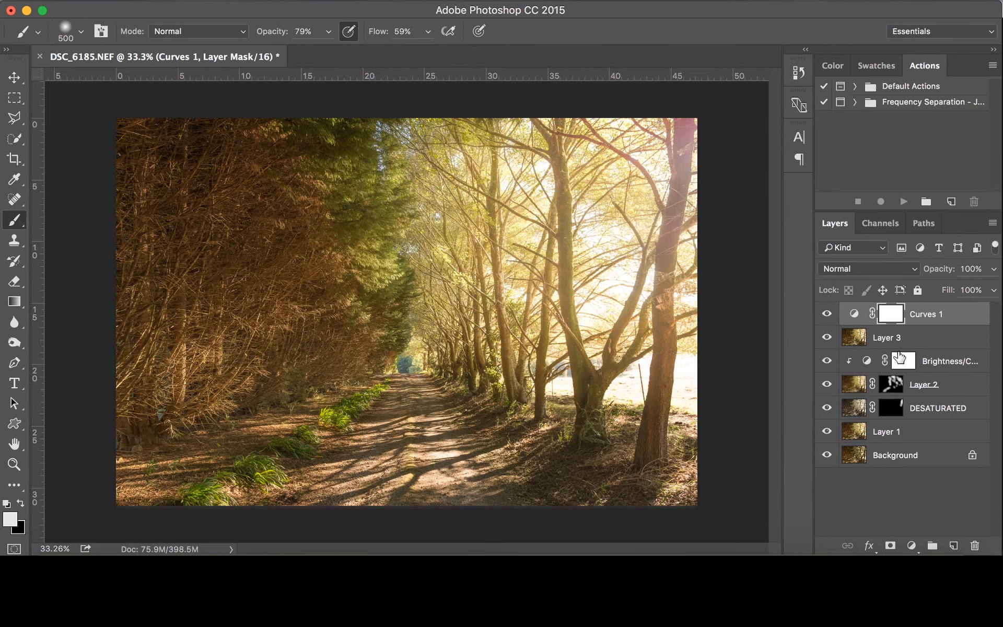
- Invert the Curves 1 mask to black and set the brush to size 1500 with 100% opacity and 86% flow
{"action": "key", "text": "super+i"}
{"action": "key", "text": "bracketright"}
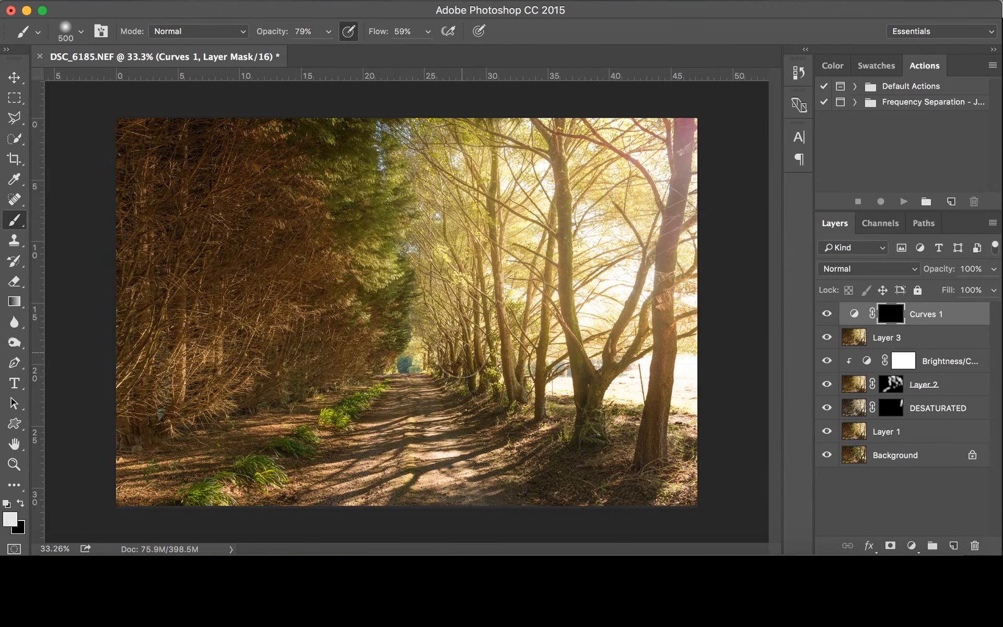
{"action": "key", "text": "bracketright"}
{"action": "key", "text": "bracketright"}
{"action": "key", "text": "bracketright"}
{"action": "key", "text": "bracketright"}
{"action": "key", "text": "bracketright"}
{"action": "key", "text": "bracketright"}
{"action": "key", "text": "bracketright"}
{"action": "left_click_drag", "start_coordinate": [276, 32], "coordinate": [391, 36]}
{"action": "key", "text": "bracketright"}
{"action": "key", "text": "bracketright"}
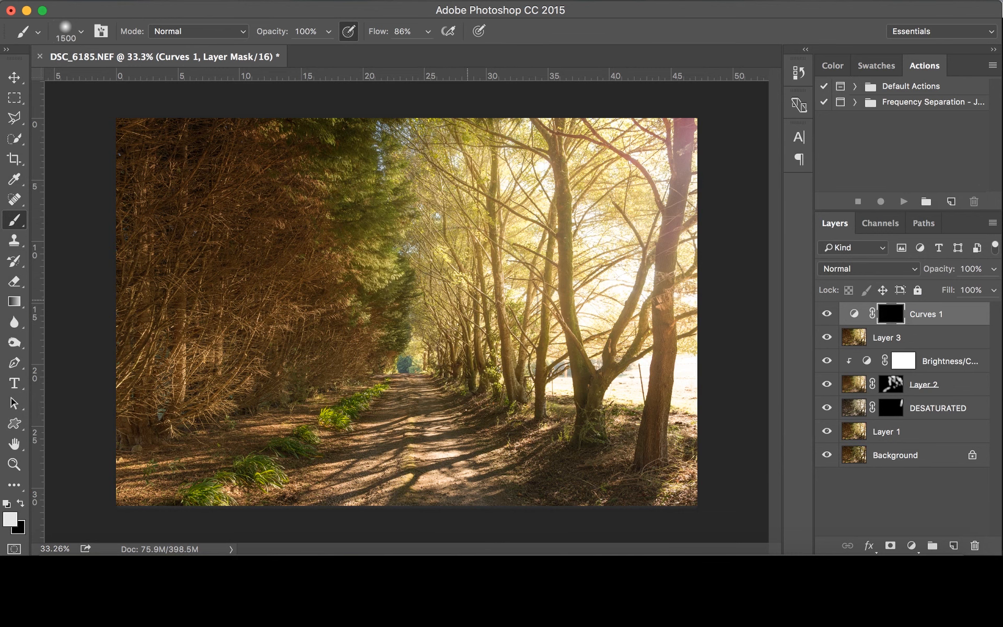
- Paint white on the Curves 1 mask over the centre of the image and the sunlit trees on the right
{"action": "left_click", "coordinate": [433, 317]}
{"action": "left_click", "coordinate": [421, 301]}
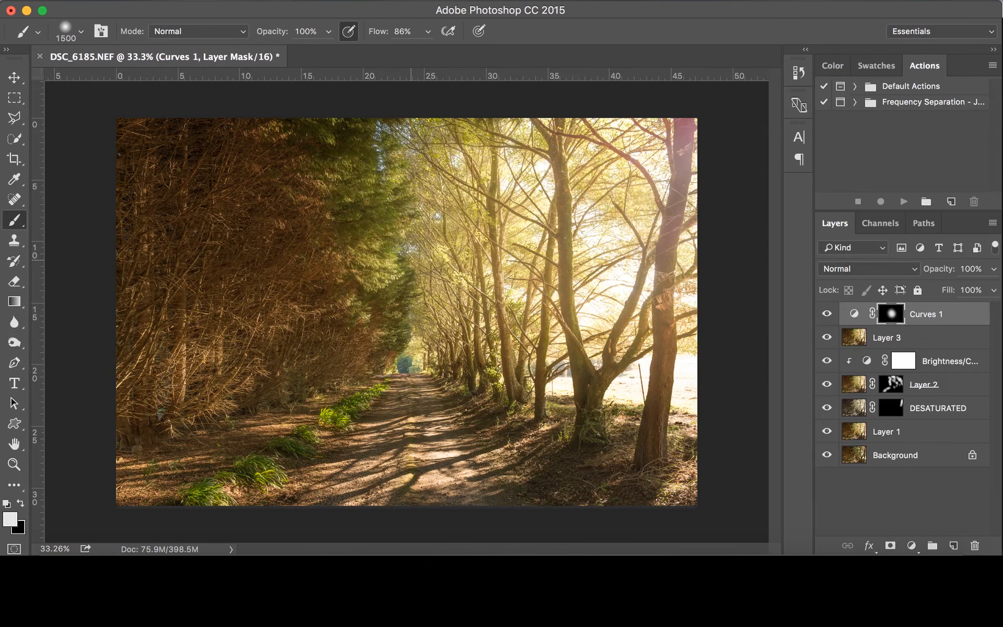
{"action": "left_click", "coordinate": [401, 214]}
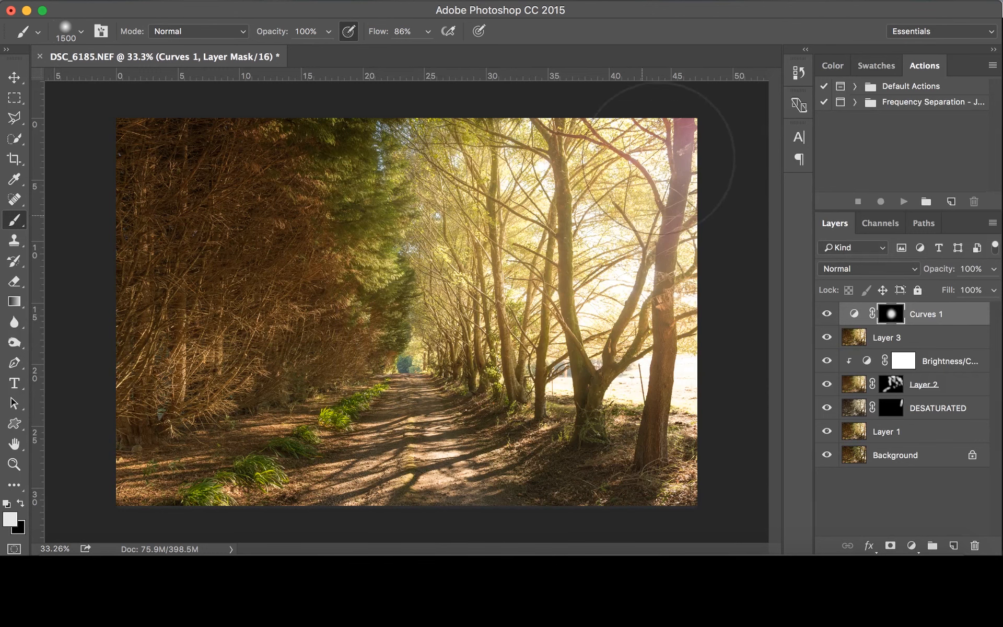
{"action": "left_click", "coordinate": [603, 201]}
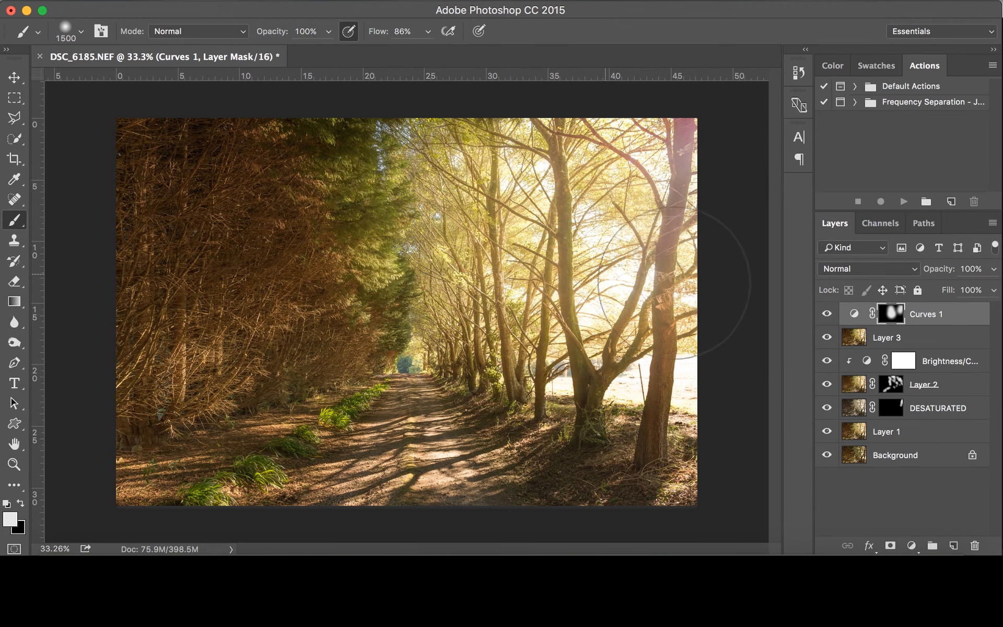
{"action": "left_click", "coordinate": [517, 260]}
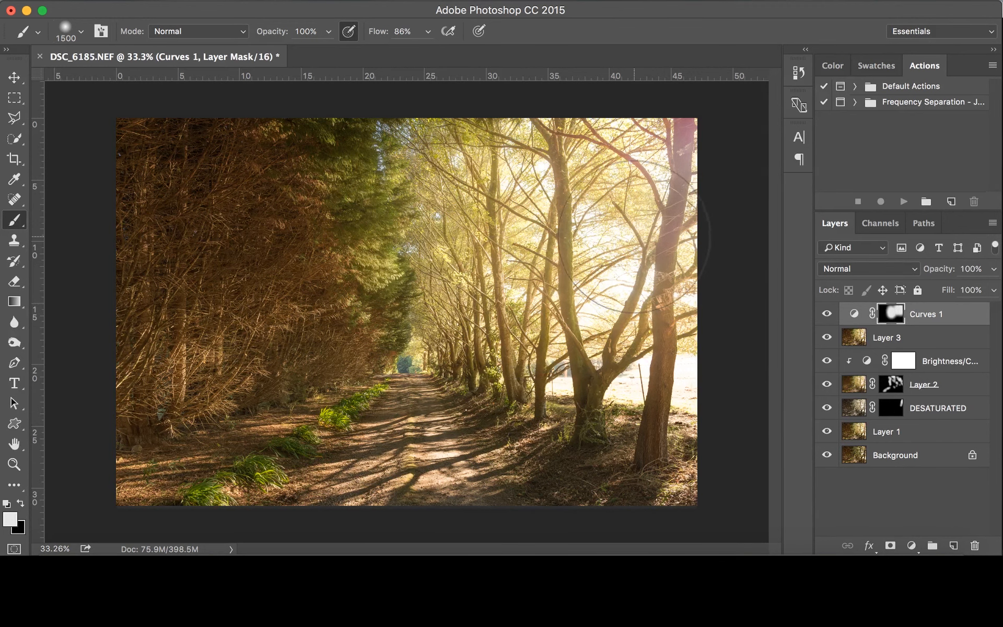
- Duplicate the Curves 1 adjustment layer and invert the copy's mask so it covers the areas outside the original brightening
{"action": "key", "text": "v"}
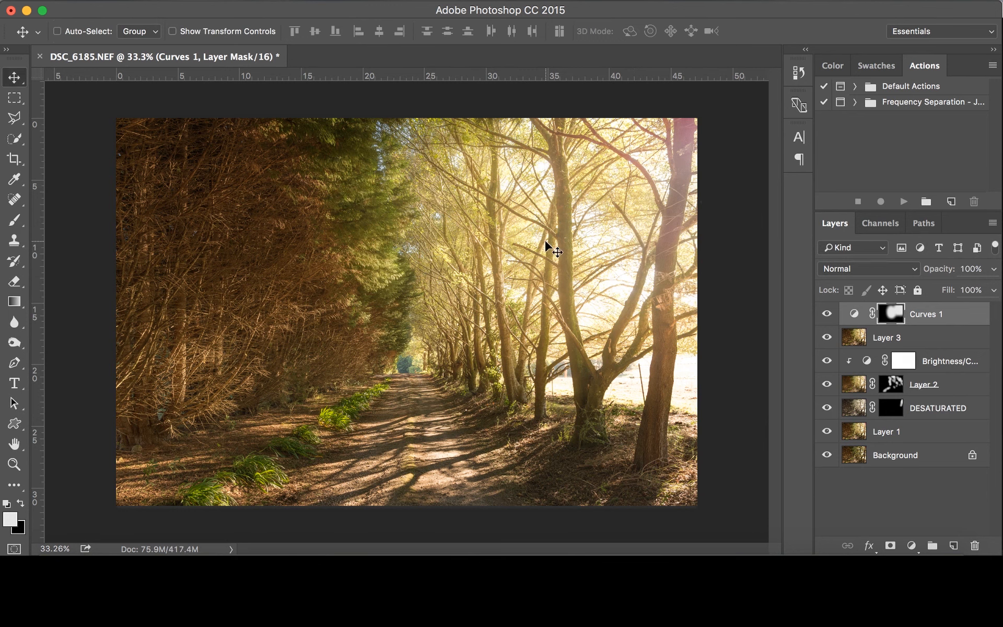
{"action": "key", "text": "super+j"}
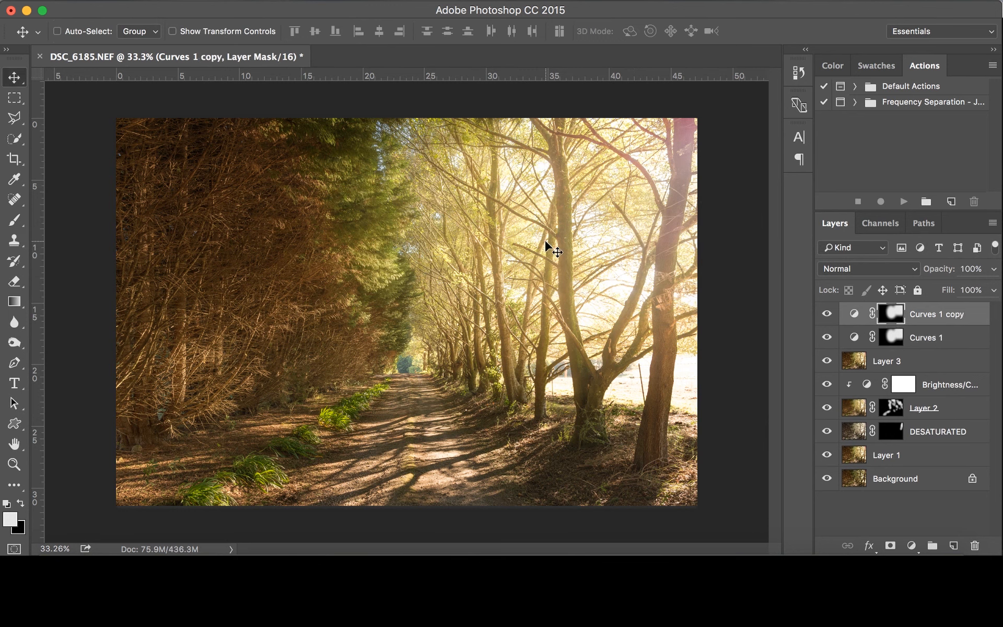
{"action": "key", "text": "super+i"}
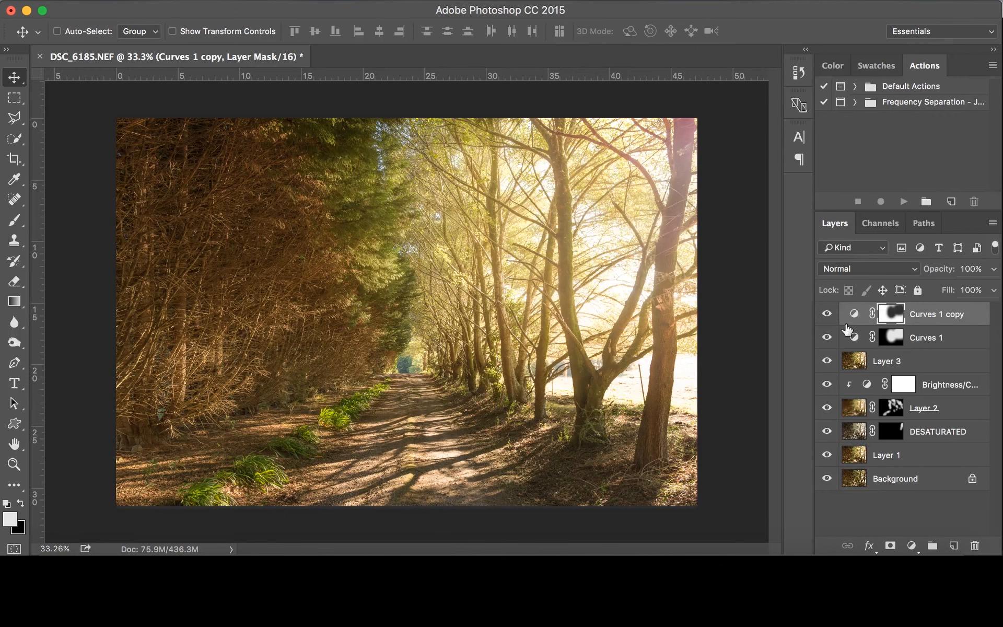
- Darken the Curves 1 copy by lowering its RGB midpoint and slightly lifting the black point, and compare with the layer hidden
{"action": "double_click", "coordinate": [853, 315]}
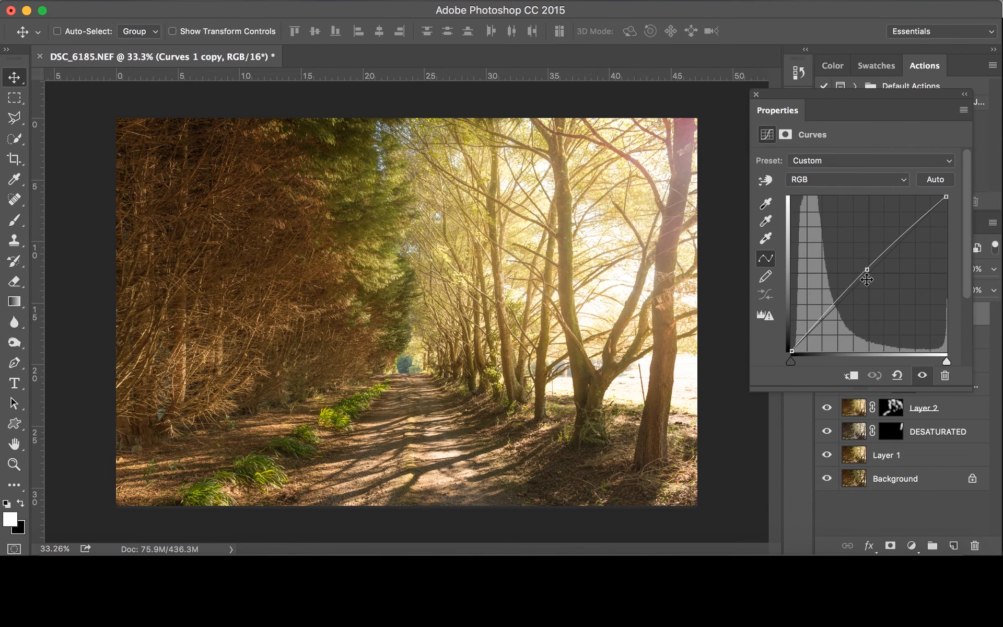
{"action": "left_click_drag", "start_coordinate": [867, 271], "coordinate": [887, 282]}
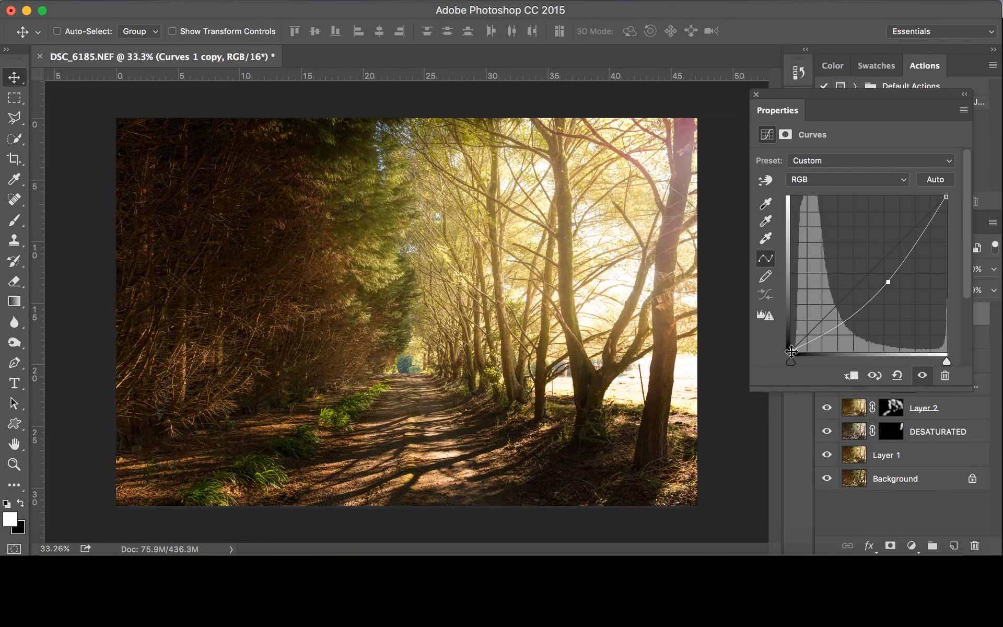
{"action": "left_click_drag", "start_coordinate": [791, 351], "coordinate": [794, 343]}
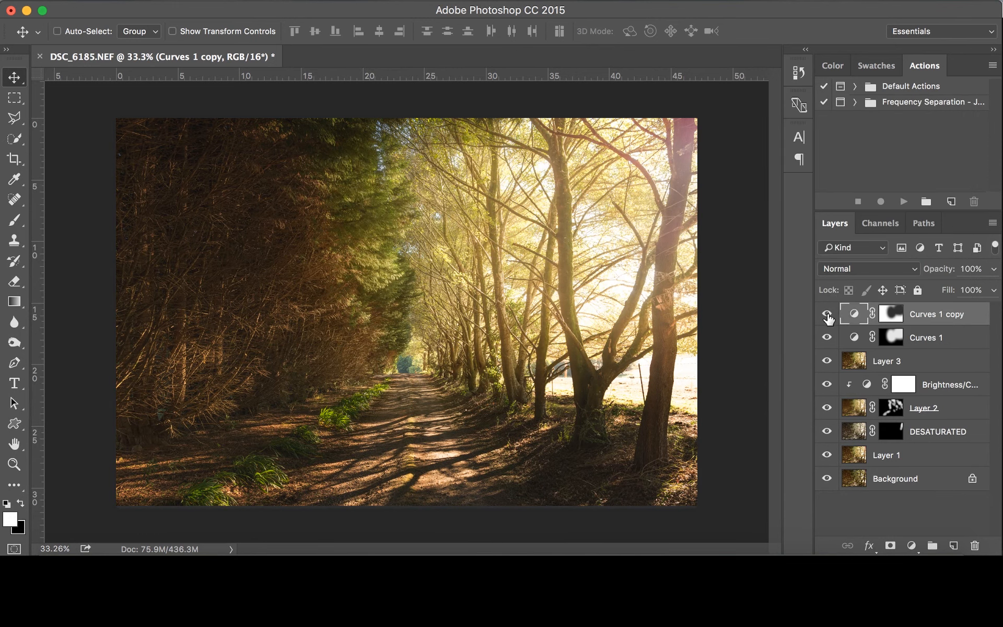
{"action": "left_click", "coordinate": [827, 313]}
{"action": "left_click", "coordinate": [827, 314]}
{"action": "left_click", "coordinate": [827, 313]}
{"action": "left_click", "coordinate": [827, 313]}
- Rename the Curves 1 layer to "white" and the Curves 1 copy layer to "black"
{"action": "left_click", "coordinate": [953, 337]}
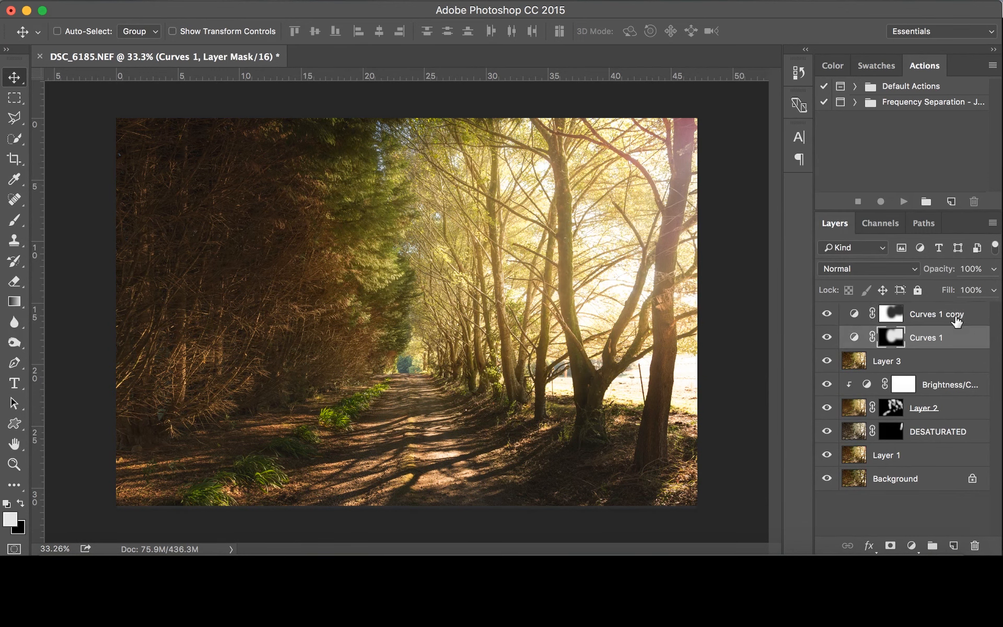
{"action": "left_click_drag", "start_coordinate": [948, 267], "coordinate": [985, 271]}
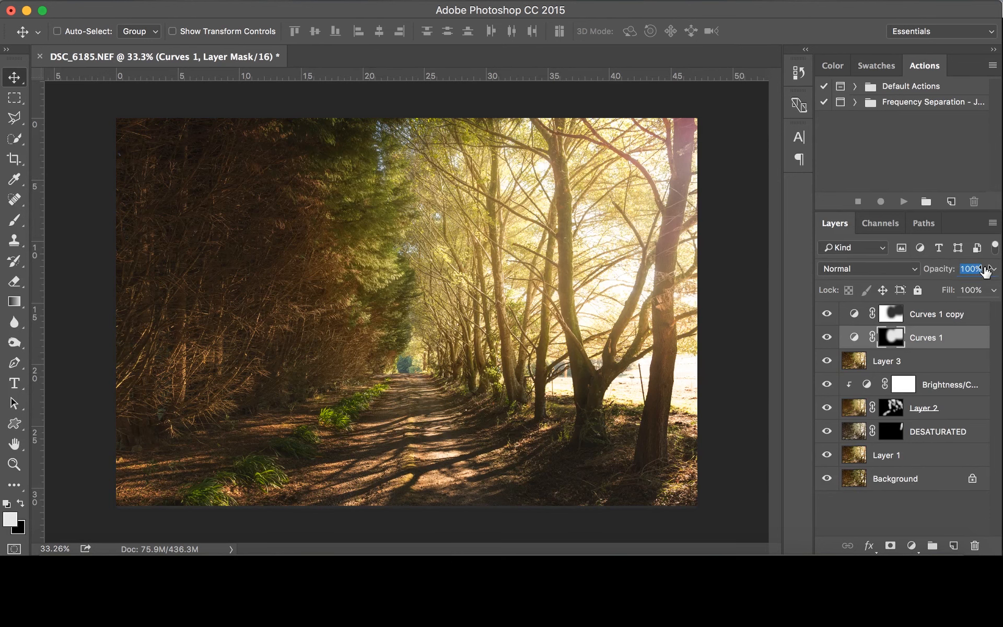
{"action": "left_click", "coordinate": [949, 309]}
{"action": "double_click", "coordinate": [922, 337]}
{"action": "type", "text": "whi"}
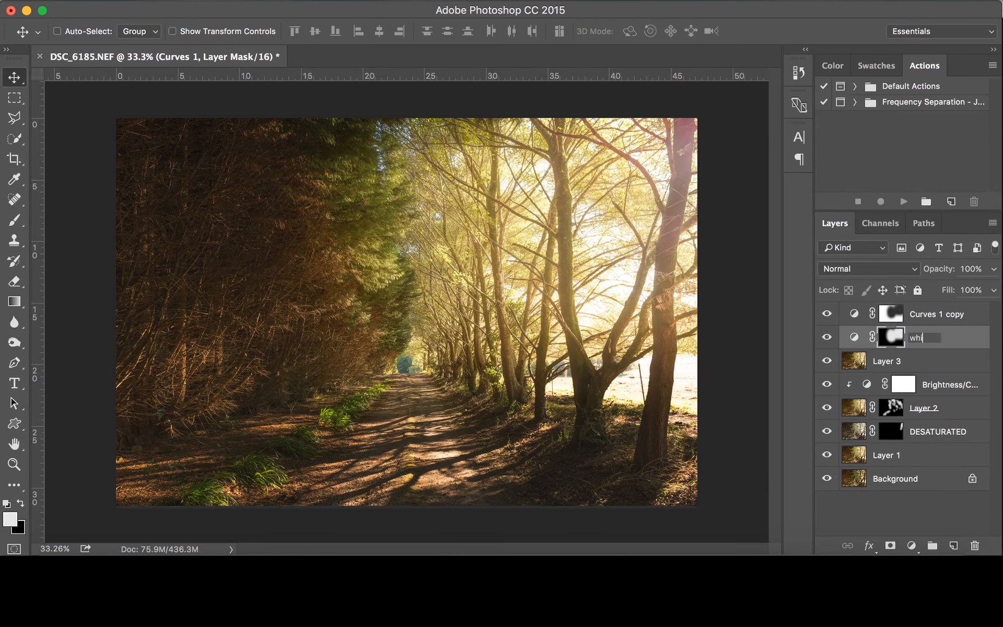
{"action": "type", "text": "te"}
{"action": "key", "text": "Return"}
{"action": "left_click", "coordinate": [935, 316]}
{"action": "double_click", "coordinate": [935, 314]}
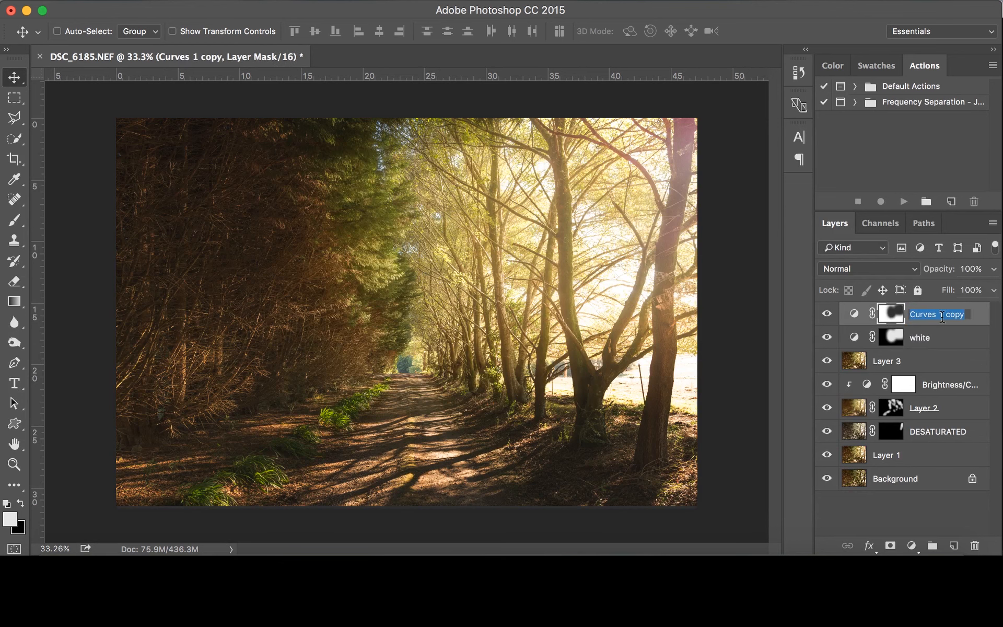
{"action": "type", "text": "black"}
{"action": "key", "text": "Return"}
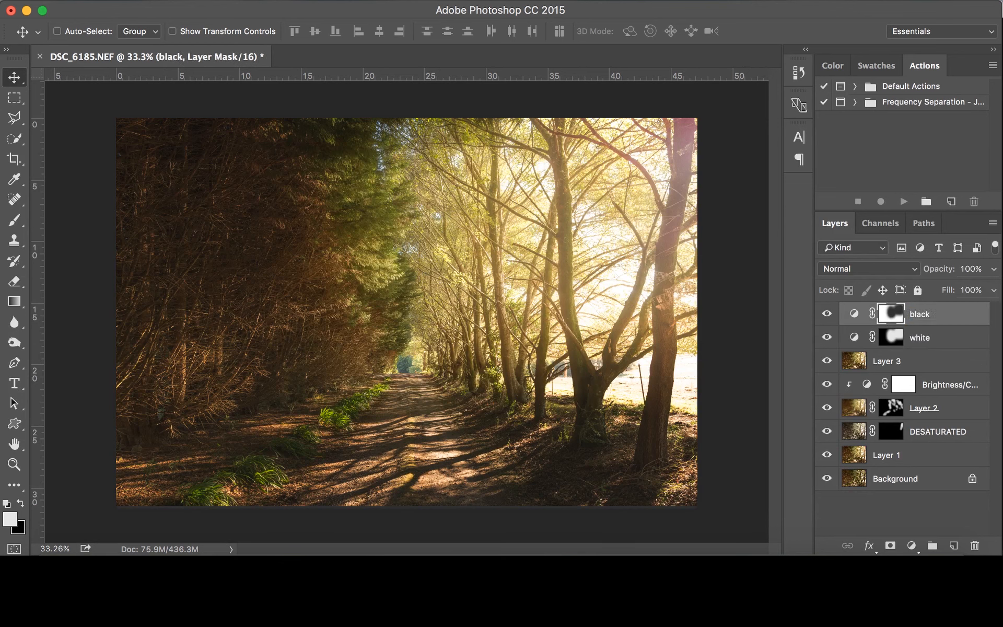
- Reduce the opacity of the black curves layer to 78%
{"action": "left_click", "coordinate": [993, 268]}
{"action": "left_click_drag", "start_coordinate": [974, 290], "coordinate": [963, 293]}
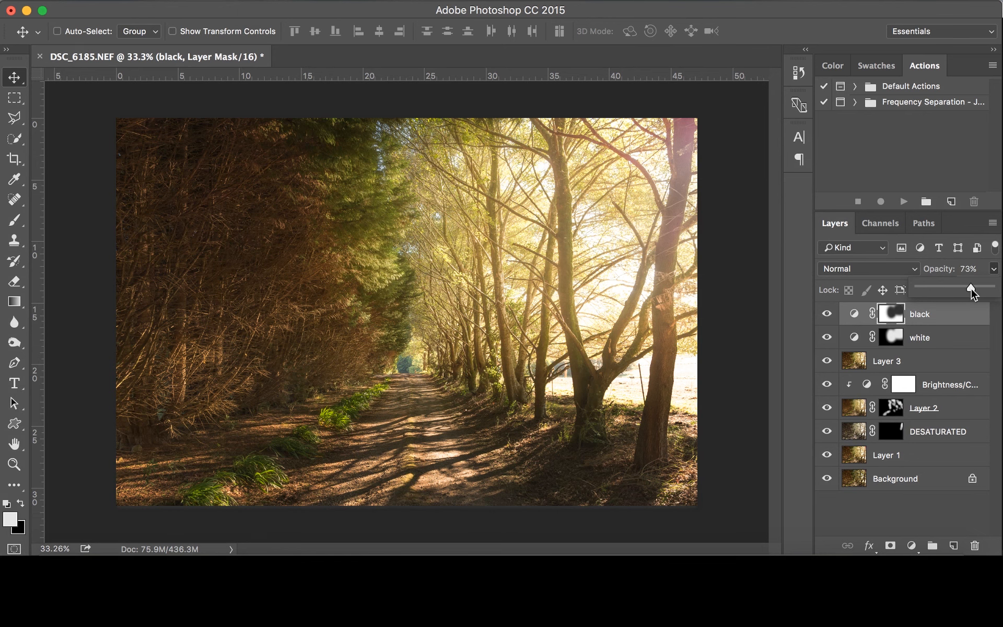
{"action": "left_click", "coordinate": [994, 269]}
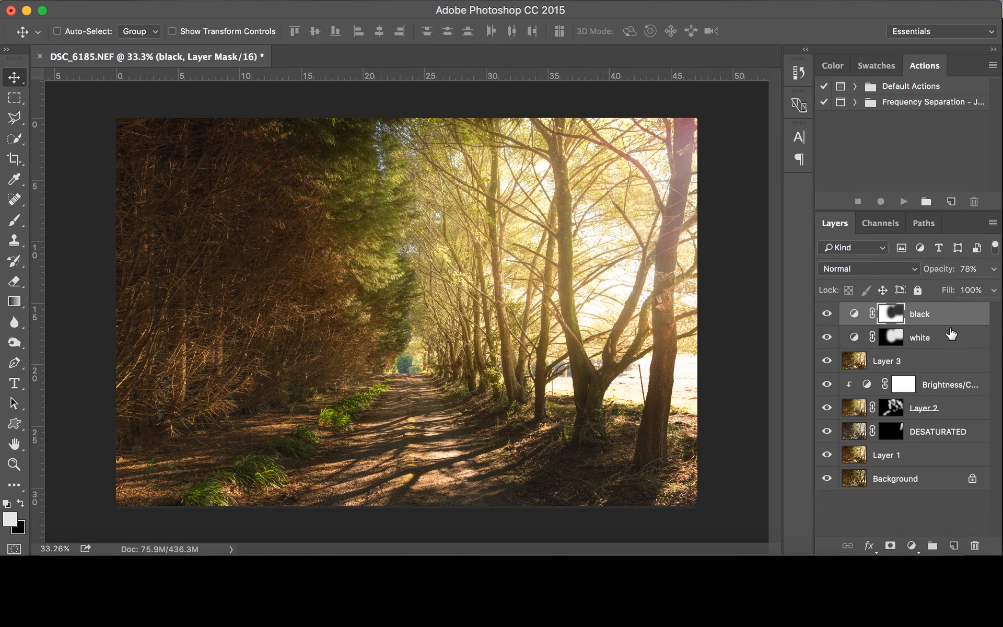
- Group all layers from Layer 1 up to the black curves layer, leaving the Background outside
{"action": "left_click", "coordinate": [888, 452], "text": "shift"}
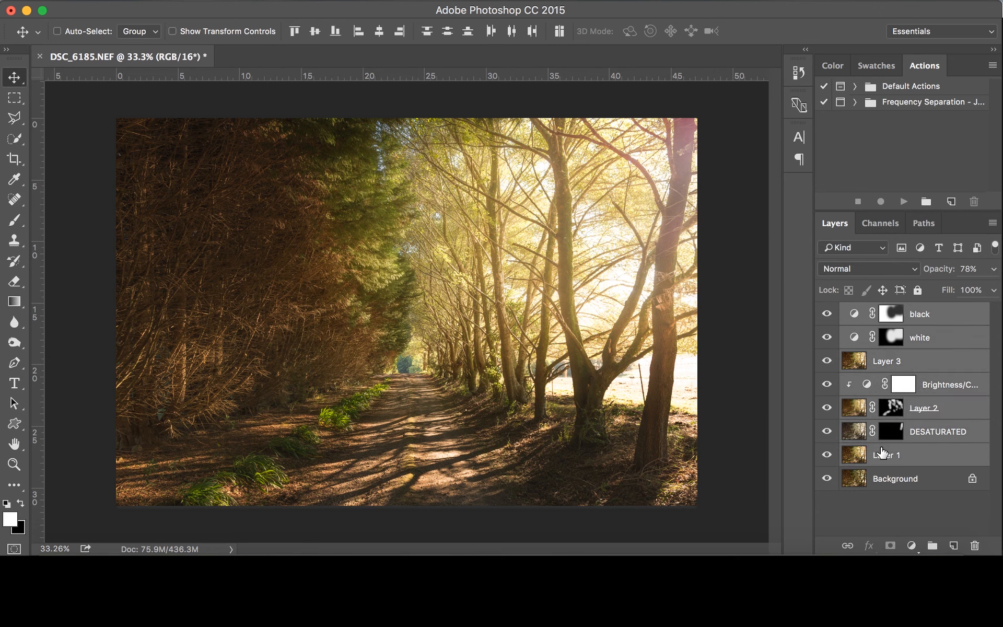
{"action": "key", "text": "super+g"}
- Toggle the visibility of Group 1 repeatedly to compare the edited photo with the original Background
{"action": "left_click", "coordinate": [825, 312]}
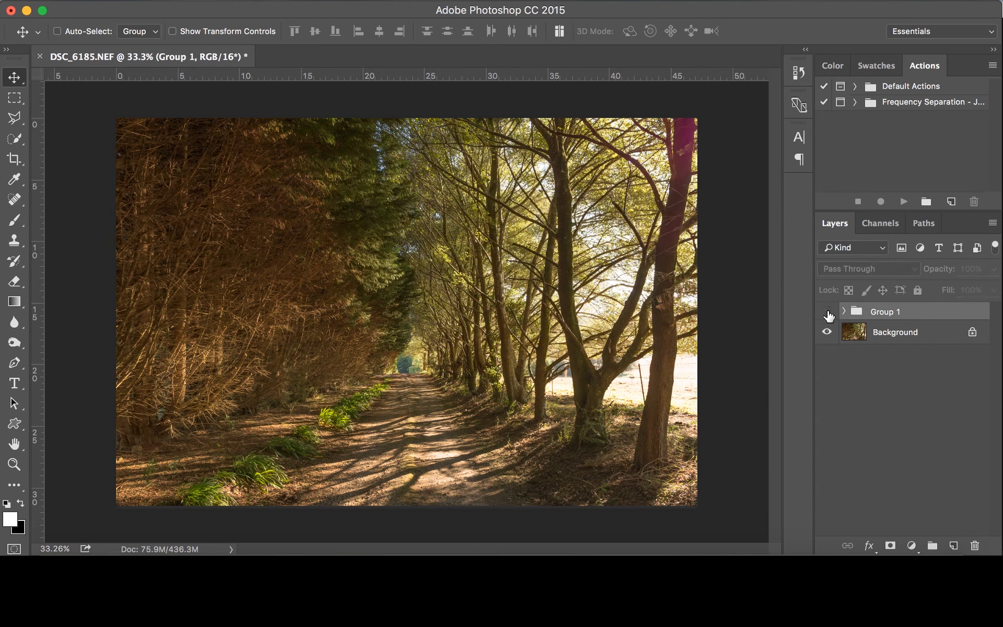
{"action": "left_click", "coordinate": [827, 313]}
{"action": "left_click", "coordinate": [827, 312]}
{"action": "left_click", "coordinate": [827, 312]}
{"action": "left_click", "coordinate": [827, 312]}
{"action": "left_click", "coordinate": [827, 312]}
{"action": "left_click", "coordinate": [827, 312]}
{"action": "left_click", "coordinate": [827, 312]}
{"action": "left_click", "coordinate": [827, 313]}
{"action": "left_click", "coordinate": [827, 312]}
{"action": "left_click", "coordinate": [827, 312]}
{"action": "left_click", "coordinate": [827, 312]}
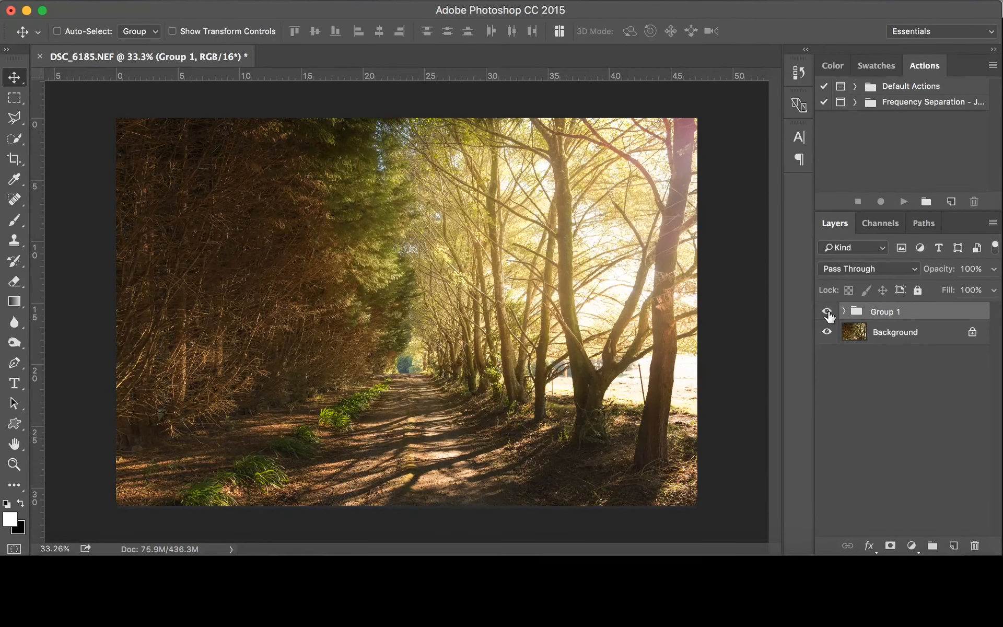
{"action": "left_click", "coordinate": [828, 312]}
{"action": "left_click", "coordinate": [827, 312]}
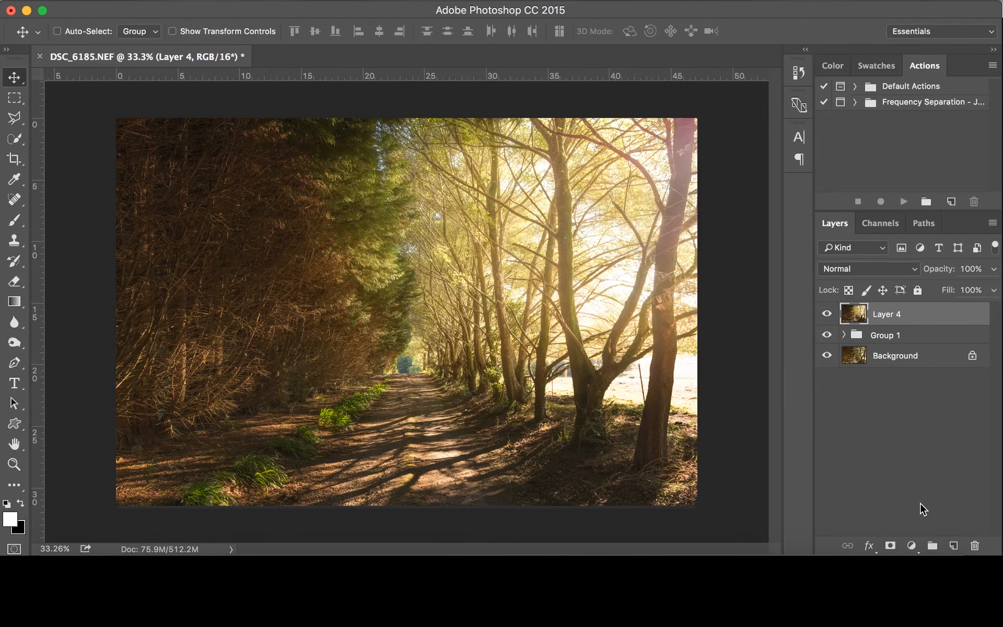
- Sample the green foliage colour and make an inverted Color Range selection of Sampled Colors with increased fuzziness on Layer 4
{"action": "key", "text": "i"}
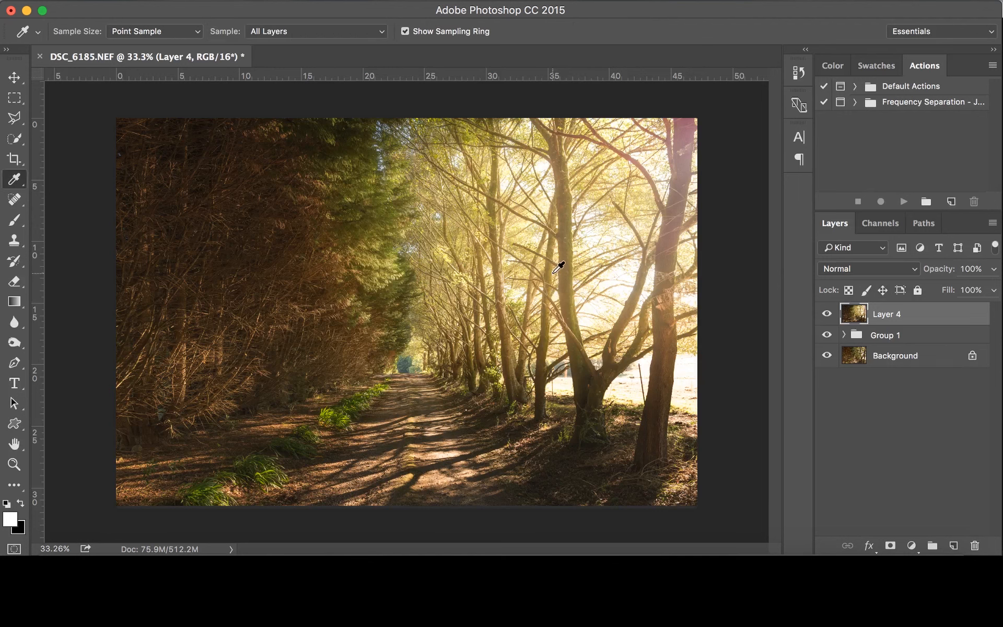
{"action": "mouse_move", "coordinate": [397, 209]}
{"action": "left_mouse_down"}
{"action": "mouse_move", "coordinate": [386, 201]}
{"action": "mouse_move", "coordinate": [391, 224]}
{"action": "mouse_move", "coordinate": [360, 205]}
{"action": "mouse_move", "coordinate": [388, 193]}
{"action": "left_mouse_up"}
{"action": "left_click", "coordinate": [382, 1]}
{"action": "mouse_move", "coordinate": [338, 1]}
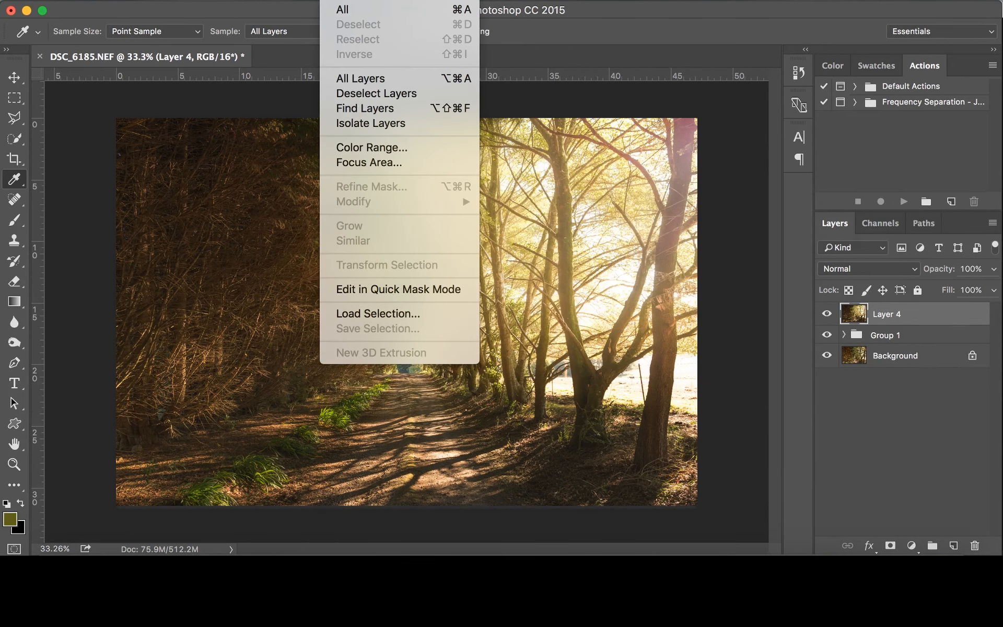
{"action": "mouse_move", "coordinate": [292, 2]}
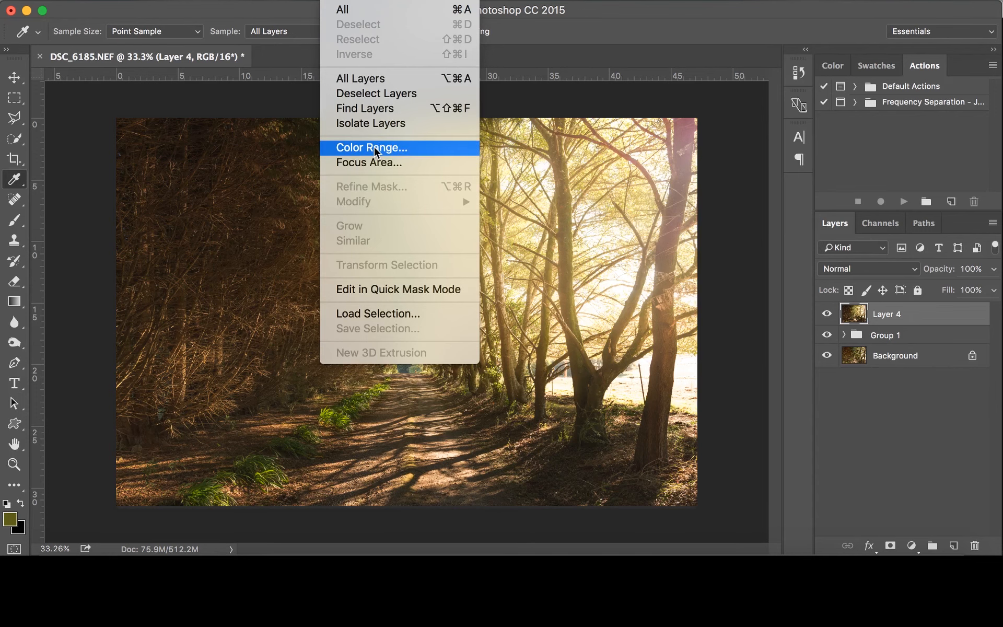
{"action": "left_click", "coordinate": [375, 151]}
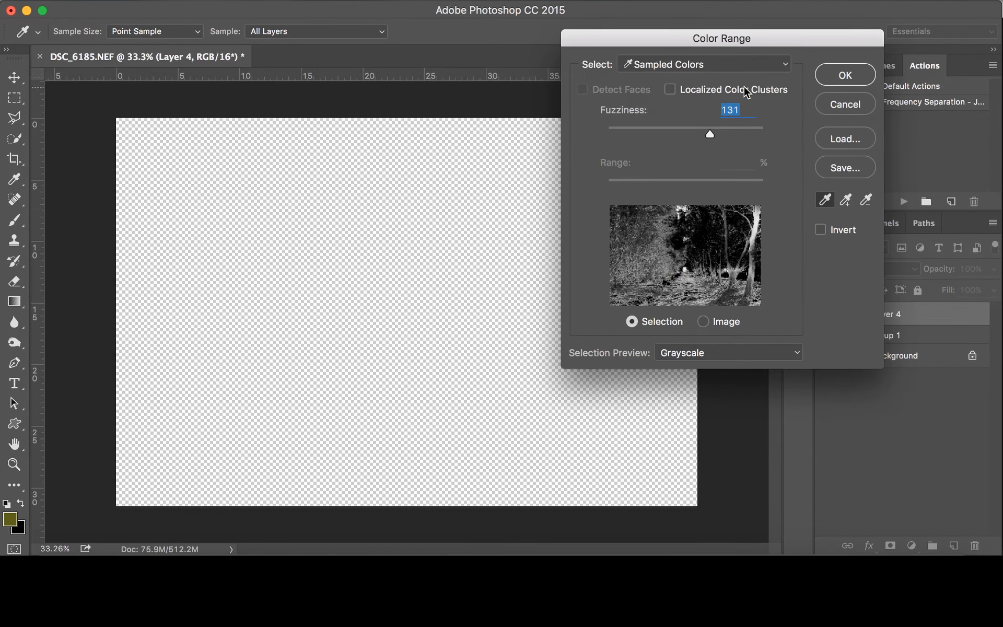
{"action": "left_click_drag", "start_coordinate": [711, 137], "coordinate": [748, 133]}
{"action": "left_click", "coordinate": [820, 229]}
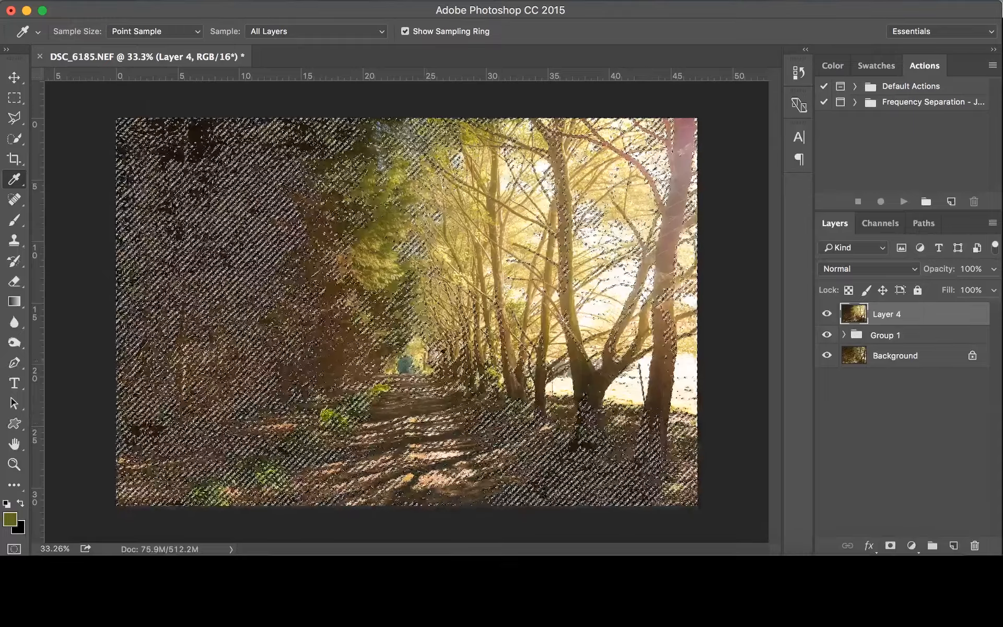
- Add a Curves adjustment masked by the colour selection and slightly raise the midpoint of its Green channel
{"action": "left_click", "coordinate": [911, 545]}
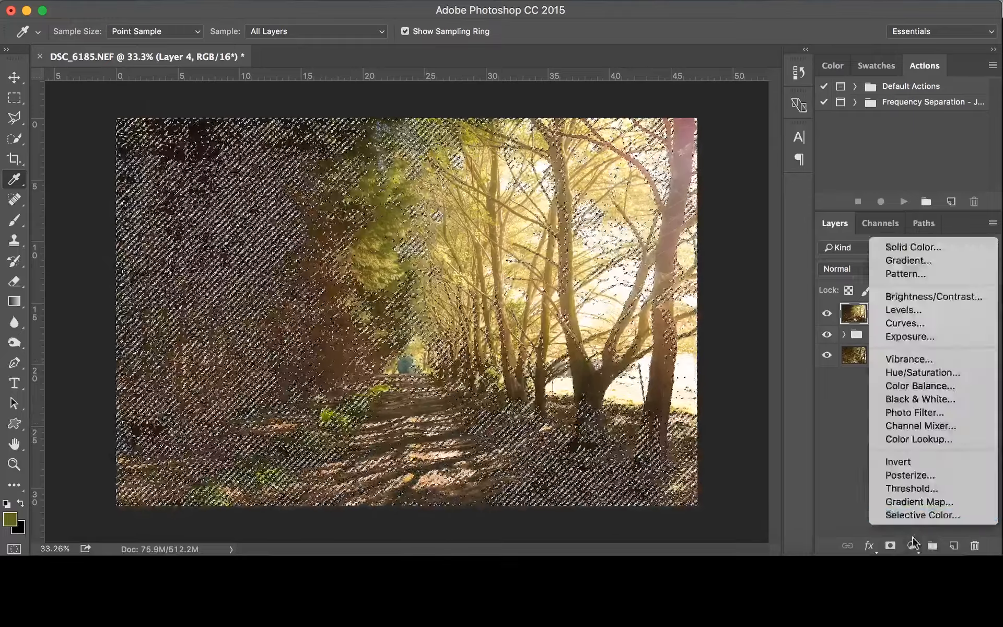
{"action": "left_click", "coordinate": [906, 323]}
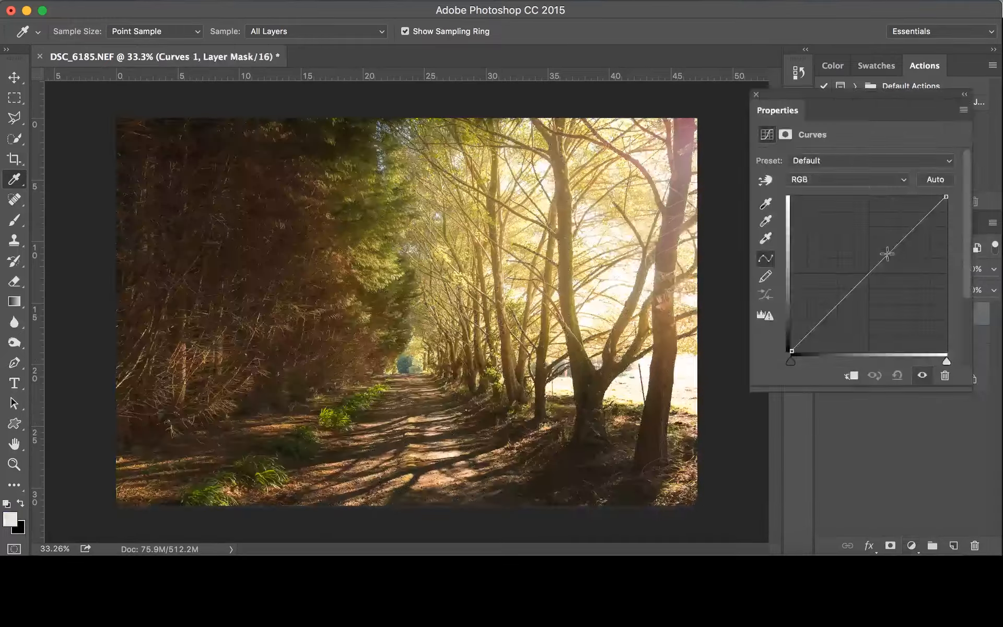
{"action": "left_click", "coordinate": [814, 179]}
{"action": "left_click", "coordinate": [809, 202]}
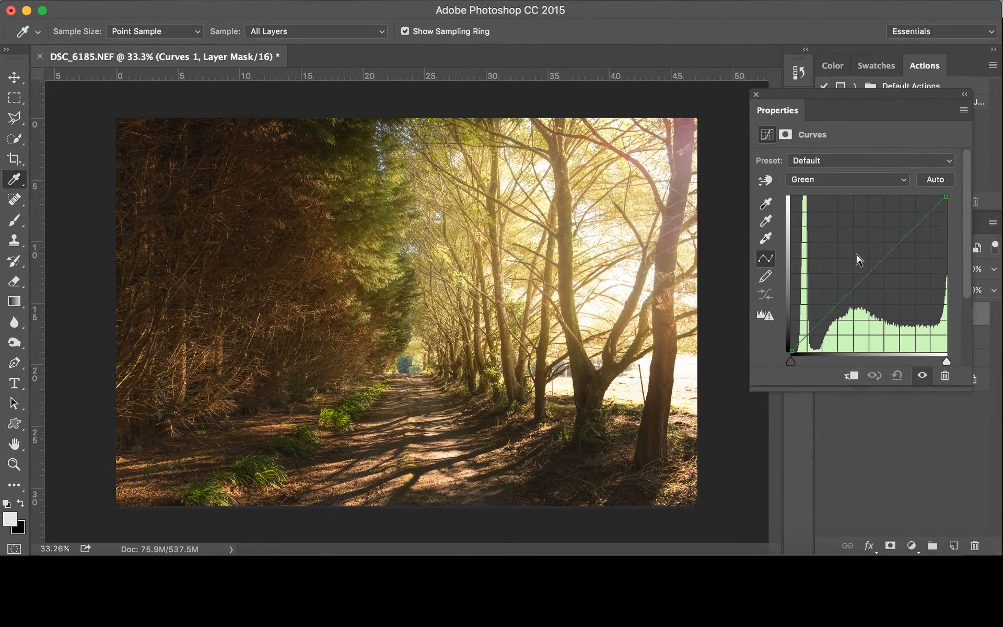
{"action": "mouse_move", "coordinate": [870, 273]}
{"action": "left_mouse_down"}
{"action": "mouse_move", "coordinate": [858, 265]}
{"action": "mouse_move", "coordinate": [865, 270]}
{"action": "left_mouse_up"}
- Slightly lower the midpoint of the Blue channel in the new Curves adjustment
{"action": "left_click", "coordinate": [840, 181]}
{"action": "left_click", "coordinate": [839, 182]}
{"action": "left_click", "coordinate": [840, 183]}
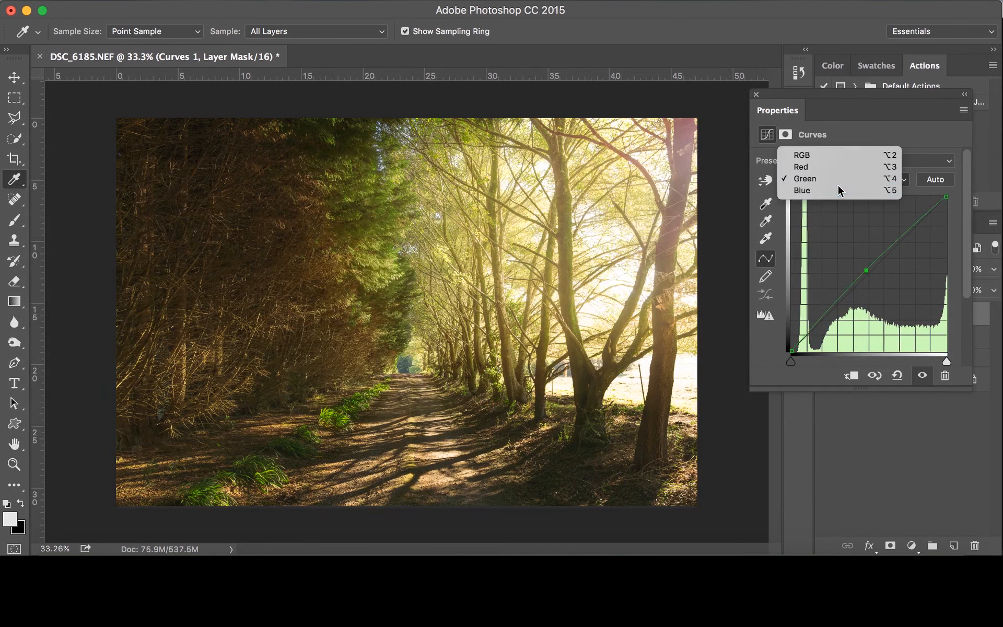
{"action": "left_click", "coordinate": [839, 190]}
{"action": "left_click_drag", "start_coordinate": [869, 273], "coordinate": [874, 277]}
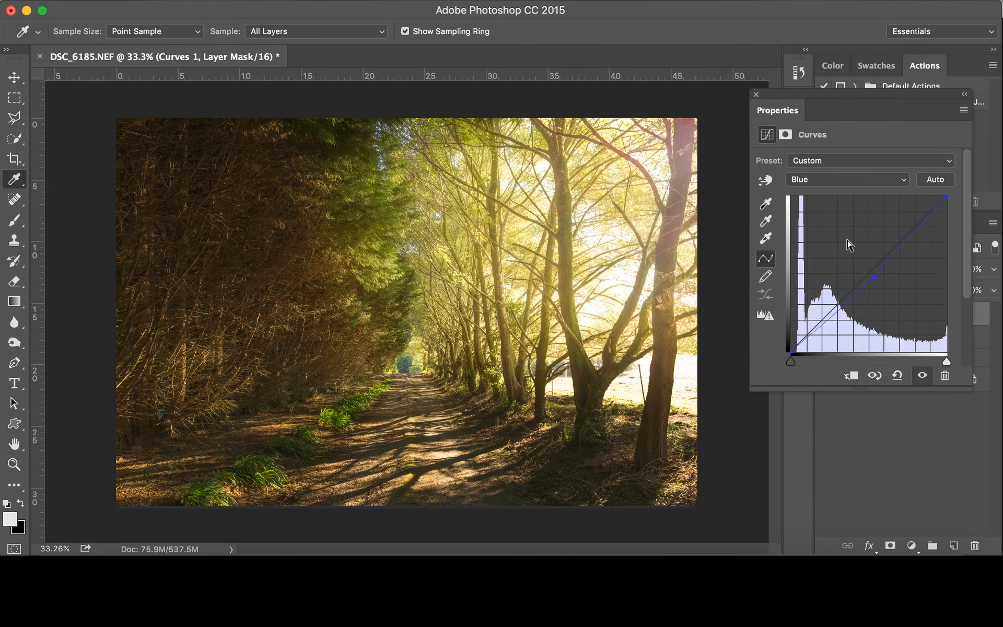
- Slightly lower the midpoint of the Red channel in the Curves adjustment and close its settings
{"action": "left_click", "coordinate": [822, 177]}
{"action": "left_click", "coordinate": [817, 152]}
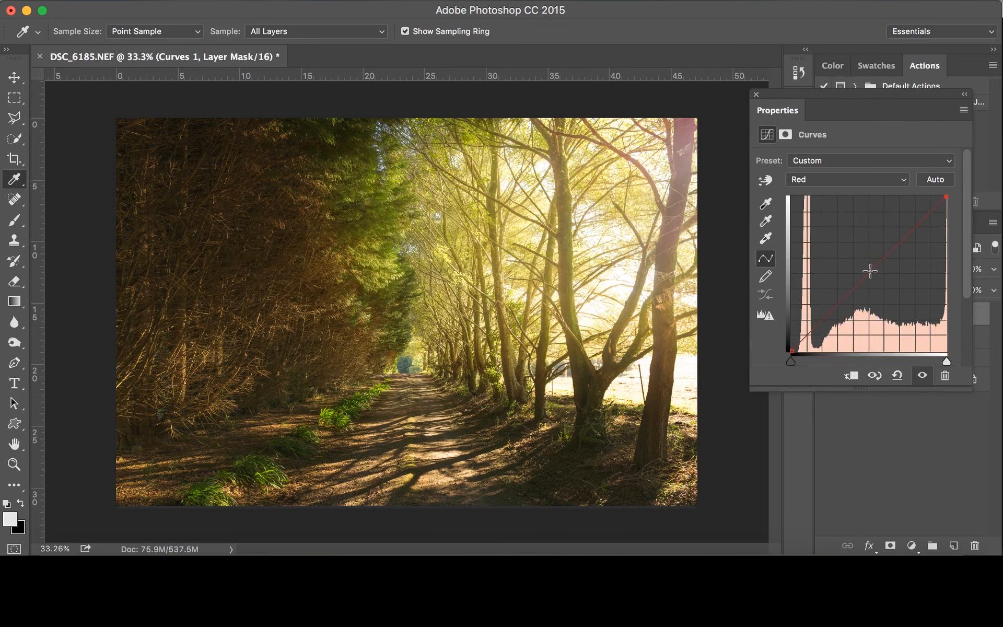
{"action": "left_click", "coordinate": [869, 273]}
{"action": "left_click_drag", "start_coordinate": [869, 274], "coordinate": [864, 276]}
{"action": "left_click", "coordinate": [755, 95]}
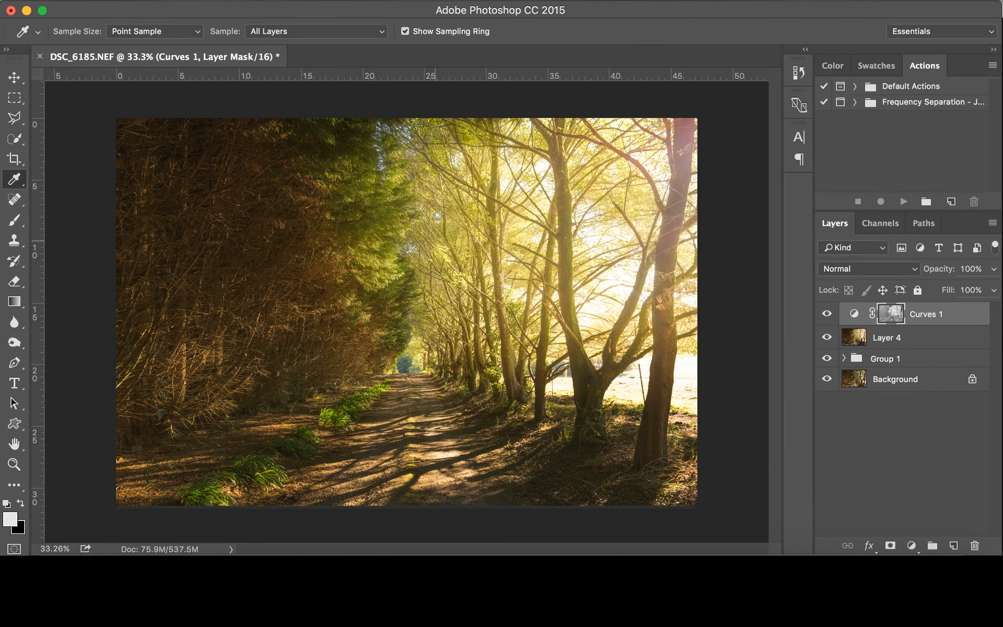
- Paint black with the 1500 brush on the Curves 1 mask over the dark trees on the left and the ground below
{"action": "key", "text": "b"}
{"action": "scroll", "coordinate": [374, 230], "scroll_direction": "down", "scroll_amount": 1}
{"action": "scroll", "coordinate": [374, 230], "scroll_direction": "down", "scroll_amount": 2}
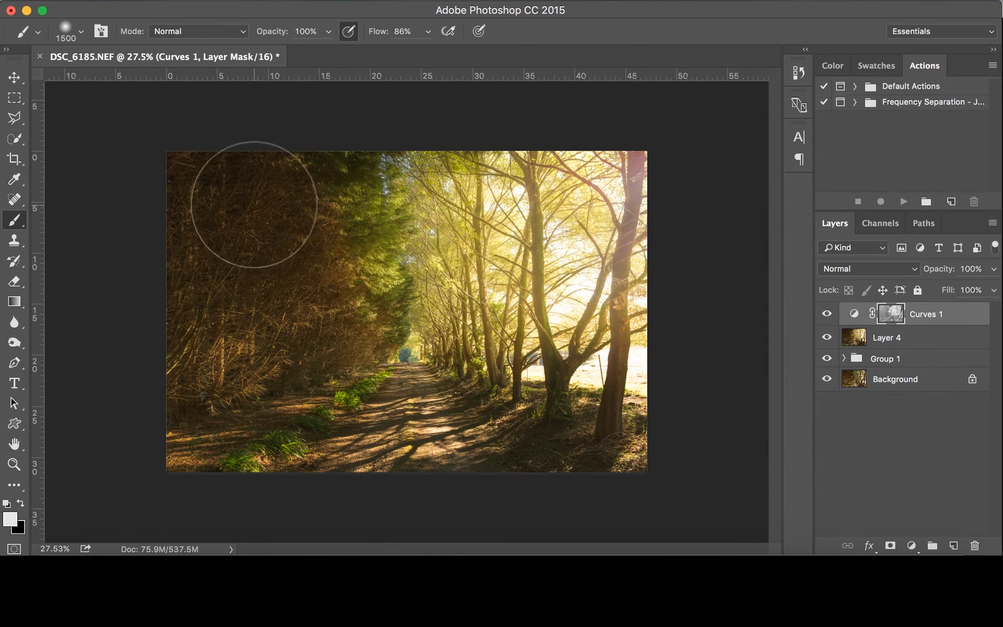
{"action": "key", "text": "x"}
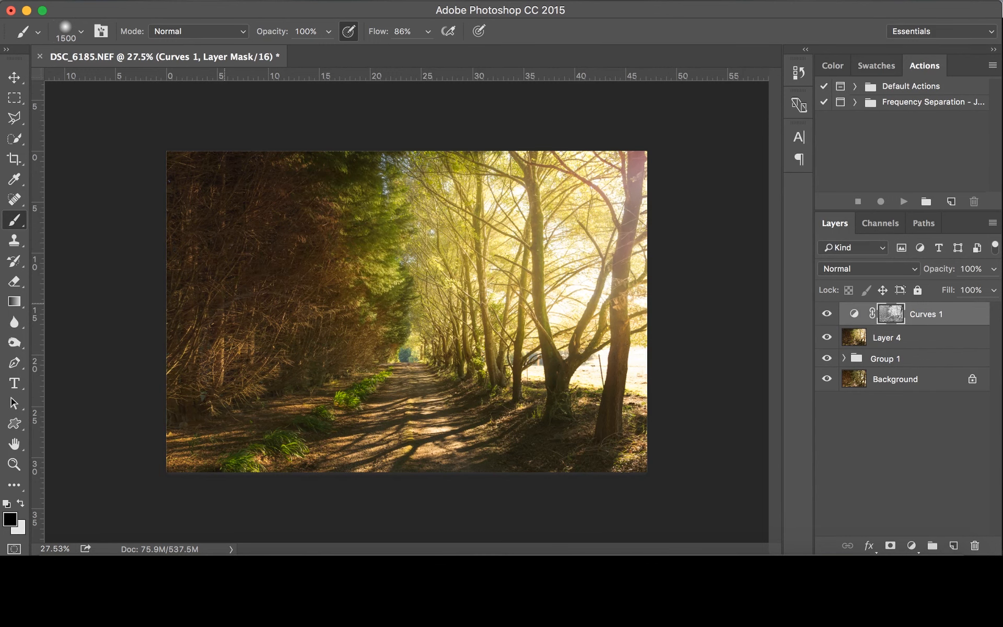
{"action": "left_click_drag", "start_coordinate": [224, 347], "coordinate": [167, 398]}
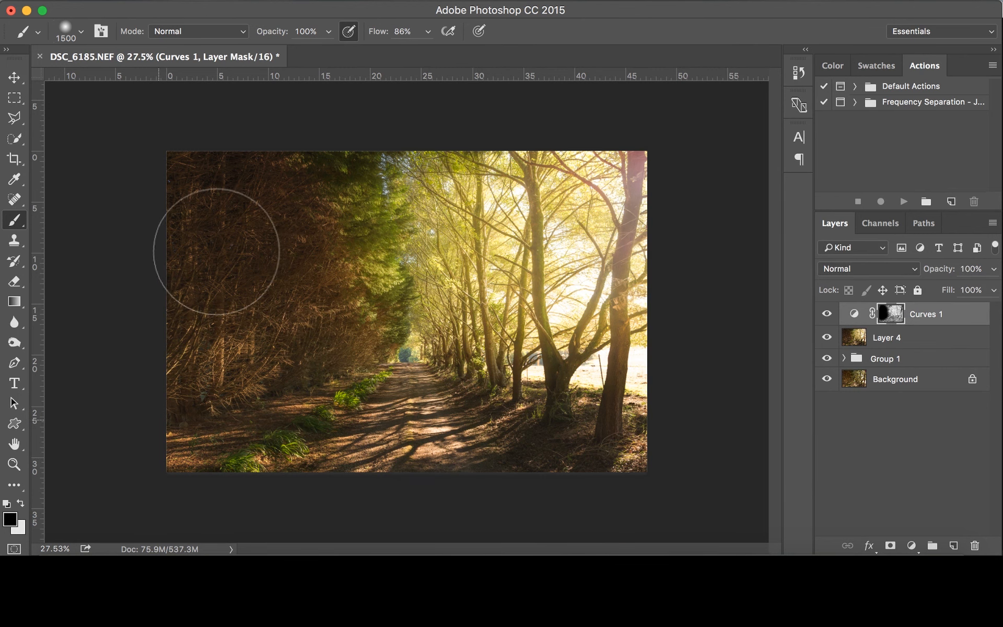
- Toggle the Curves 1 layer's visibility and fit the image in the window to compare the foliage colour with and without it
{"action": "left_click", "coordinate": [824, 315]}
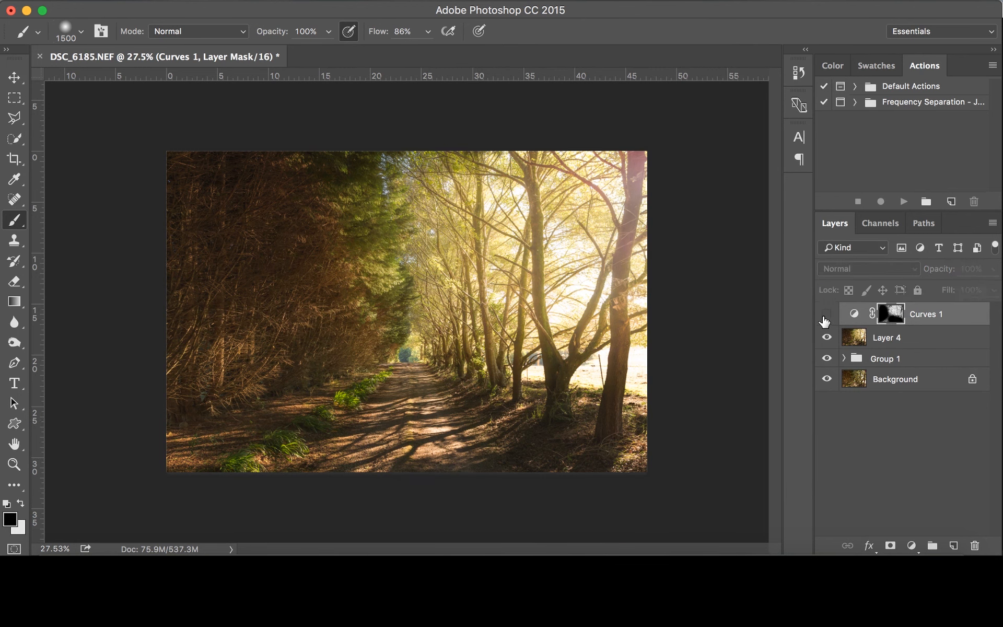
{"action": "left_click", "coordinate": [824, 317]}
{"action": "left_click", "coordinate": [825, 315]}
{"action": "left_click", "coordinate": [825, 315]}
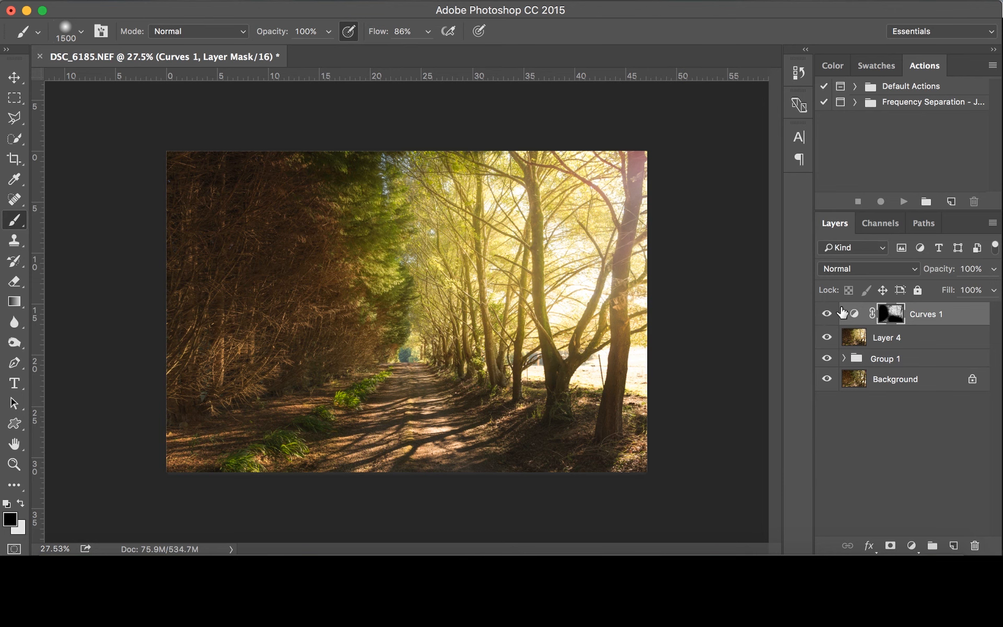
{"action": "key", "text": "super+0"}
{"action": "key", "text": "v"}
{"action": "left_click", "coordinate": [822, 314]}
{"action": "left_click", "coordinate": [822, 315]}
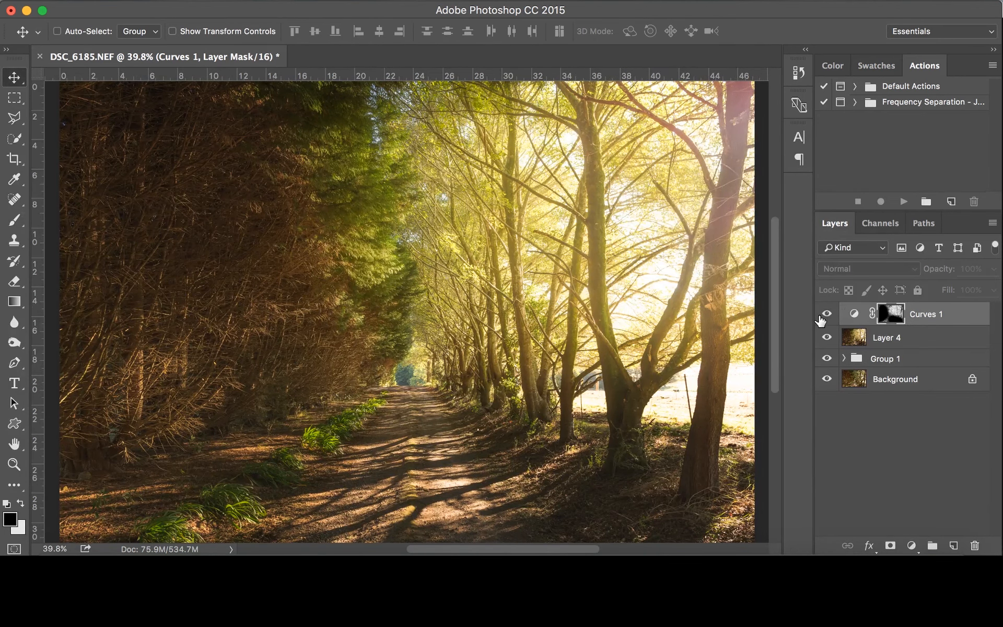
- Compare the image again with the Curves 1 adjustment hidden and shown
{"action": "left_click", "coordinate": [824, 315]}
{"action": "left_click", "coordinate": [824, 316]}
{"action": "left_click", "coordinate": [824, 315]}
{"action": "left_click", "coordinate": [824, 315]}
- Stamp all visible layers into a new merged layer above Curves 1, keeping the Curves 1 opacity at 100%
{"action": "left_click", "coordinate": [929, 313]}
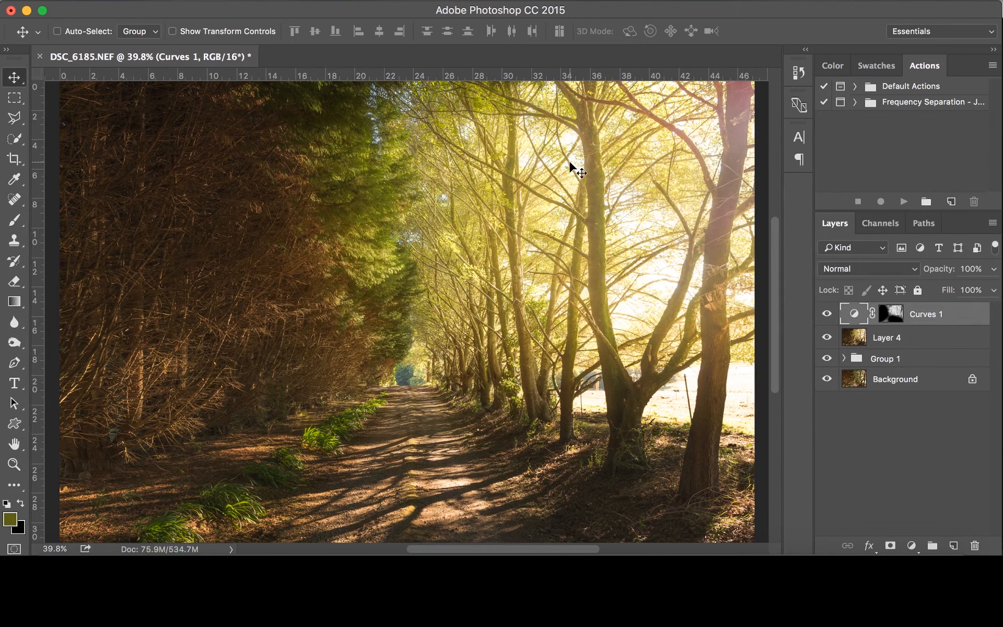
{"action": "left_click_drag", "start_coordinate": [944, 270], "coordinate": [998, 284]}
{"action": "key", "text": "super+alt+shift+e"}
{"action": "scroll", "coordinate": [459, 269], "scroll_direction": "down", "scroll_amount": 3}
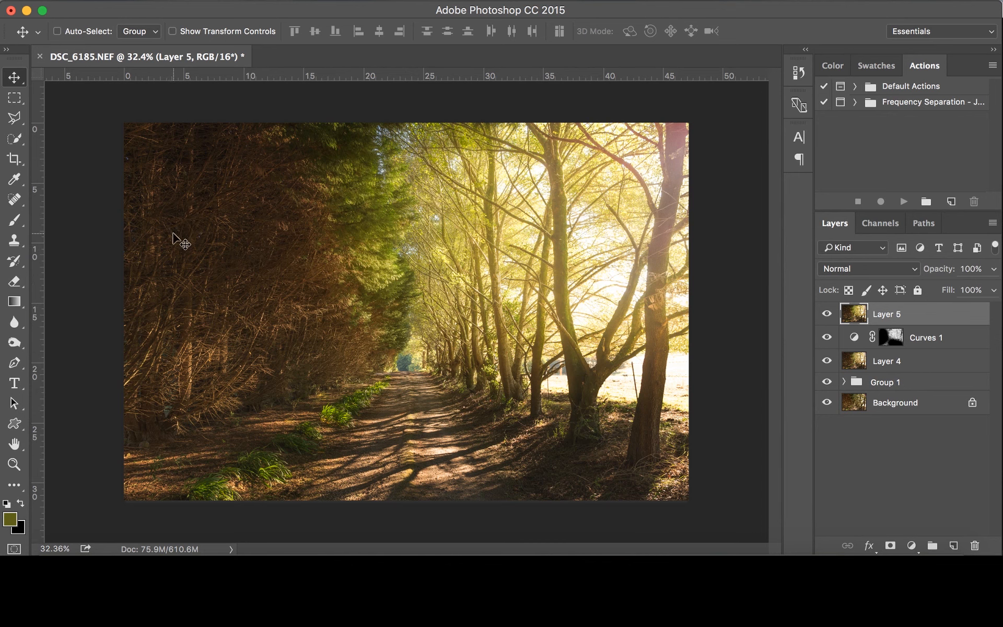
- Open the merged layer in the Camera Raw filter
{"action": "left_click", "coordinate": [447, 1]}
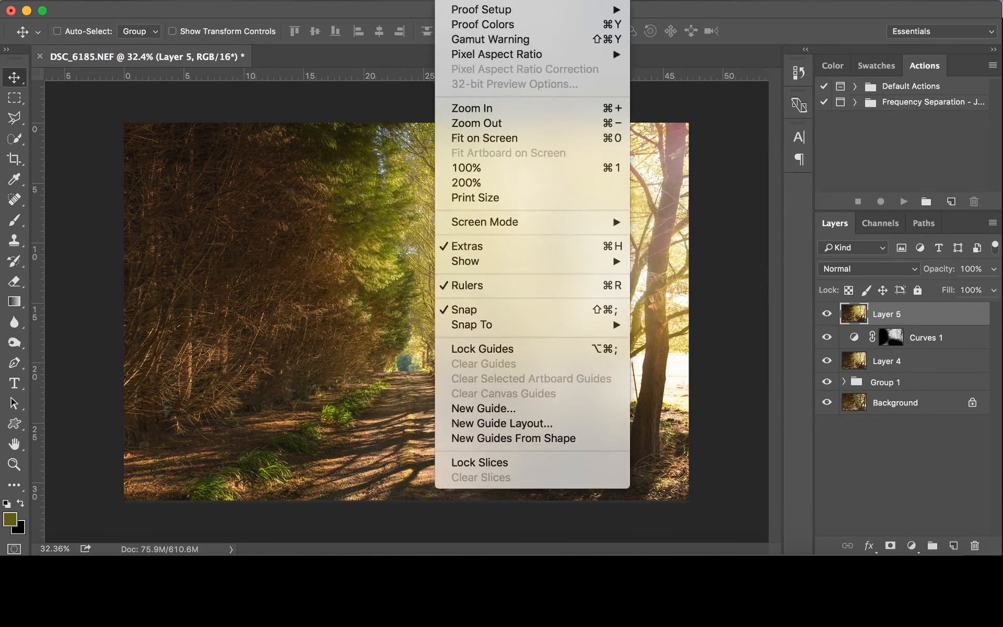
{"action": "mouse_move", "coordinate": [381, 1]}
{"action": "left_click", "coordinate": [416, 88]}
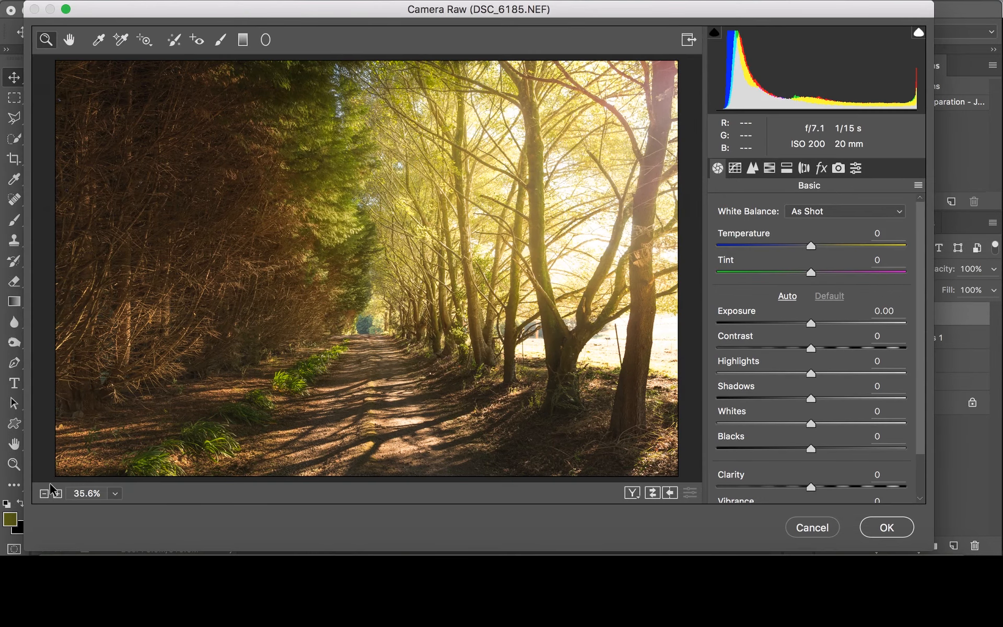
{"action": "left_click", "coordinate": [44, 494]}
{"action": "left_click", "coordinate": [44, 494]}
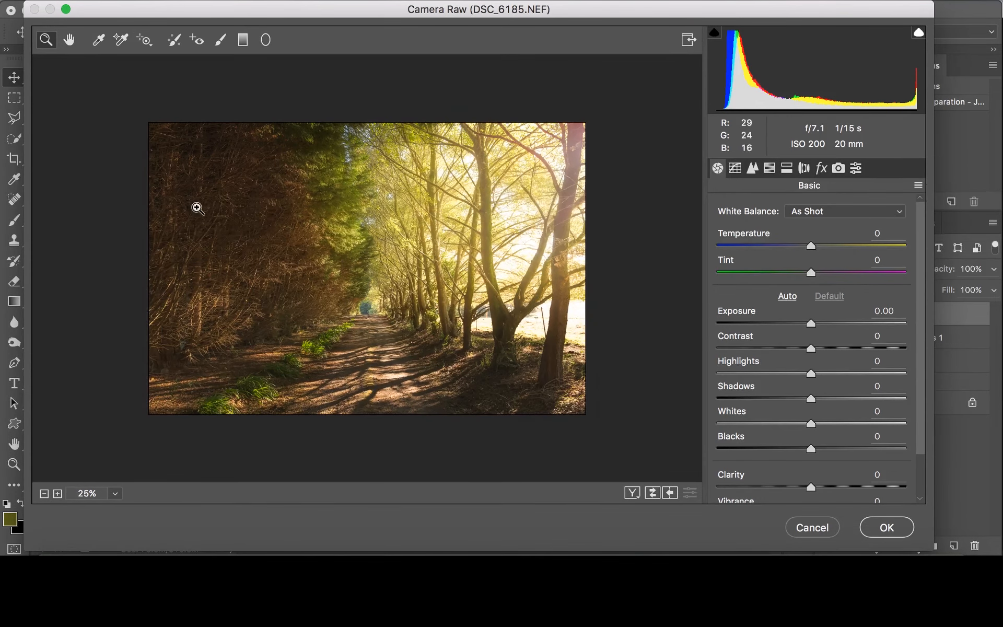
- Set up a new Graduated Filter with Exposure at -2.25 and all other adjustments at 0
{"action": "left_click", "coordinate": [244, 40]}
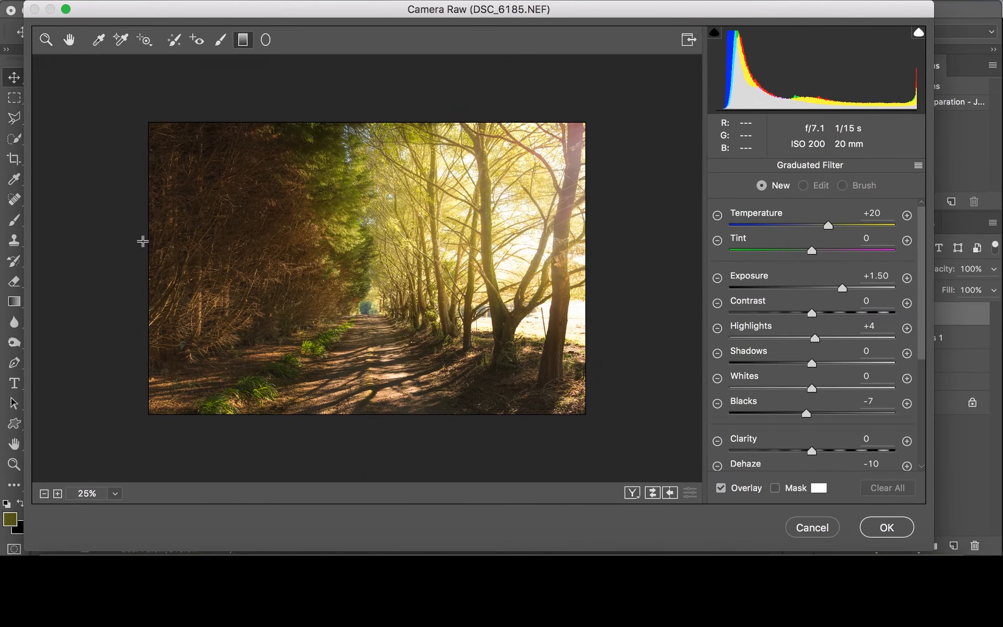
{"action": "left_click", "coordinate": [718, 278]}
{"action": "left_click_drag", "start_coordinate": [787, 298], "coordinate": [739, 287]}
{"action": "left_click", "coordinate": [719, 278]}
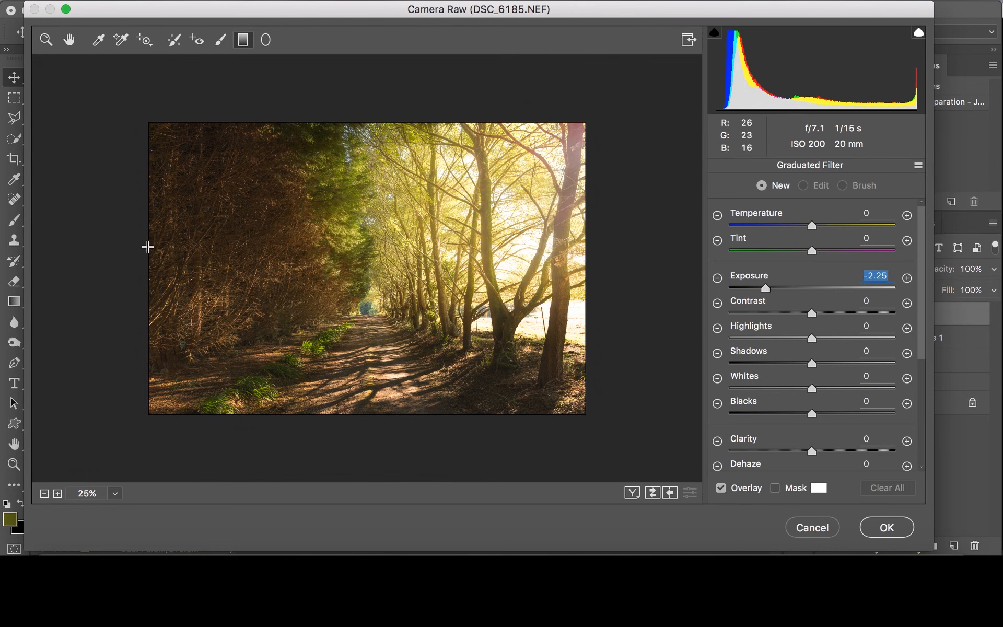
- Place the graduated filter horizontally from beyond the photo's left edge to right of its centre, and set its Blacks to +6
{"action": "left_click", "coordinate": [71, 240]}
{"action": "left_click_drag", "start_coordinate": [73, 240], "coordinate": [449, 219]}
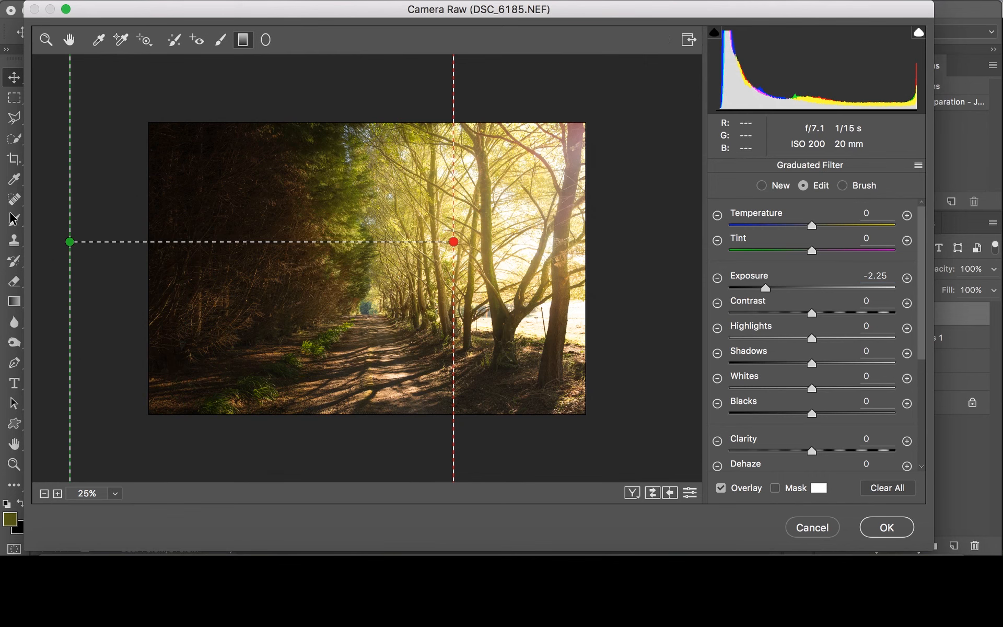
{"action": "left_click_drag", "start_coordinate": [69, 241], "coordinate": [30, 242]}
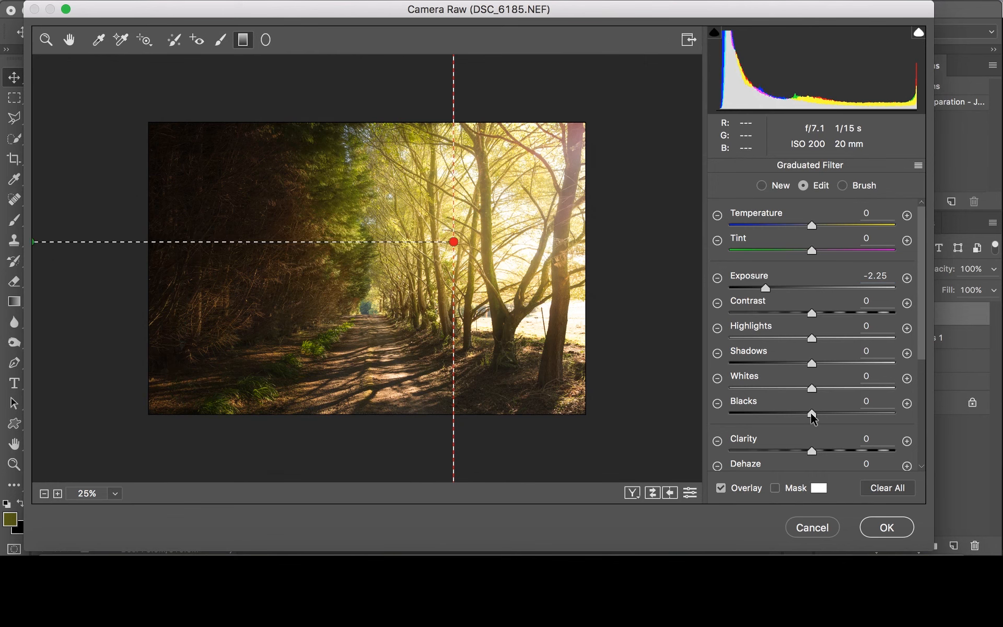
{"action": "left_click_drag", "start_coordinate": [811, 413], "coordinate": [815, 412]}
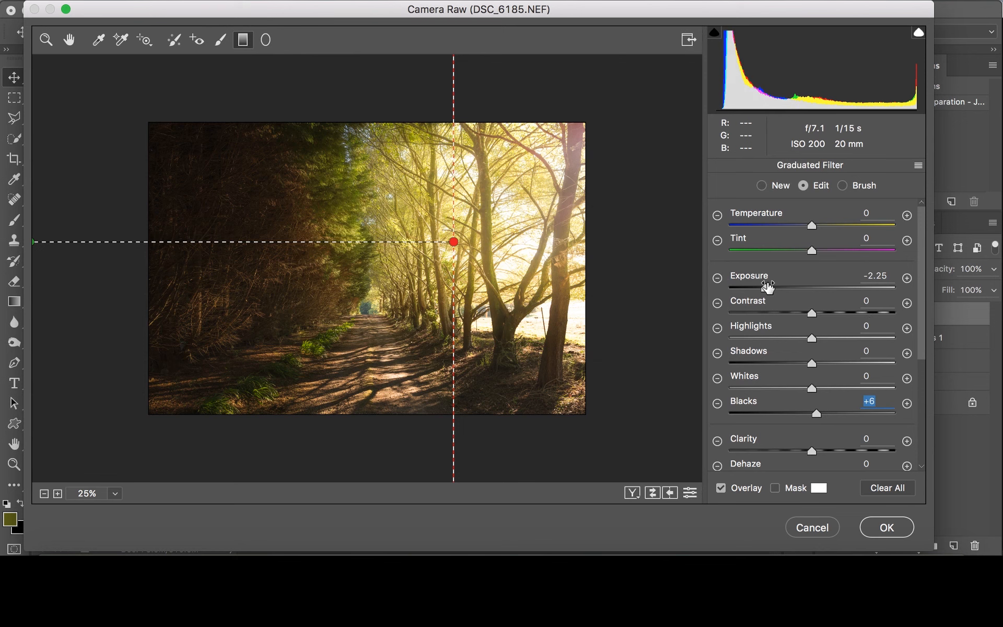
- Erase some of the graduated darkening over the lower-left branches with a brush of size 15, feather 100 and flow 8
{"action": "left_click", "coordinate": [114, 494]}
{"action": "left_click", "coordinate": [156, 512]}
{"action": "key", "text": "shift+k"}
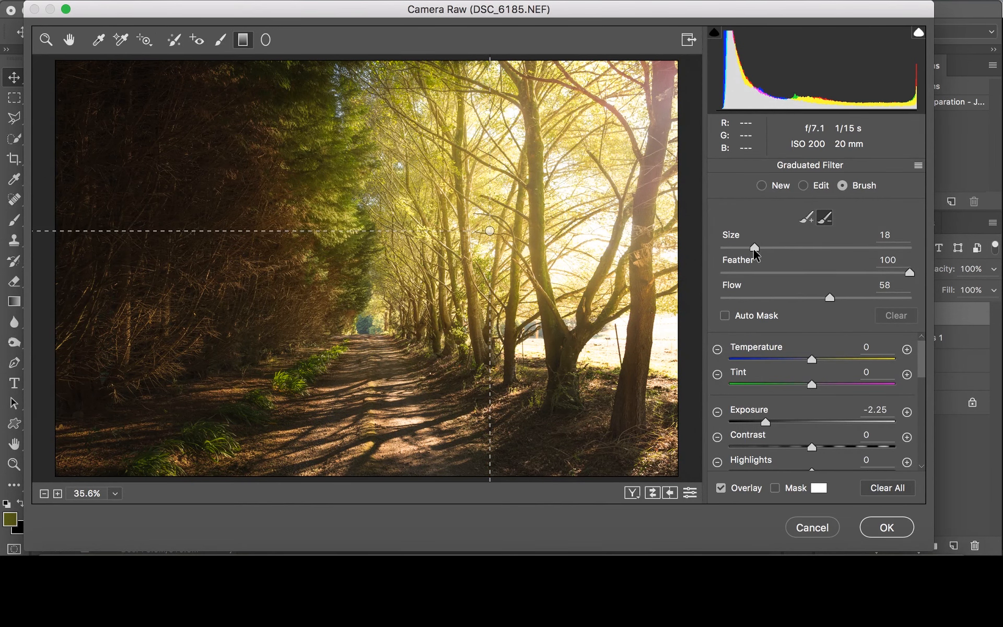
{"action": "left_click_drag", "start_coordinate": [811, 297], "coordinate": [764, 299]}
{"action": "mouse_move", "coordinate": [128, 318]}
{"action": "left_mouse_down"}
{"action": "mouse_move", "coordinate": [156, 300]}
{"action": "mouse_move", "coordinate": [304, 292]}
{"action": "mouse_move", "coordinate": [353, 269]}
{"action": "mouse_move", "coordinate": [321, 303]}
{"action": "left_mouse_up"}
{"action": "key", "text": "super+z"}
{"action": "left_click", "coordinate": [748, 247]}
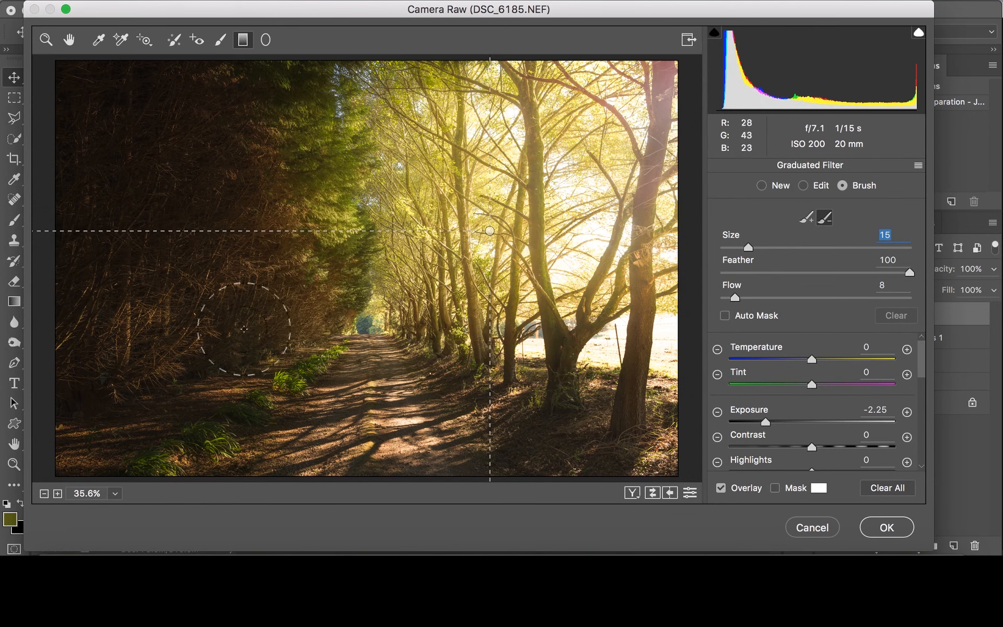
{"action": "mouse_move", "coordinate": [122, 325]}
{"action": "left_mouse_down"}
{"action": "mouse_move", "coordinate": [329, 277]}
{"action": "mouse_move", "coordinate": [151, 340]}
{"action": "mouse_move", "coordinate": [121, 300]}
{"action": "mouse_move", "coordinate": [216, 292]}
{"action": "mouse_move", "coordinate": [191, 290]}
{"action": "mouse_move", "coordinate": [139, 318]}
{"action": "mouse_move", "coordinate": [135, 302]}
{"action": "mouse_move", "coordinate": [164, 349]}
{"action": "mouse_move", "coordinate": [157, 358]}
{"action": "mouse_move", "coordinate": [221, 282]}
{"action": "mouse_move", "coordinate": [349, 291]}
{"action": "mouse_move", "coordinate": [356, 284]}
{"action": "mouse_move", "coordinate": [170, 283]}
{"action": "mouse_move", "coordinate": [160, 294]}
{"action": "mouse_move", "coordinate": [206, 97]}
{"action": "mouse_move", "coordinate": [227, 85]}
{"action": "mouse_move", "coordinate": [268, 149]}
{"action": "mouse_move", "coordinate": [332, 107]}
{"action": "mouse_move", "coordinate": [352, 144]}
{"action": "mouse_move", "coordinate": [359, 211]}
{"action": "mouse_move", "coordinate": [352, 203]}
{"action": "mouse_move", "coordinate": [326, 244]}
{"action": "mouse_move", "coordinate": [327, 271]}
{"action": "mouse_move", "coordinate": [351, 293]}
{"action": "mouse_move", "coordinate": [341, 390]}
{"action": "mouse_move", "coordinate": [328, 394]}
{"action": "mouse_move", "coordinate": [323, 377]}
{"action": "mouse_move", "coordinate": [174, 450]}
{"action": "mouse_move", "coordinate": [325, 389]}
{"action": "mouse_move", "coordinate": [288, 433]}
{"action": "mouse_move", "coordinate": [308, 423]}
{"action": "mouse_move", "coordinate": [146, 274]}
{"action": "left_mouse_up"}
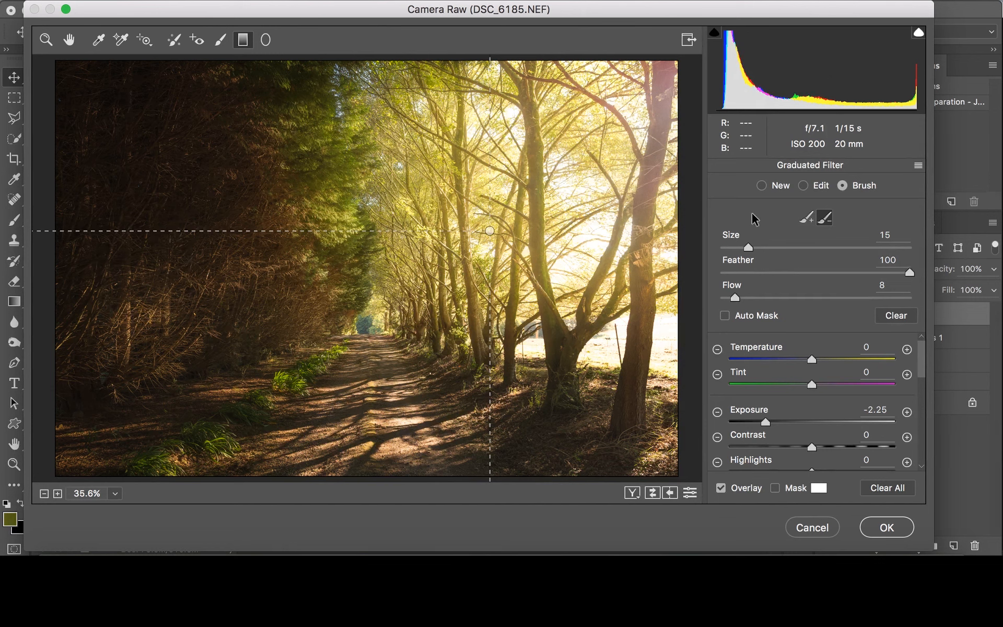
- Compare the photo before and after the graduated filter and apply the Camera Raw edits
{"action": "key", "text": "z"}
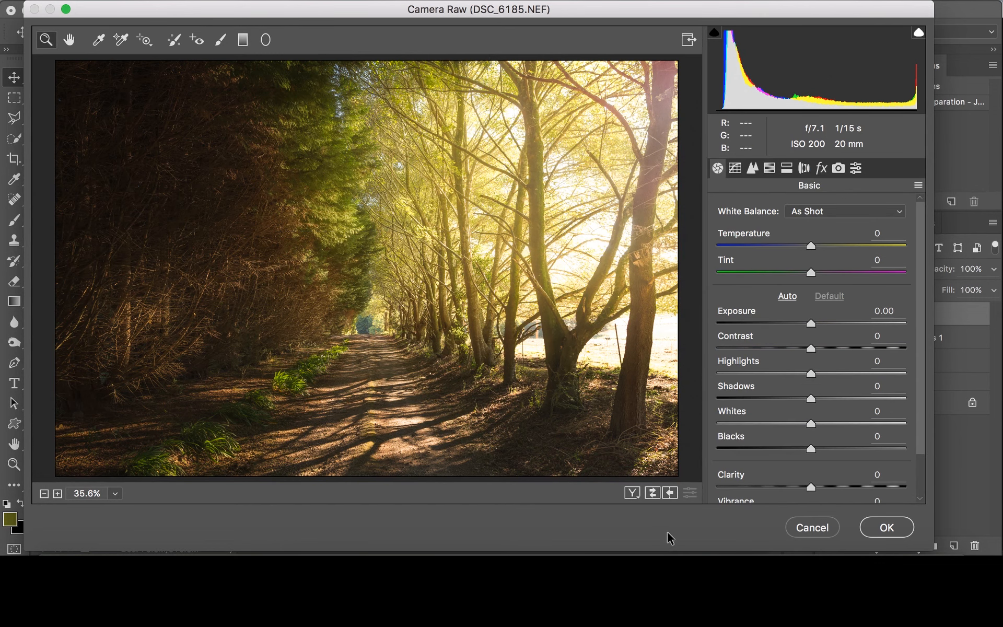
{"action": "left_click", "coordinate": [651, 493]}
{"action": "left_click", "coordinate": [653, 493]}
{"action": "left_click", "coordinate": [651, 494]}
{"action": "left_click", "coordinate": [651, 494]}
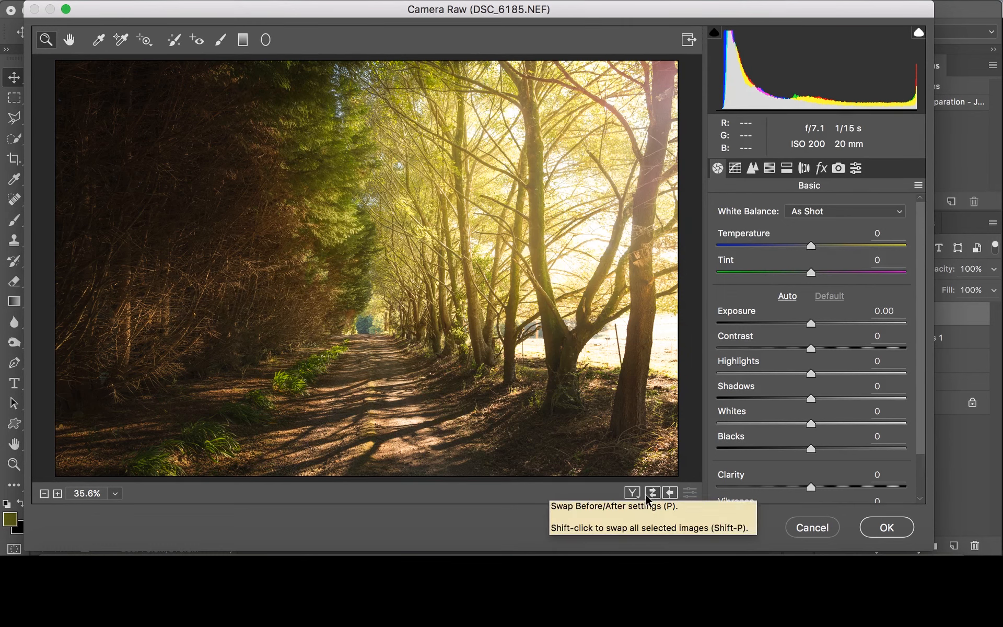
{"action": "left_click", "coordinate": [886, 528]}
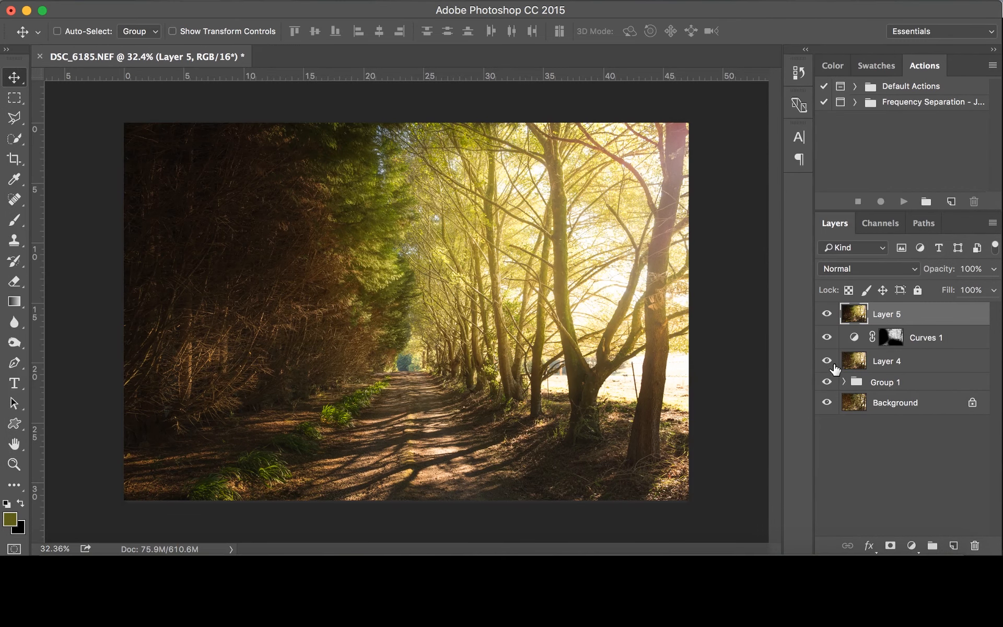
- Group all layers above the Background and toggle the group's visibility to compare the edit with the original photo
{"action": "left_click", "coordinate": [904, 383], "text": "shift"}
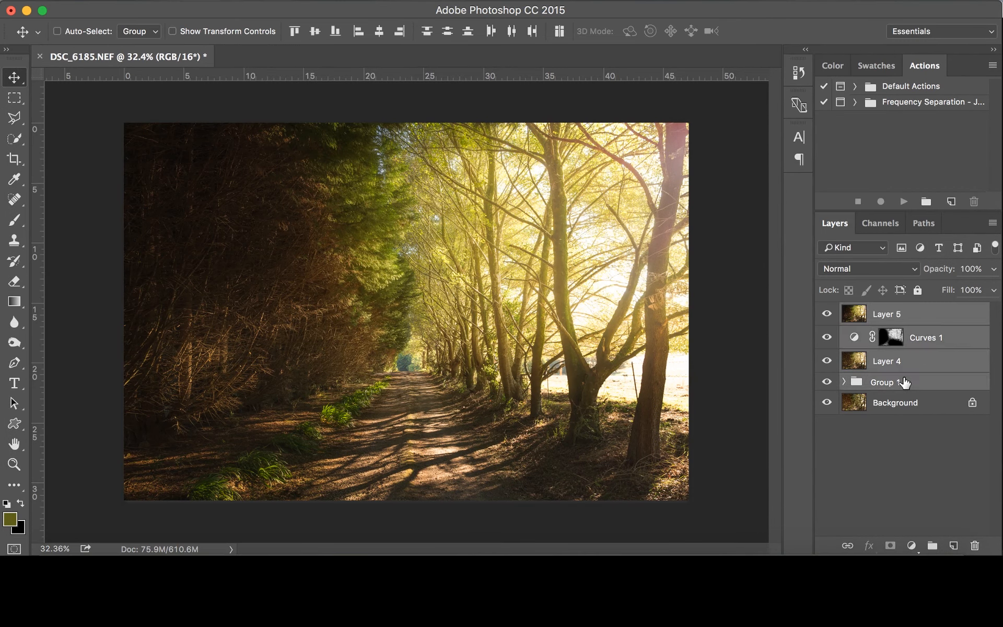
{"action": "key", "text": "super+g"}
{"action": "left_click", "coordinate": [826, 312]}
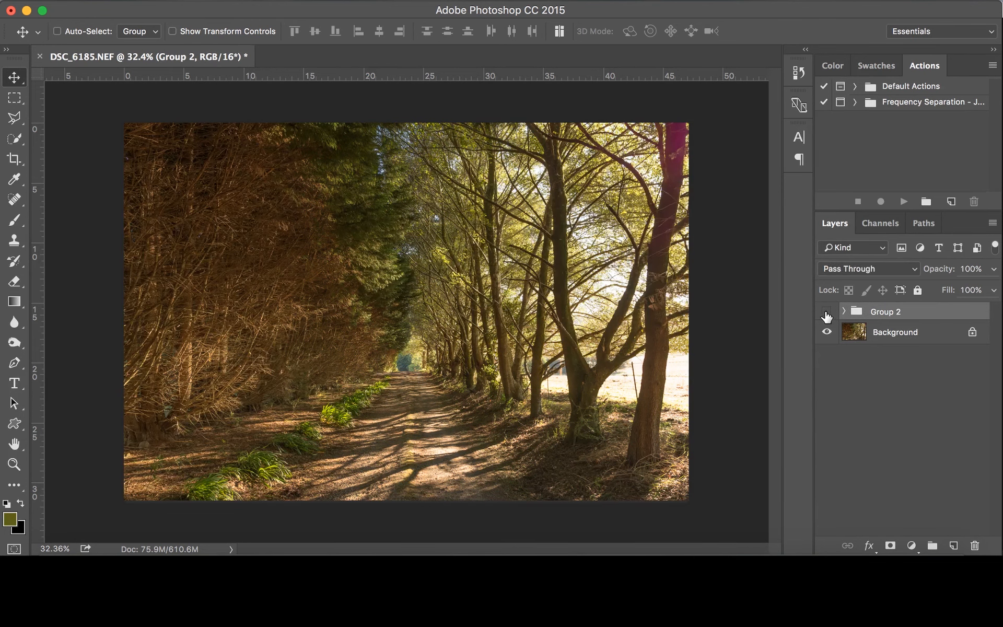
{"action": "left_click", "coordinate": [826, 312]}
{"action": "left_click", "coordinate": [826, 312]}
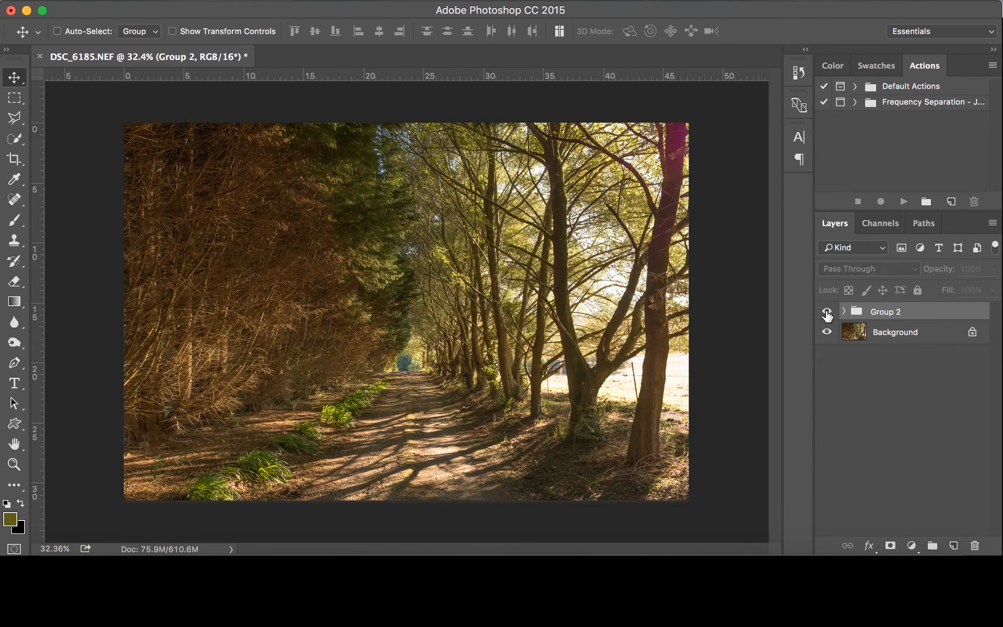
{"action": "left_click", "coordinate": [826, 311]}
- Stamp the visible image into a new merged layer above the group
{"action": "scroll", "coordinate": [533, 235], "scroll_direction": "down", "scroll_amount": 2}
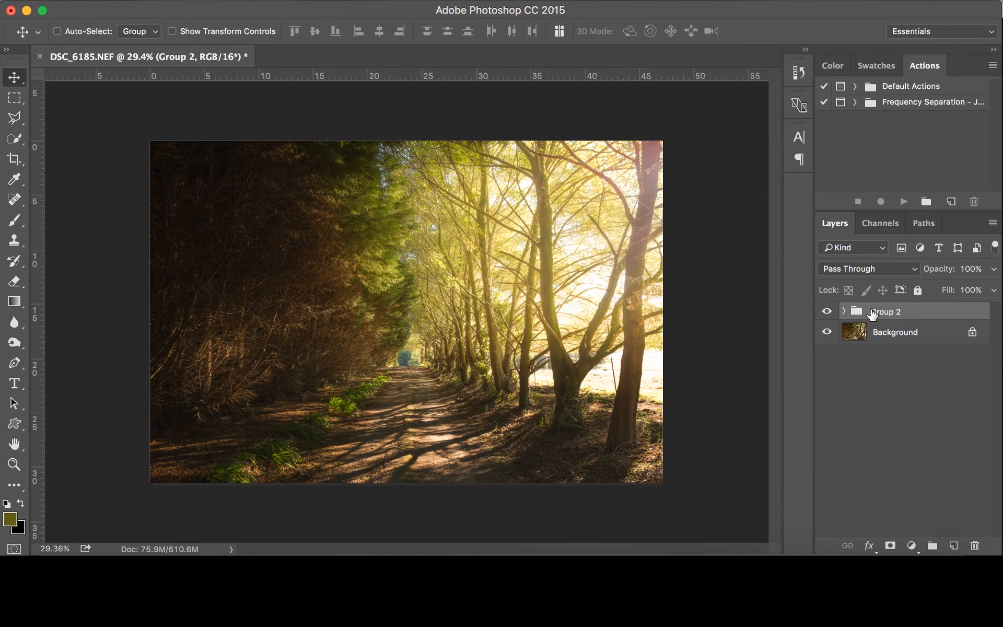
{"action": "scroll", "coordinate": [385, 230], "scroll_direction": "up", "scroll_amount": 5}
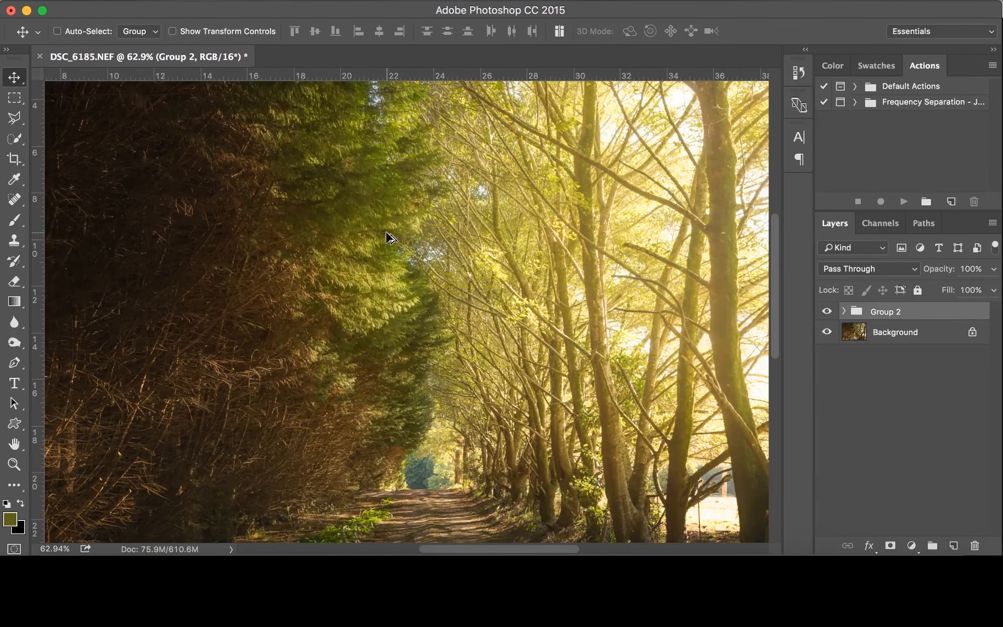
{"action": "scroll", "coordinate": [387, 236], "scroll_direction": "up", "scroll_amount": 1}
{"action": "scroll", "coordinate": [419, 250], "scroll_direction": "down", "scroll_amount": 2}
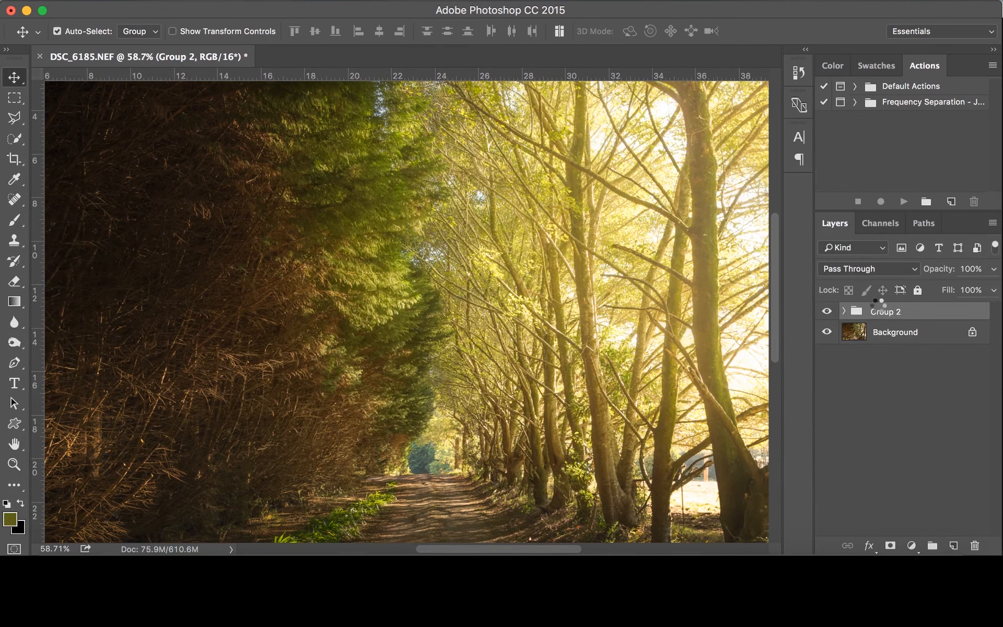
{"action": "key", "text": "super+alt+shift+e"}
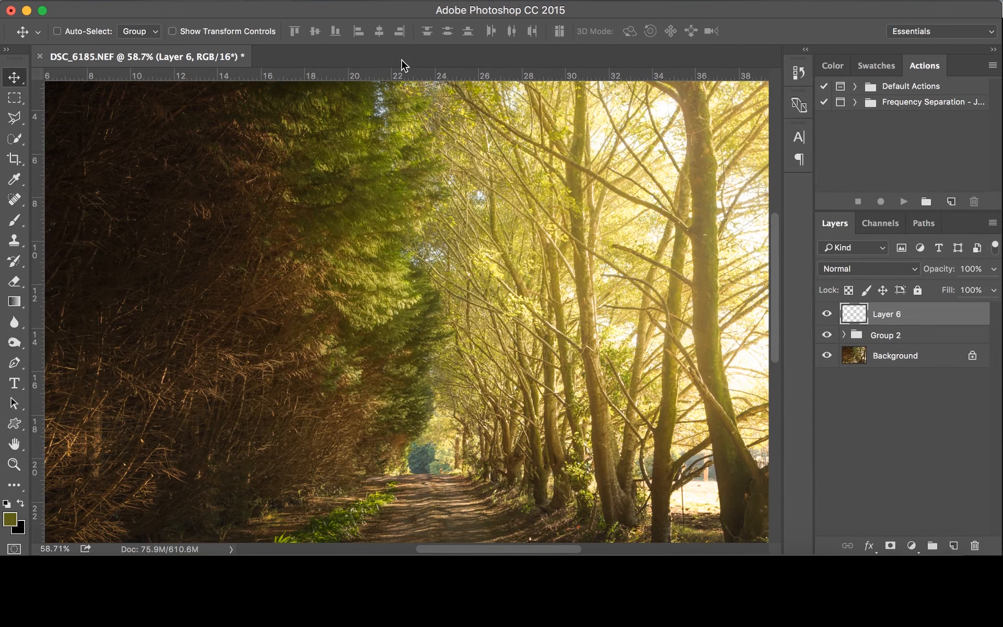
- Apply a Gaussian Blur with a radius of 4.6 pixels to Layer 6
{"action": "left_click", "coordinate": [392, 1]}
{"action": "mouse_move", "coordinate": [427, 167]}
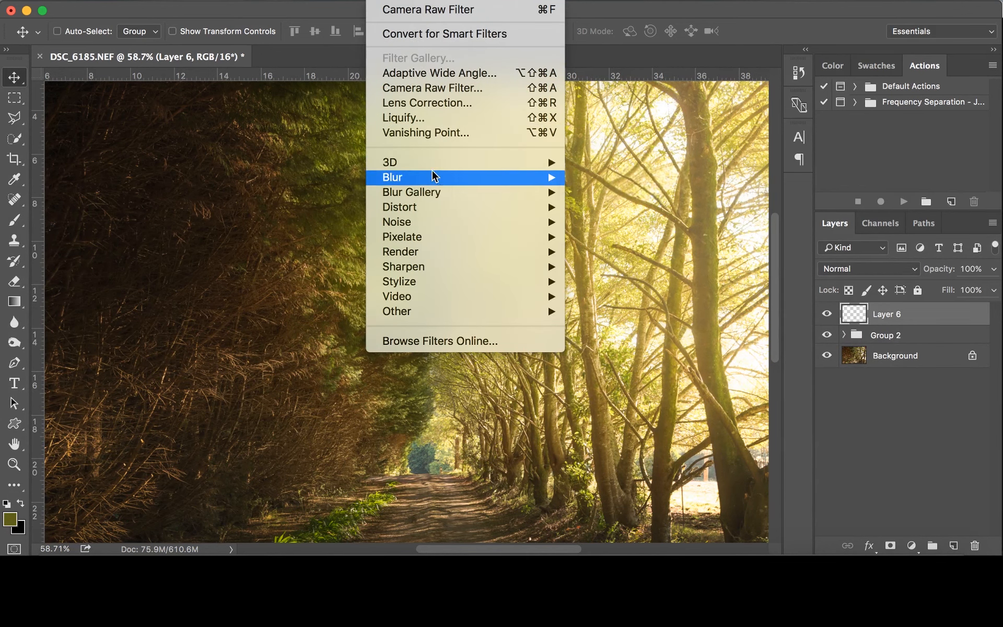
{"action": "left_click", "coordinate": [634, 238]}
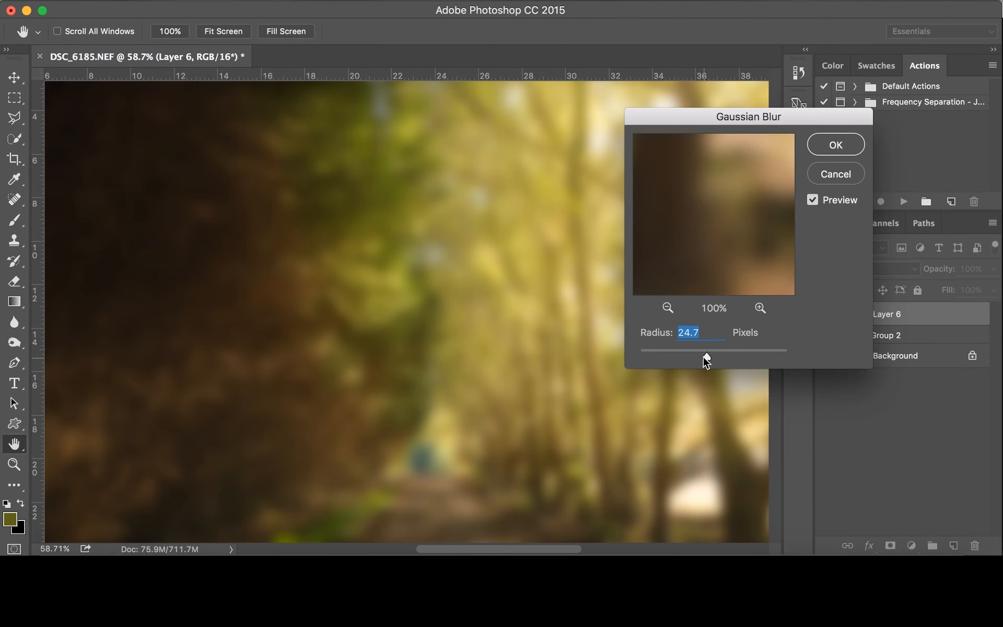
{"action": "left_click_drag", "start_coordinate": [705, 356], "coordinate": [687, 358]}
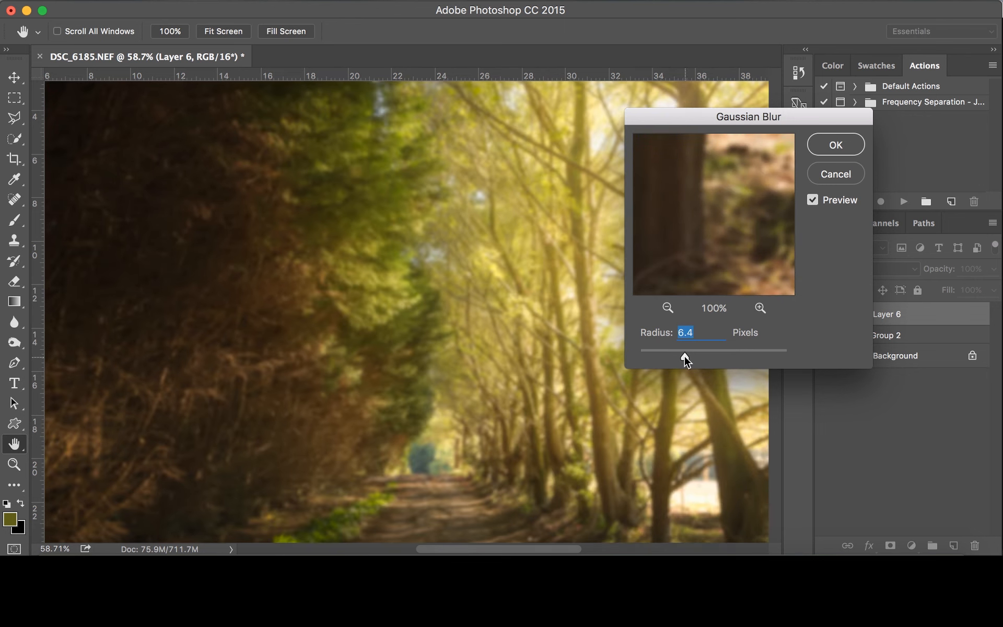
{"action": "left_click_drag", "start_coordinate": [679, 359], "coordinate": [676, 356]}
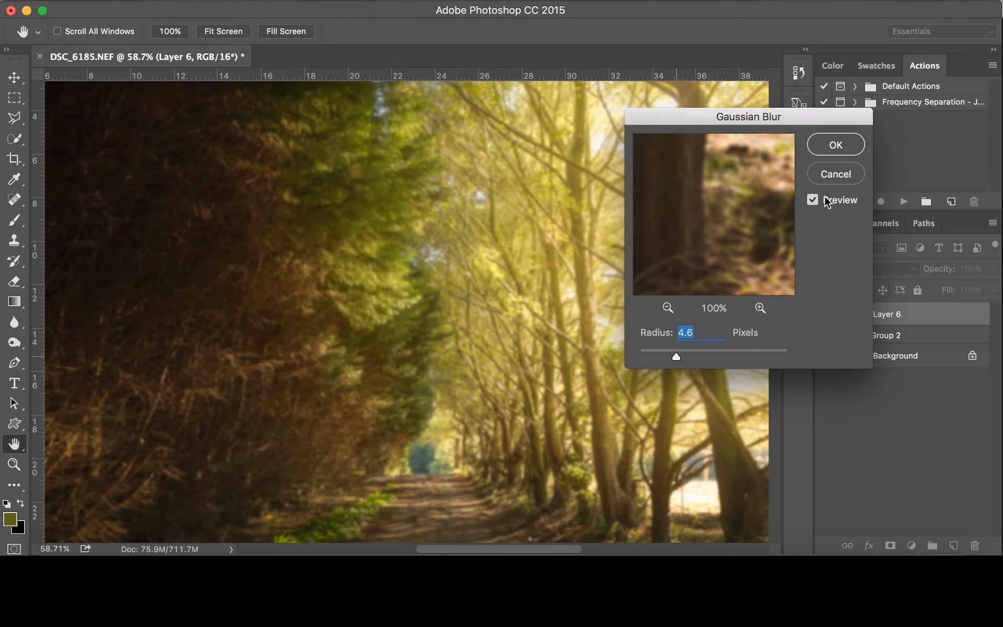
{"action": "left_click", "coordinate": [836, 144]}
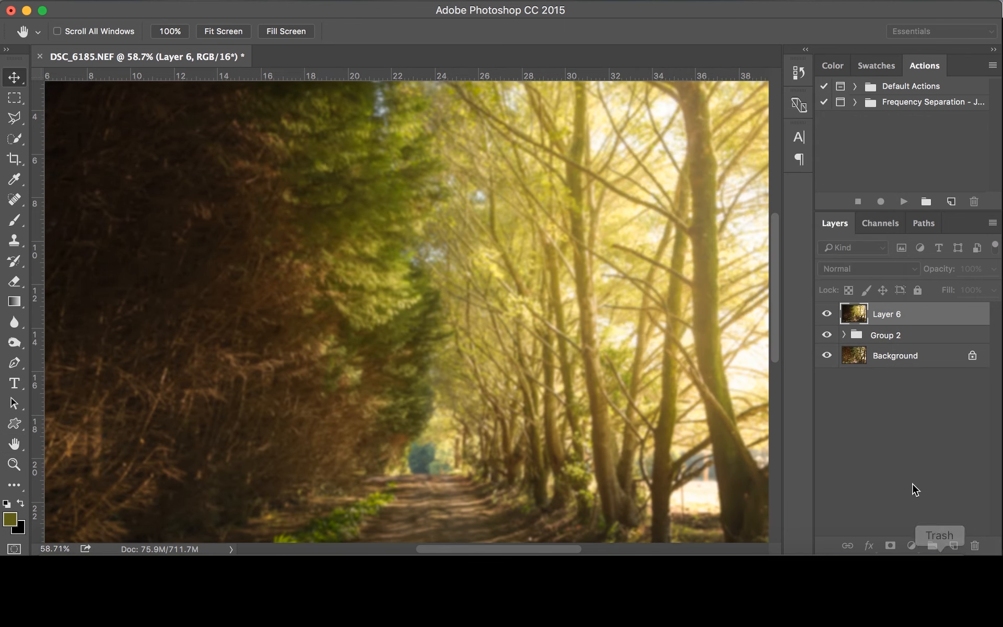
- Add a Curves adjustment above the blurred layer, raising the highlights and lowering the shadows into a gentle S-curve
{"action": "left_click", "coordinate": [910, 545]}
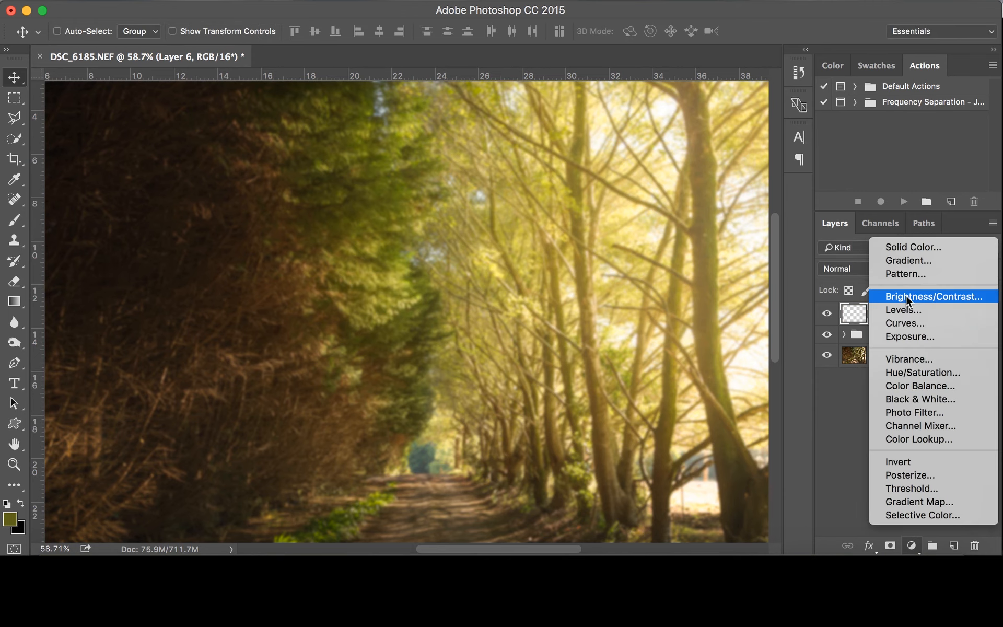
{"action": "left_click", "coordinate": [900, 322]}
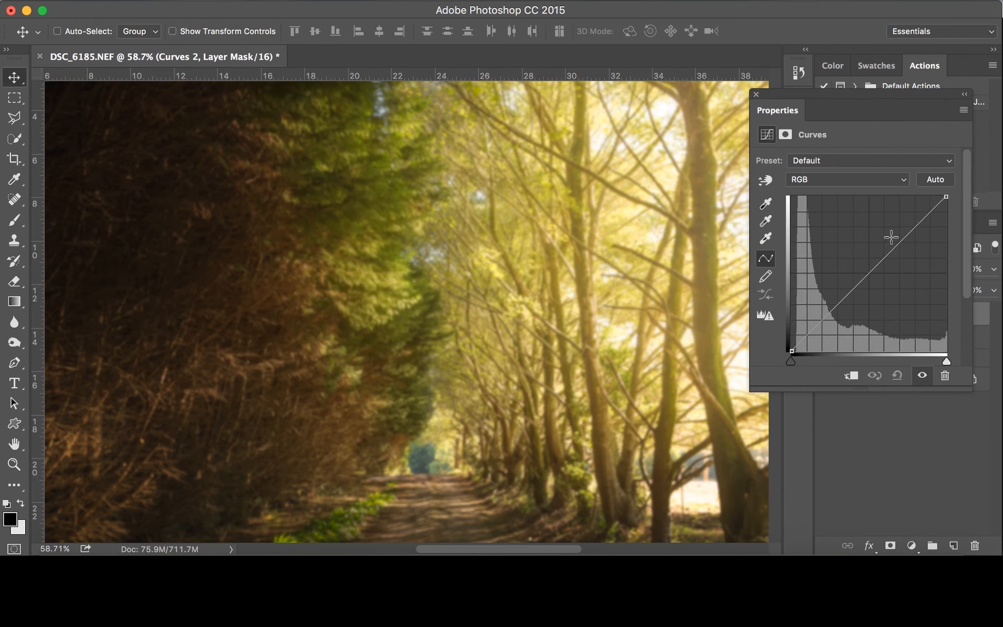
{"action": "left_click_drag", "start_coordinate": [907, 231], "coordinate": [897, 237]}
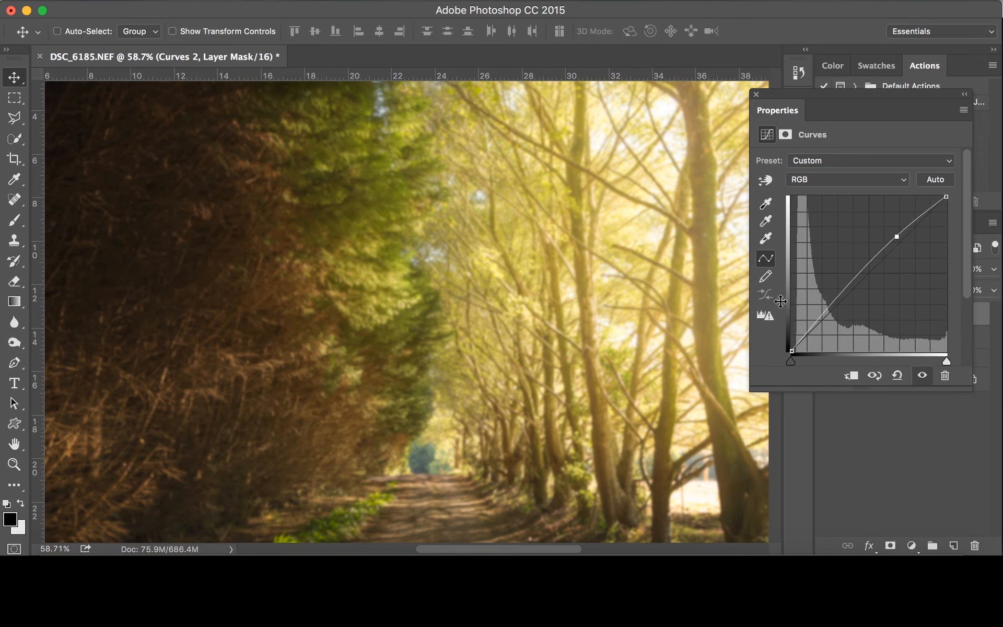
{"action": "left_click_drag", "start_coordinate": [810, 328], "coordinate": [813, 336]}
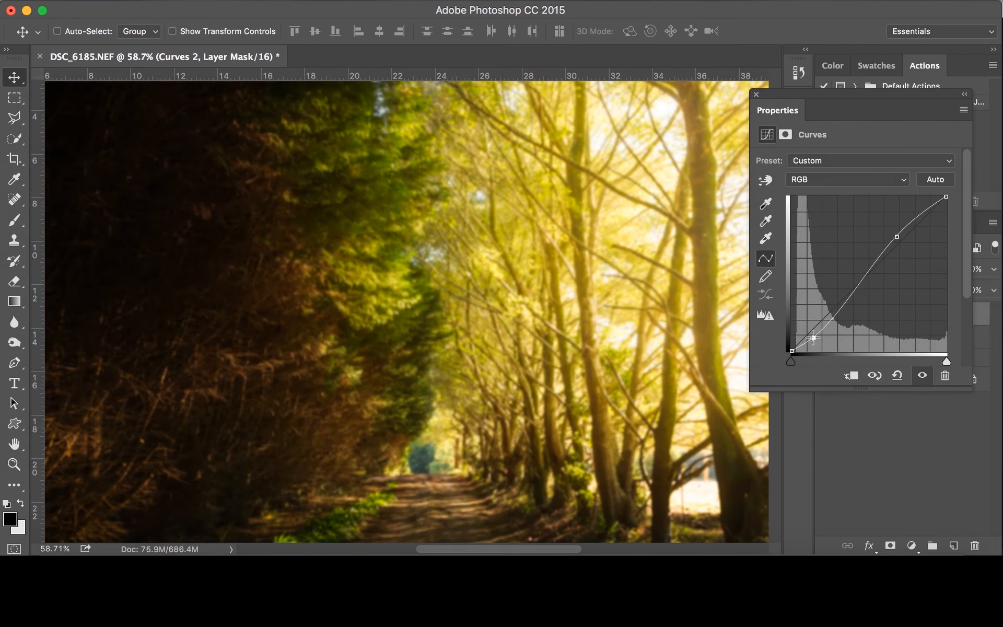
{"action": "left_click", "coordinate": [757, 95]}
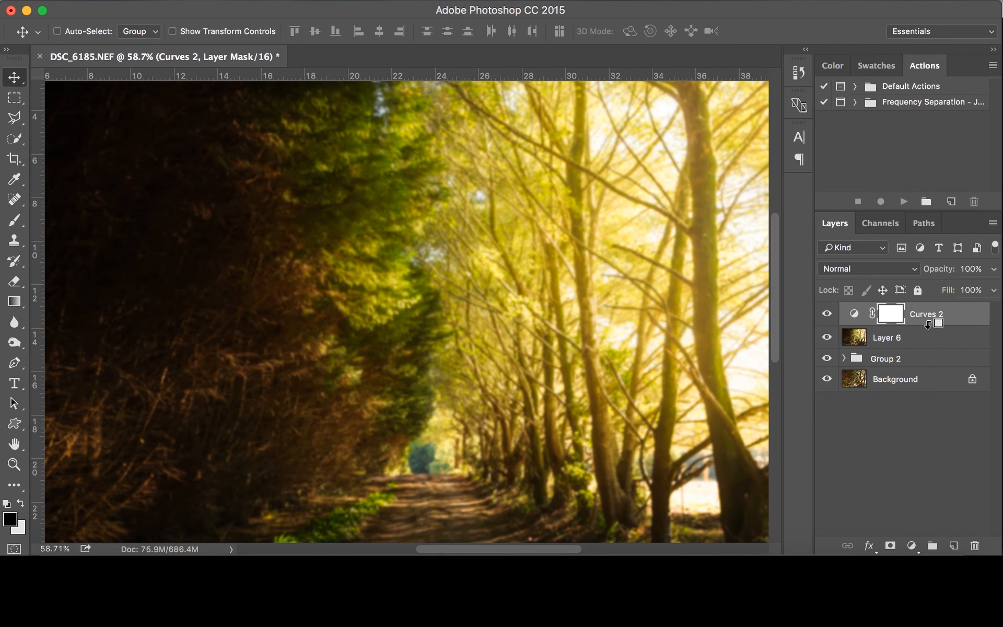
- Clip the Curves 2 adjustment to the blurred Layer 6 and set Layer 6's opacity to 40%
{"action": "left_click", "coordinate": [938, 339]}
{"action": "left_click", "coordinate": [993, 269]}
{"action": "left_click_drag", "start_coordinate": [993, 286], "coordinate": [945, 290]}
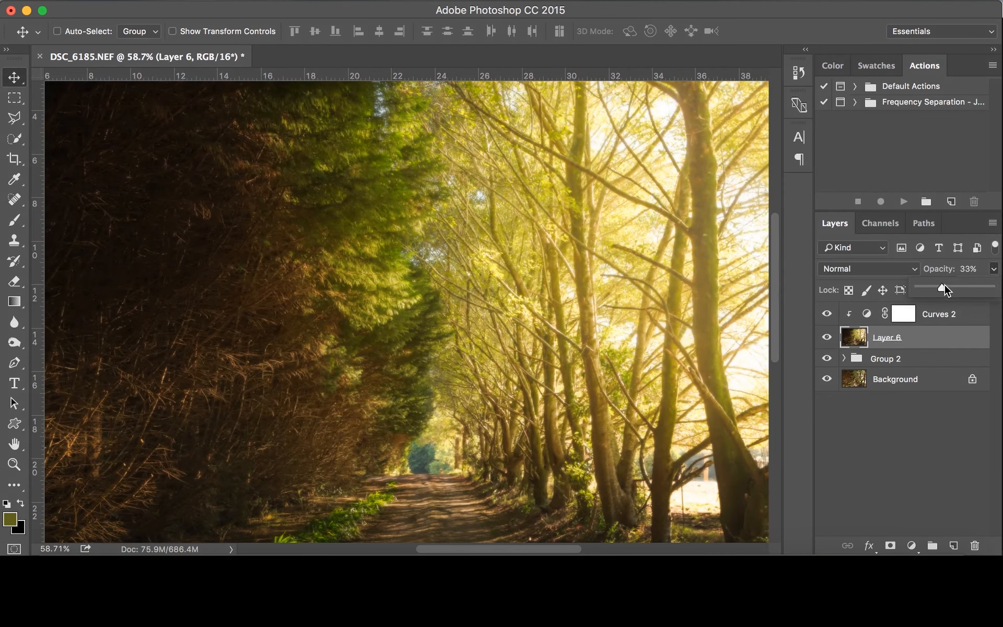
{"action": "left_click", "coordinate": [995, 265]}
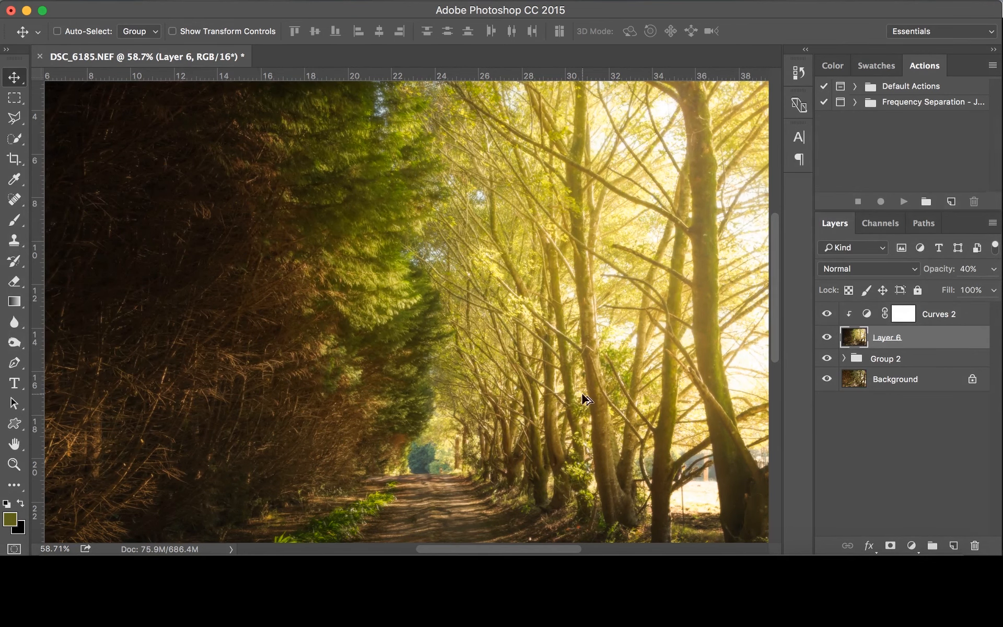
- Add a black, hide-all layer mask to Layer 6 and switch to the Brush tool with default colours
{"action": "scroll", "coordinate": [481, 324], "scroll_direction": "down", "scroll_amount": 2}
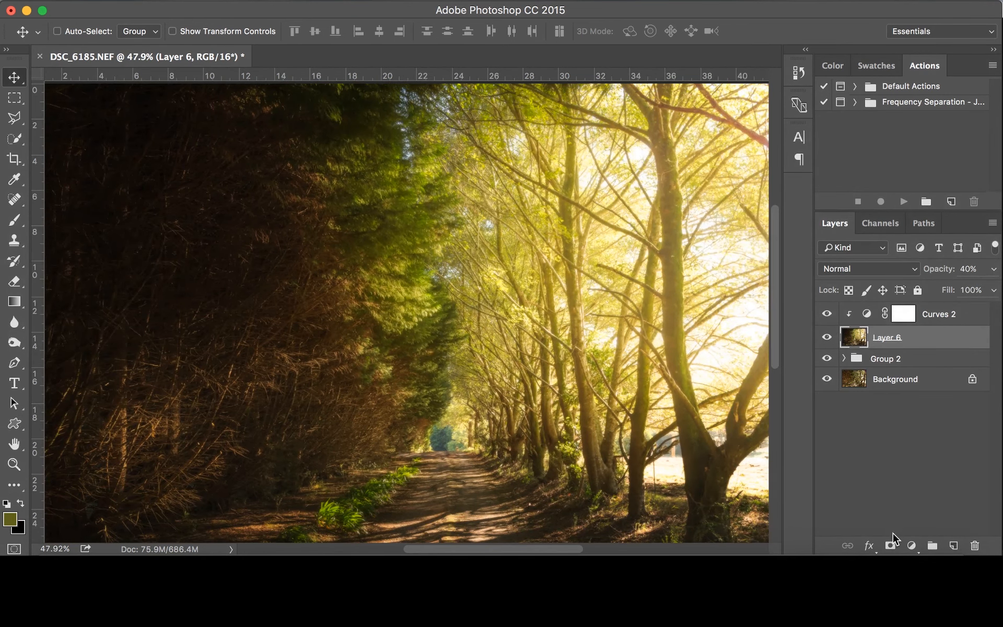
{"action": "left_click", "coordinate": [890, 545], "text": "alt"}
{"action": "key", "text": "b"}
{"action": "key", "text": "d"}
{"action": "scroll", "coordinate": [448, 217], "scroll_direction": "down", "scroll_amount": 1}
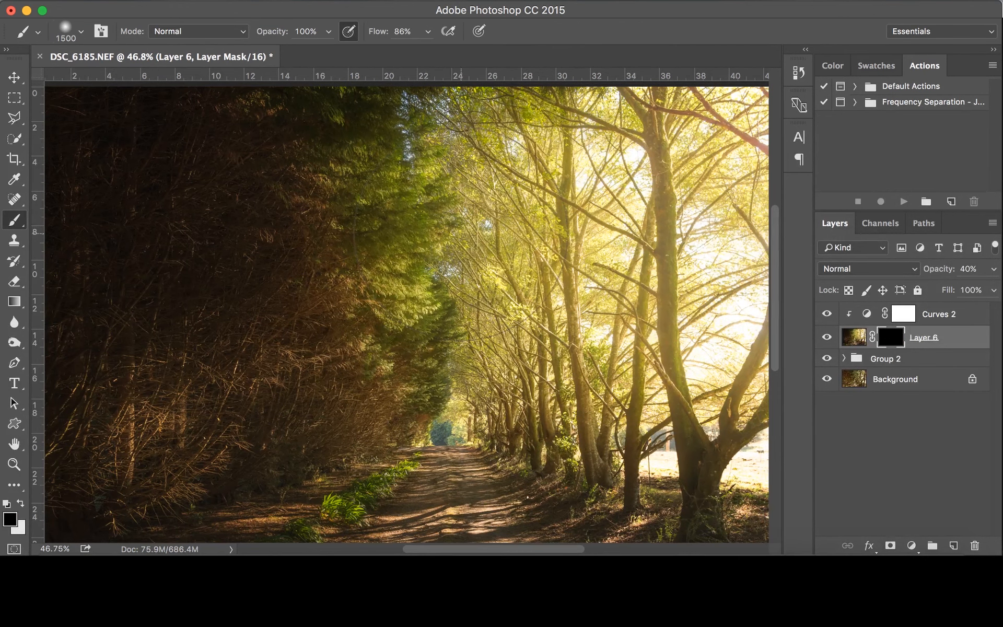
- Paint white on Layer 6's mask with a 700 px brush over the green conifer foliage and the central tree branches
{"action": "key", "text": "x"}
{"action": "key", "text": "bracketleft"}
{"action": "key", "text": "bracketleft"}
{"action": "key", "text": "bracketleft"}
{"action": "key", "text": "bracketleft"}
{"action": "key", "text": "bracketleft"}
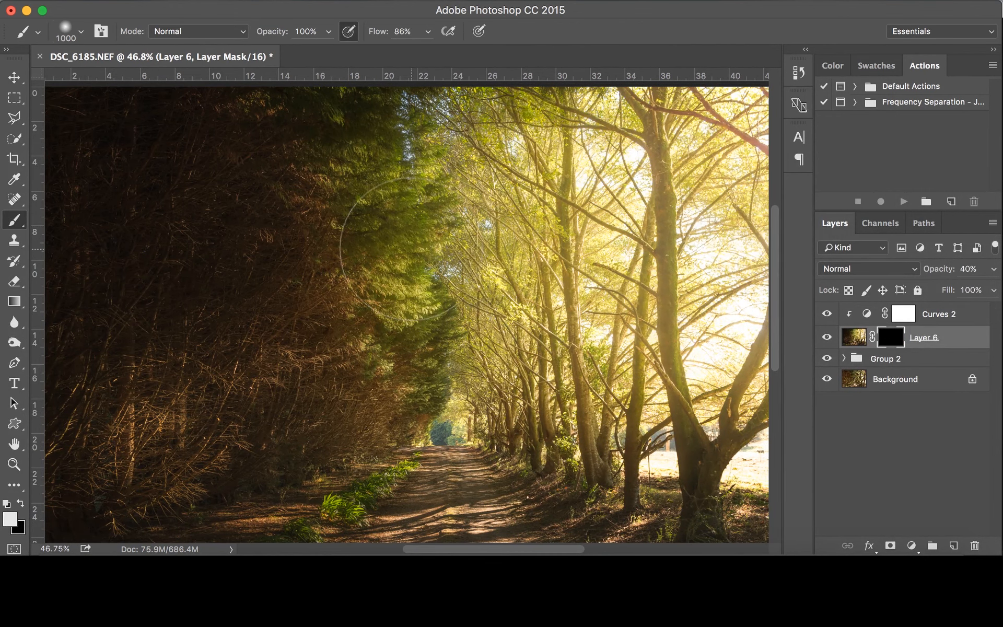
{"action": "key", "text": "bracketleft"}
{"action": "key", "text": "bracketleft"}
{"action": "key", "text": "bracketleft"}
{"action": "left_click_drag", "start_coordinate": [400, 167], "coordinate": [397, 216]}
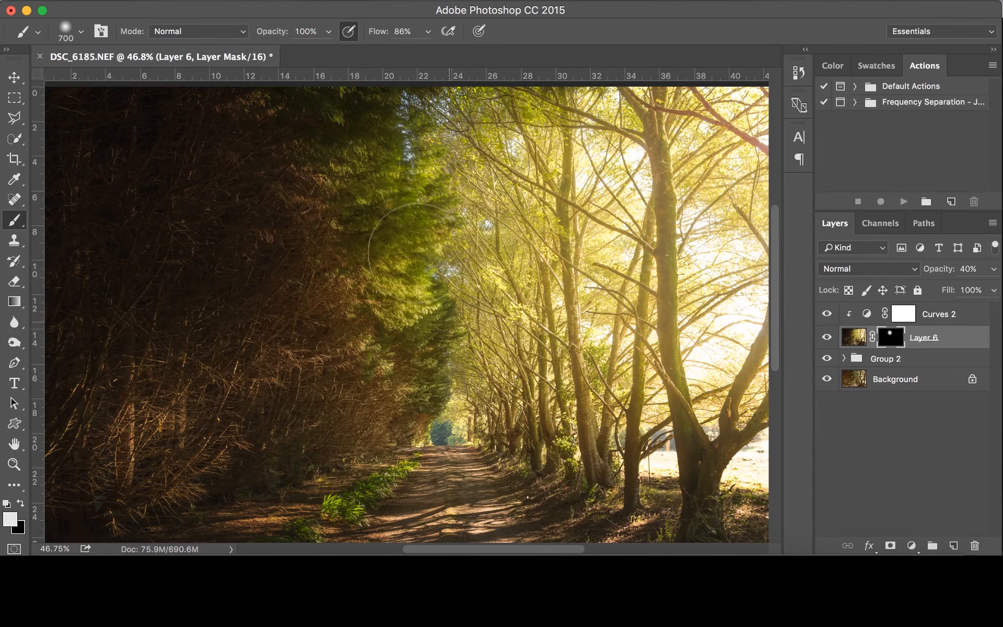
{"action": "mouse_move", "coordinate": [509, 160]}
{"action": "left_mouse_down"}
{"action": "mouse_move", "coordinate": [468, 316]}
{"action": "mouse_move", "coordinate": [502, 349]}
{"action": "left_mouse_up"}
- Paint white on Layer 6's mask over the dark conifer branches, the grass beside the path and the sunlit trees opposite
{"action": "key", "text": "super+0"}
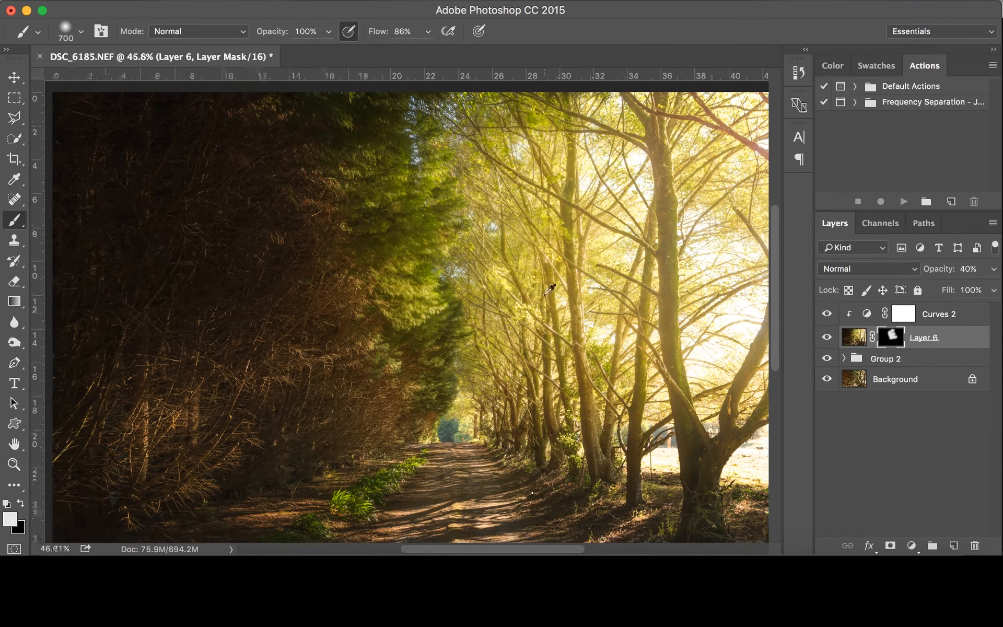
{"action": "left_click_drag", "start_coordinate": [203, 357], "coordinate": [172, 392]}
{"action": "left_click_drag", "start_coordinate": [341, 392], "coordinate": [308, 434]}
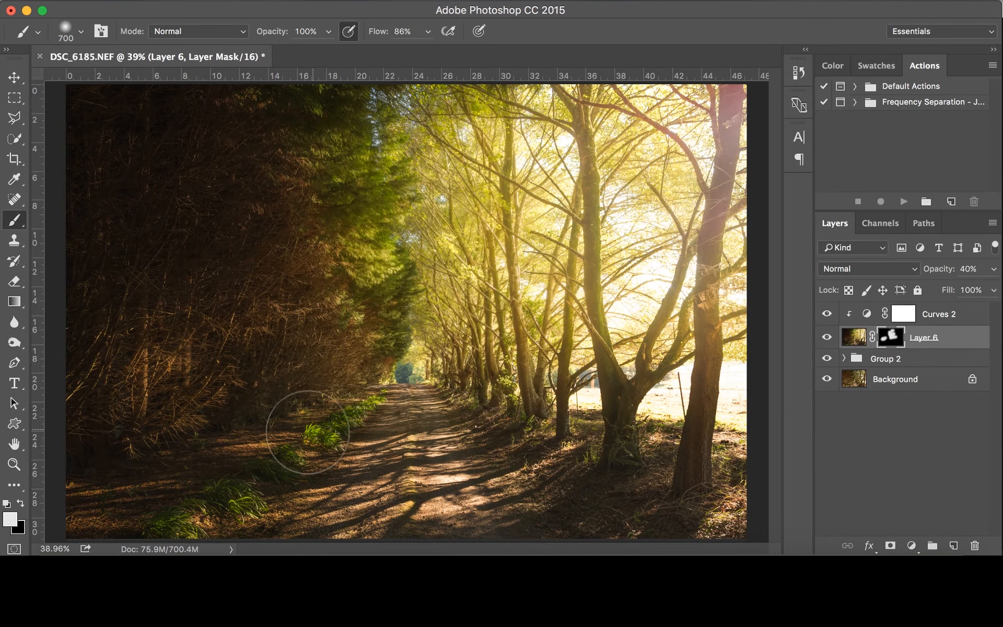
{"action": "left_click_drag", "start_coordinate": [592, 362], "coordinate": [605, 301]}
{"action": "left_click_drag", "start_coordinate": [616, 146], "coordinate": [516, 159]}
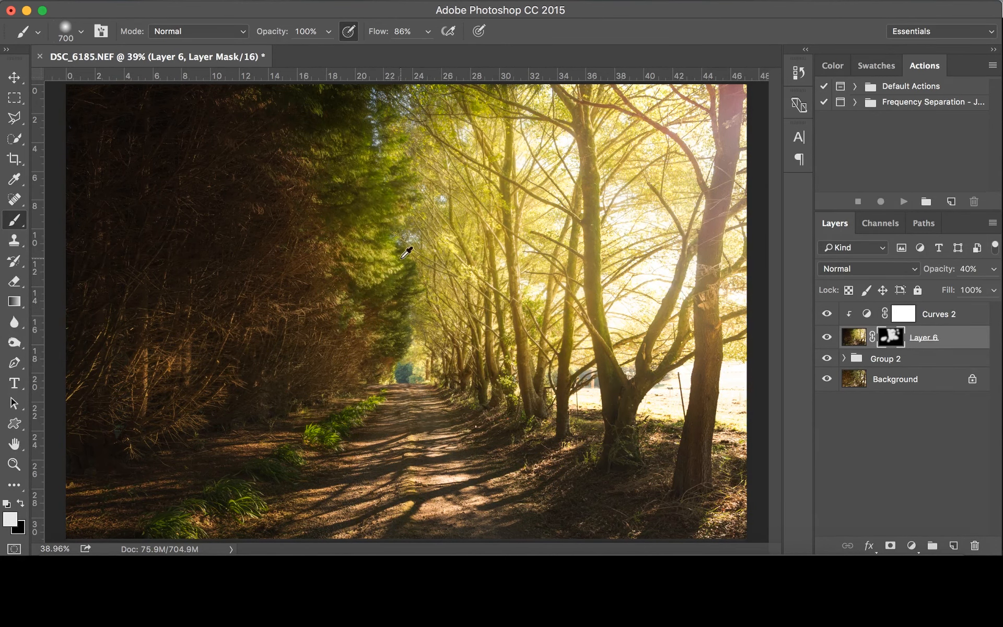
{"action": "scroll", "coordinate": [405, 251], "scroll_direction": "up", "scroll_amount": 2}
{"action": "scroll", "coordinate": [398, 250], "scroll_direction": "up", "scroll_amount": 4}
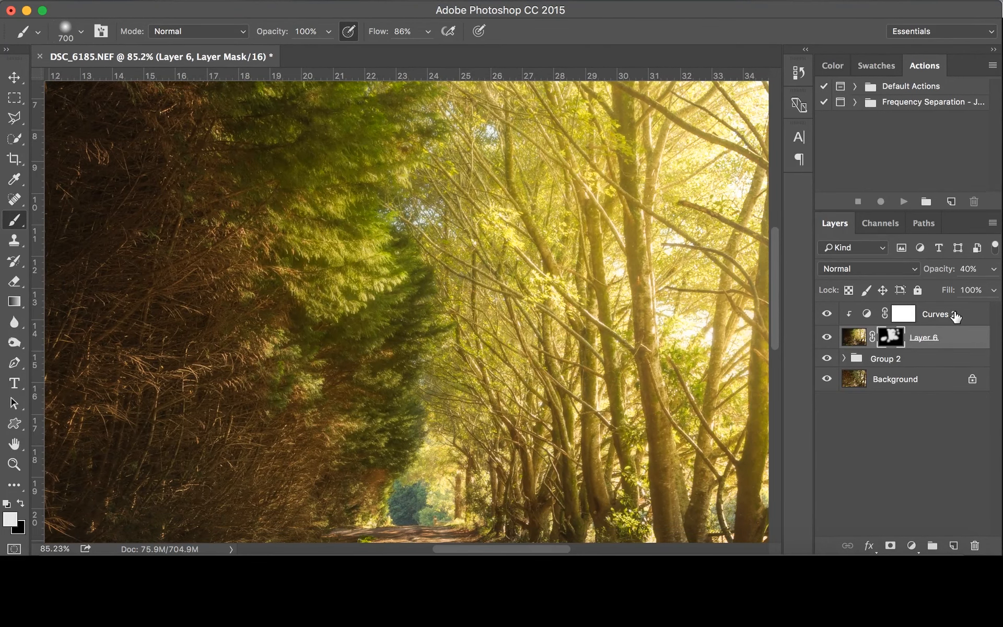
- Stamp the visible image into a new merged layer above Curves 2
{"action": "left_click", "coordinate": [955, 316]}
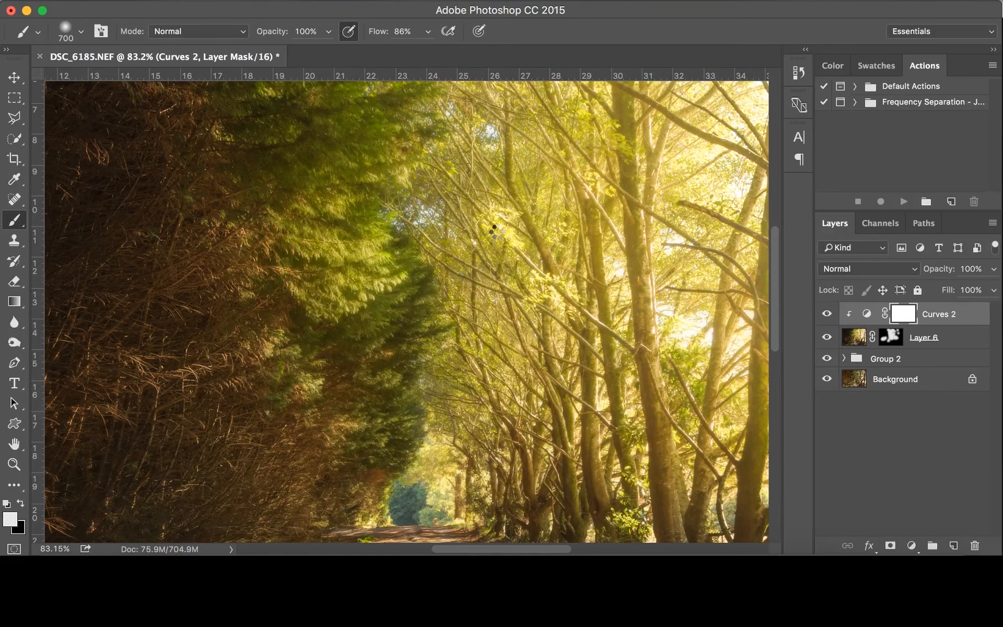
{"action": "key", "text": "super+alt+shift+e"}
{"action": "key", "text": "v"}
- Apply a High Pass filter to Layer 7 with a small radius that isolates only fine edge detail
{"action": "left_click", "coordinate": [383, 1]}
{"action": "mouse_move", "coordinate": [423, 312]}
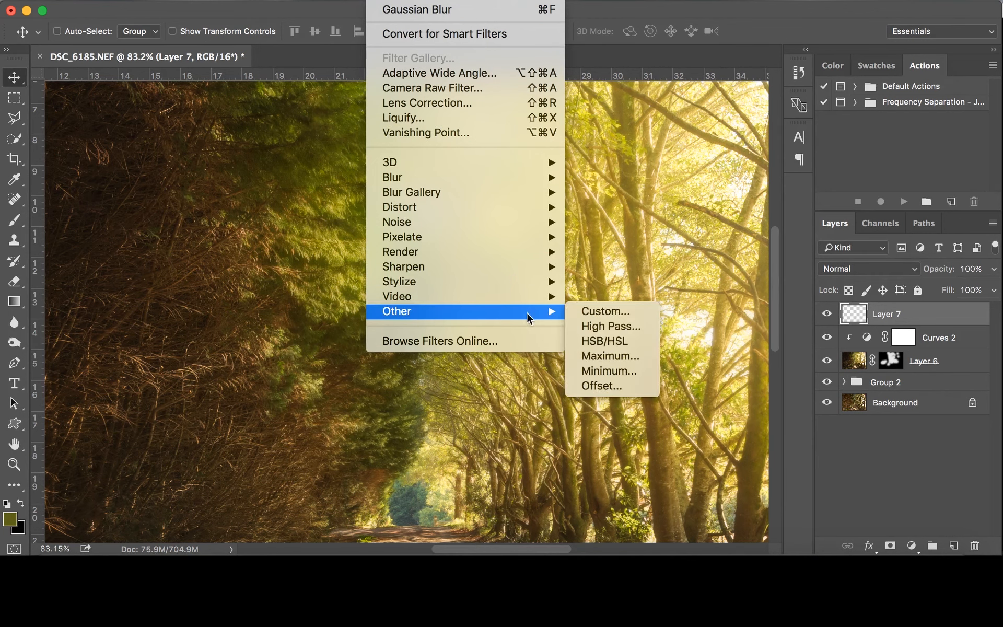
{"action": "left_click", "coordinate": [611, 326]}
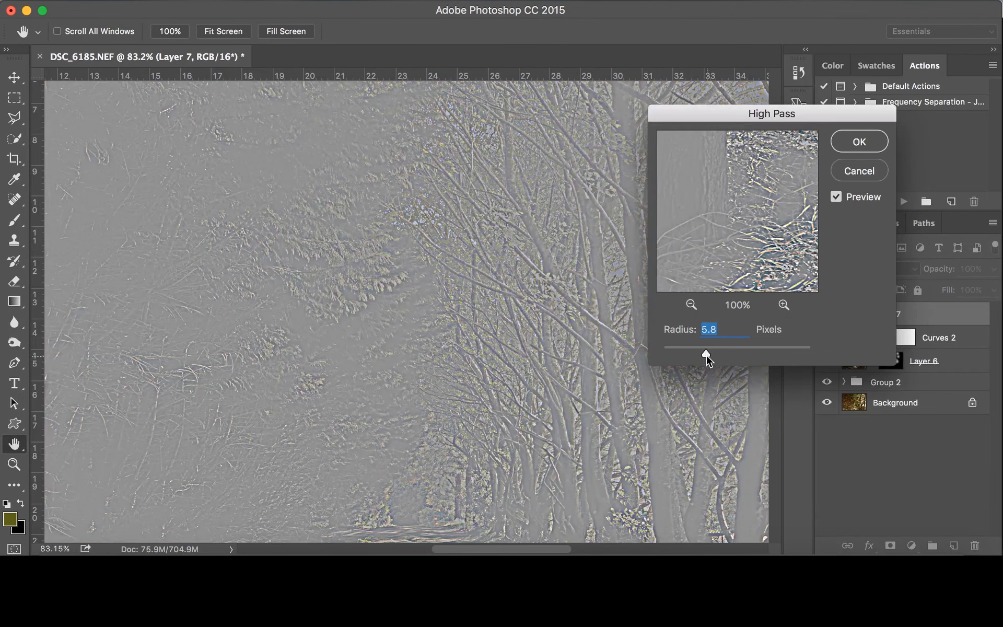
{"action": "left_click_drag", "start_coordinate": [698, 352], "coordinate": [679, 357]}
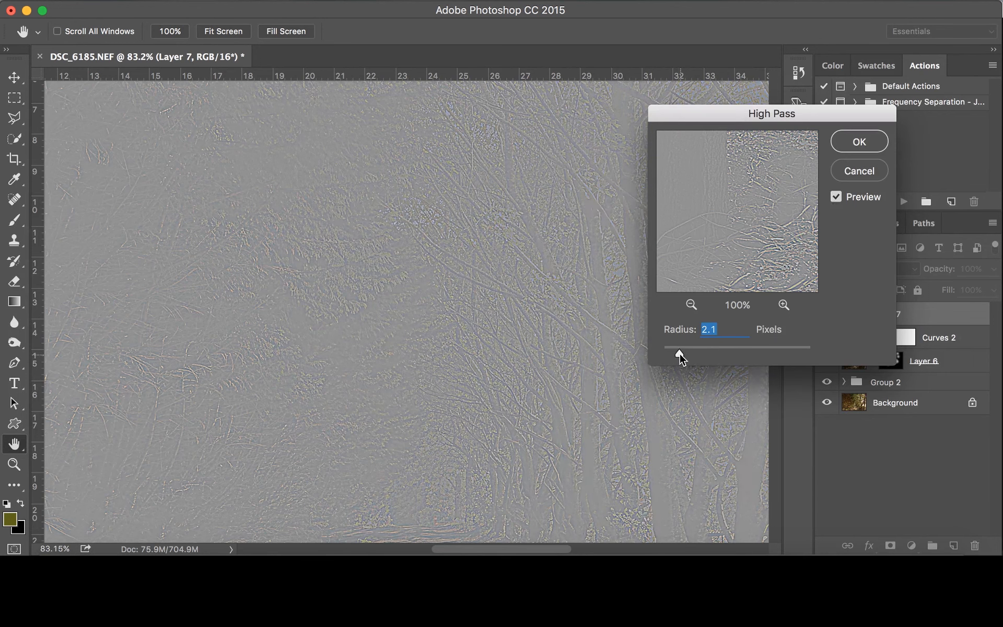
{"action": "left_click_drag", "start_coordinate": [678, 354], "coordinate": [677, 354]}
{"action": "left_click", "coordinate": [883, 171]}
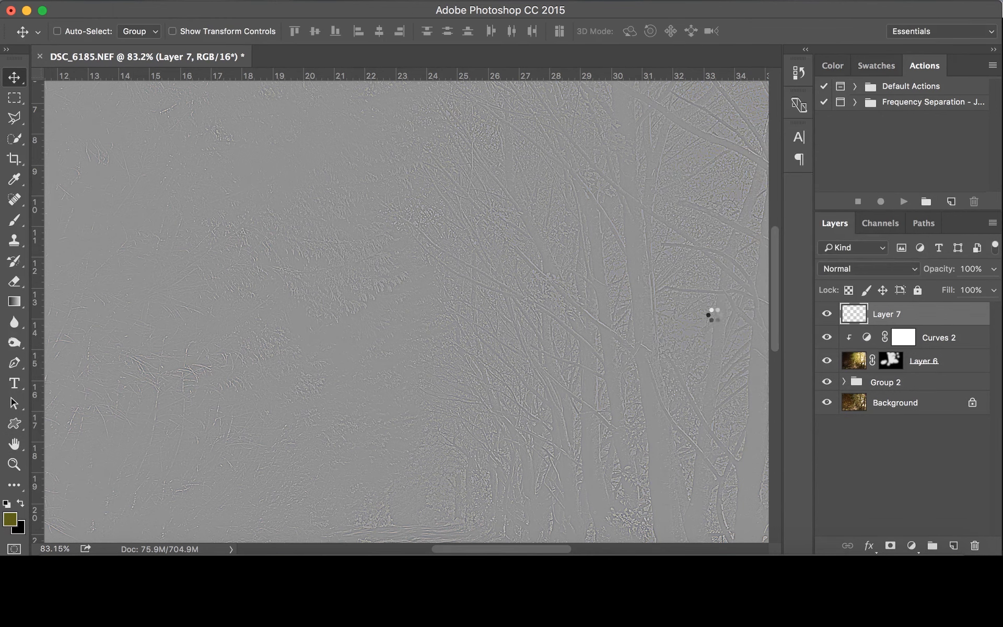
- Set Layer 7's blend mode to Soft Light and compare the image with the layer hidden and shown
{"action": "left_click", "coordinate": [847, 268]}
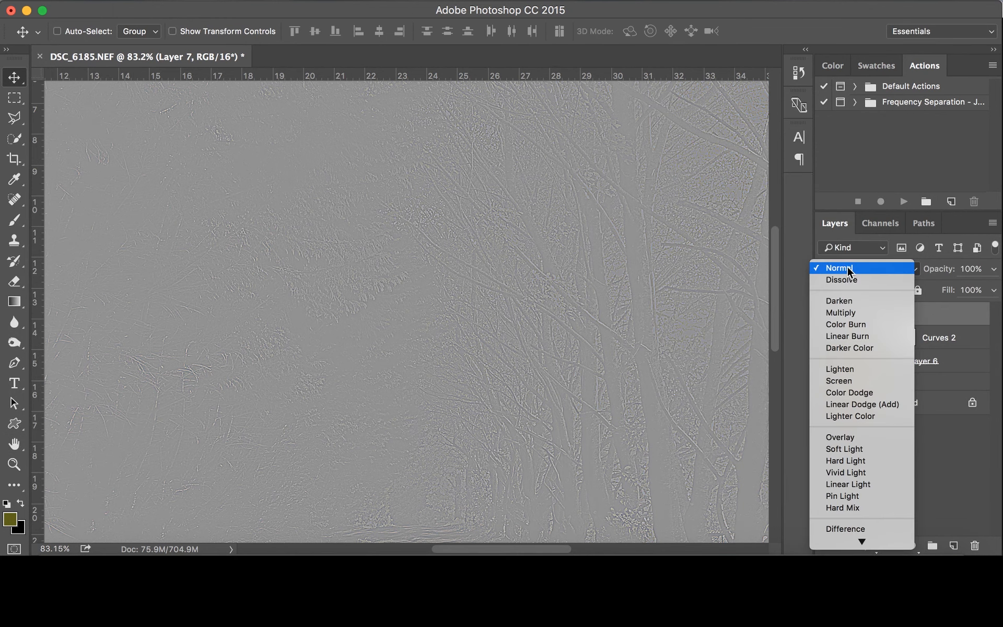
{"action": "left_click", "coordinate": [887, 269]}
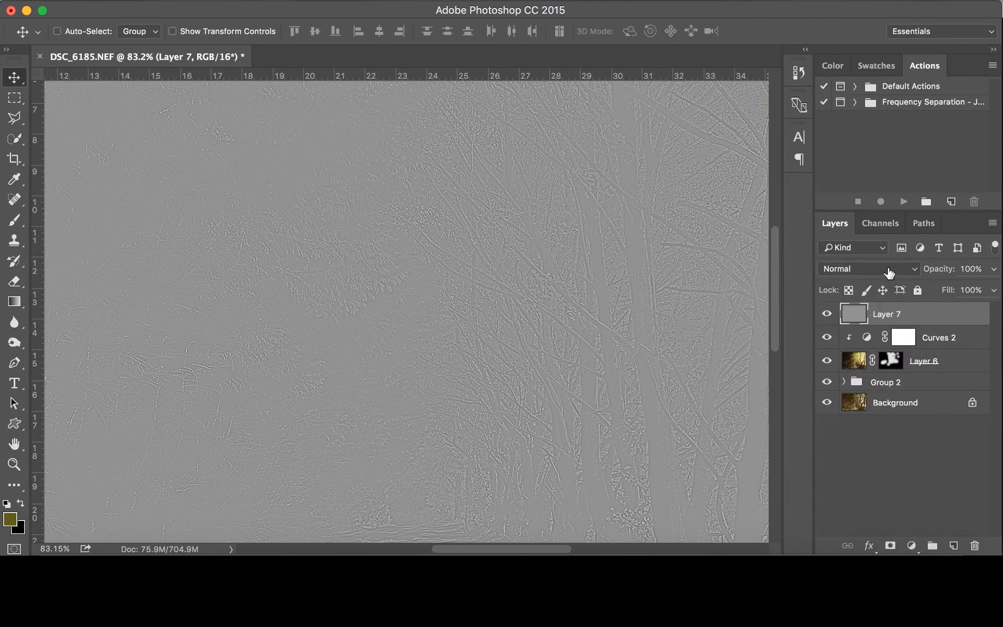
{"action": "left_click", "coordinate": [888, 268]}
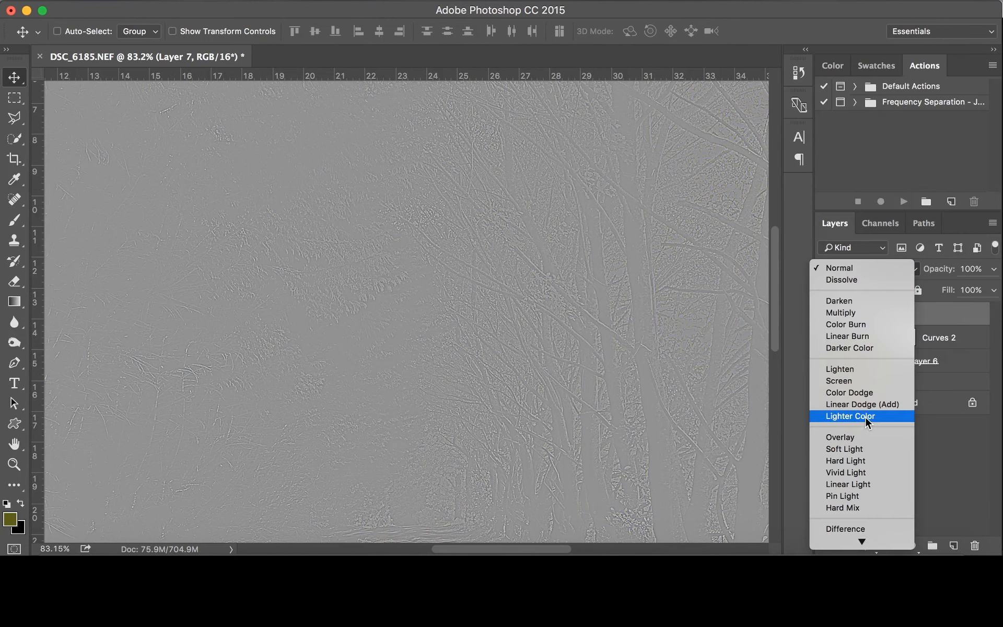
{"action": "left_click", "coordinate": [856, 452]}
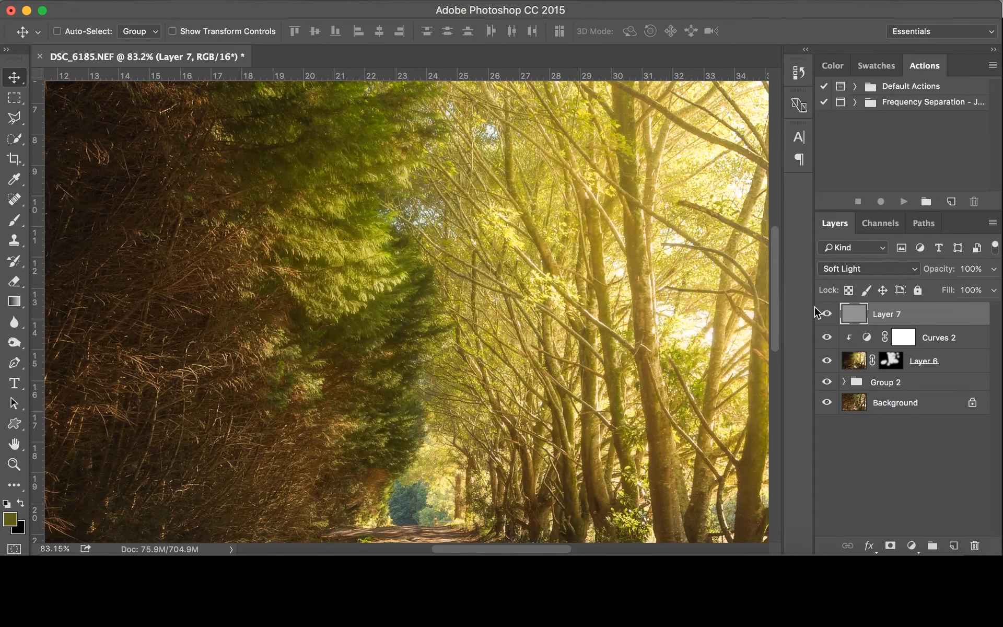
{"action": "left_click", "coordinate": [827, 313]}
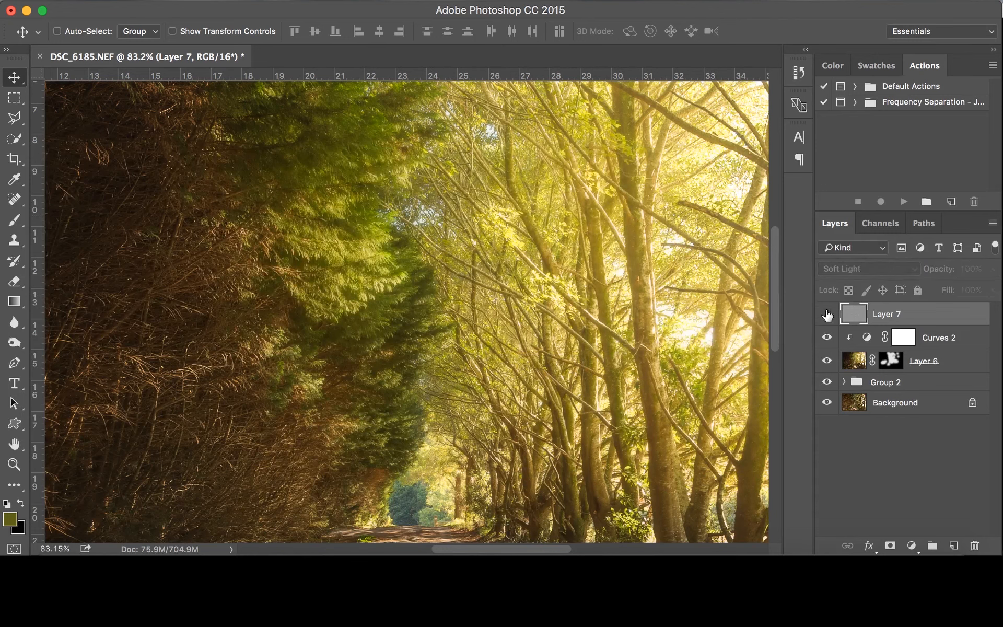
{"action": "left_click", "coordinate": [826, 314]}
{"action": "left_click", "coordinate": [826, 314]}
{"action": "left_click", "coordinate": [826, 314]}
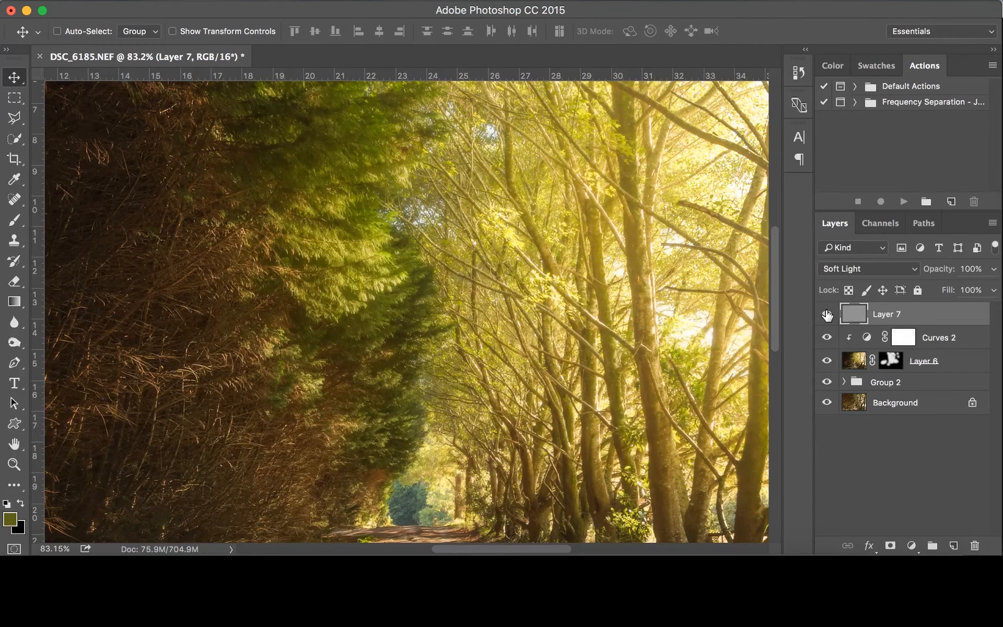
- Add a black, hide-all layer mask to Layer 7 and switch to the Brush tool
{"action": "left_click", "coordinate": [887, 541], "text": "alt"}
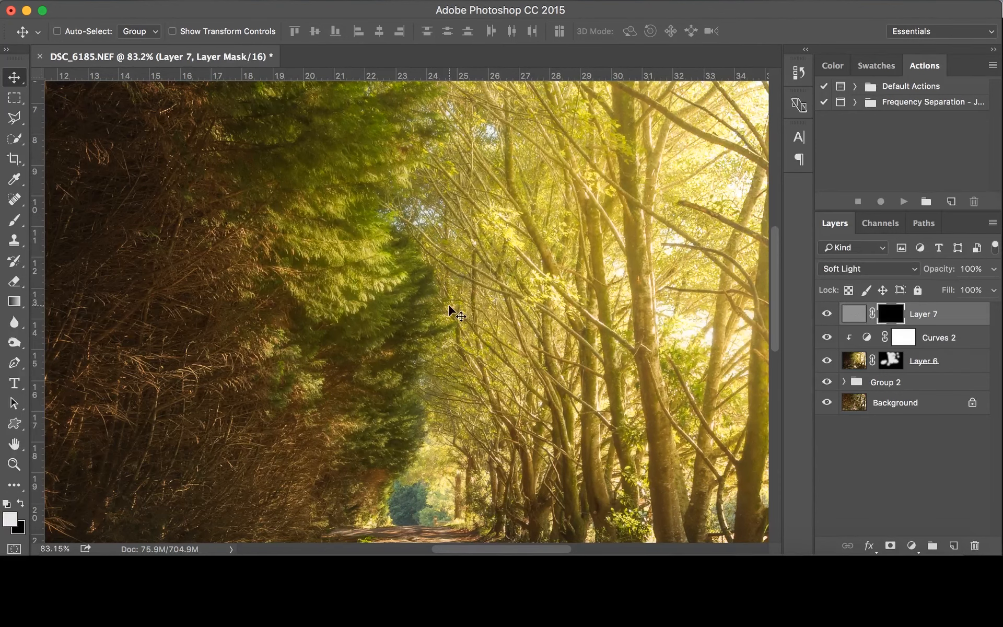
{"action": "key", "text": "b"}
{"action": "scroll", "coordinate": [405, 253], "scroll_direction": "up", "scroll_amount": 1}
- Paint white on Layer 7's mask with a 125 px brush over the sunlit conifer foliage and the adjoining branches
{"action": "key", "text": "bracketleft"}
{"action": "key", "text": "bracketleft"}
{"action": "key", "text": "bracketleft"}
{"action": "key", "text": "bracketleft"}
{"action": "scroll", "coordinate": [391, 250], "scroll_direction": "up", "scroll_amount": 2}
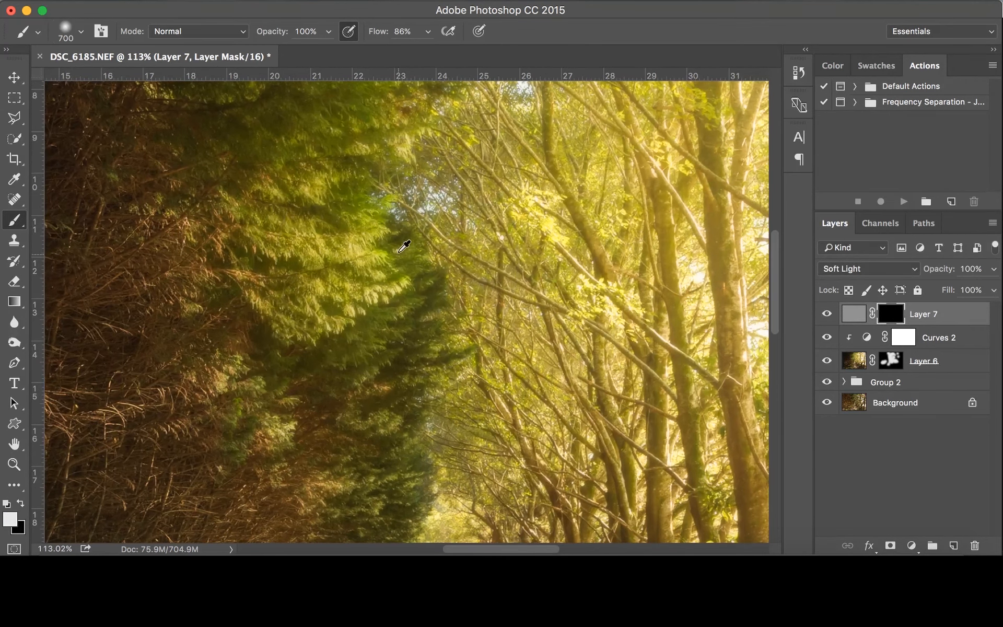
{"action": "key", "text": "bracketleft"}
{"action": "key", "text": "bracketleft"}
{"action": "key", "text": "bracketleft"}
{"action": "left_click_drag", "start_coordinate": [370, 239], "coordinate": [361, 243]}
{"action": "mouse_move", "coordinate": [531, 190]}
{"action": "left_mouse_down"}
{"action": "mouse_move", "coordinate": [544, 227]}
{"action": "mouse_move", "coordinate": [522, 232]}
{"action": "mouse_move", "coordinate": [525, 276]}
{"action": "left_mouse_up"}
{"action": "mouse_move", "coordinate": [495, 194]}
{"action": "left_mouse_down"}
{"action": "mouse_move", "coordinate": [489, 168]}
{"action": "mouse_move", "coordinate": [400, 158]}
{"action": "left_mouse_up"}
{"action": "scroll", "coordinate": [445, 182], "scroll_direction": "down", "scroll_amount": 6}
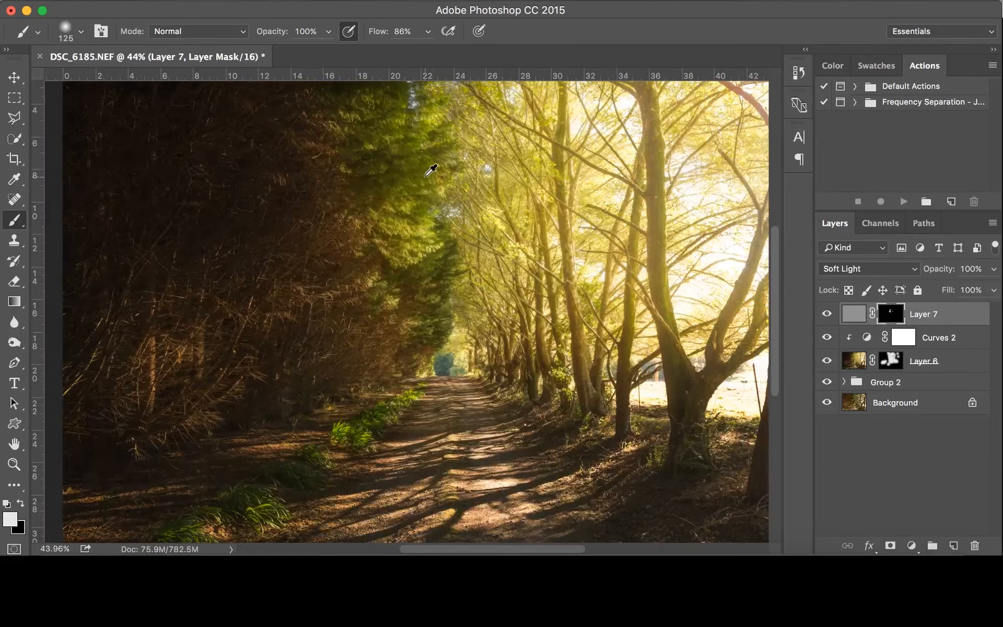
- Paint white on Layer 7's mask over the shaded foliage near the top of the conifers to sharpen it
{"action": "scroll", "coordinate": [397, 143], "scroll_direction": "up", "scroll_amount": 2}
{"action": "scroll", "coordinate": [385, 123], "scroll_direction": "up", "scroll_amount": 3}
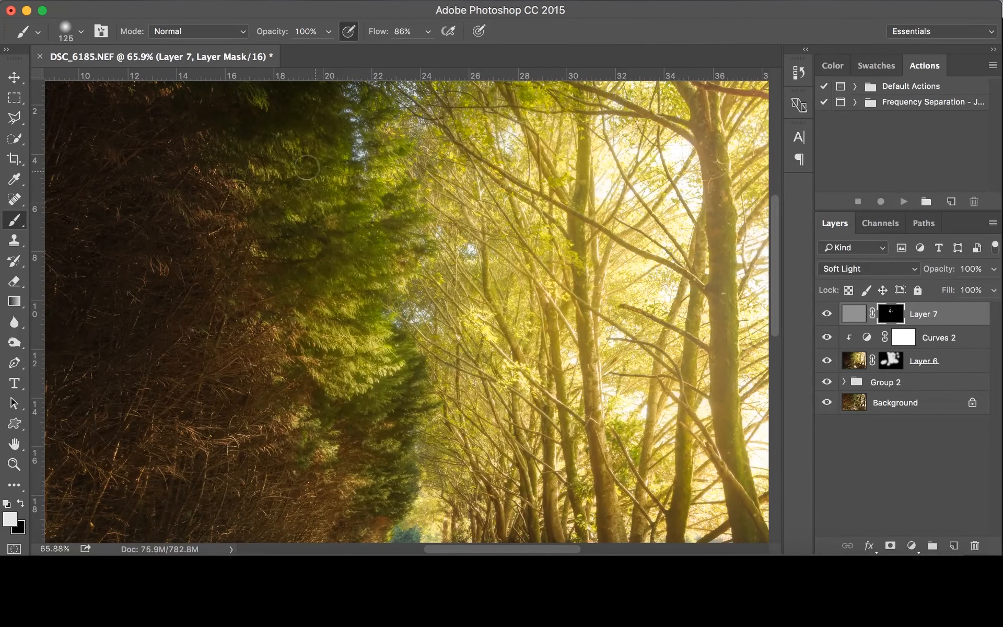
{"action": "mouse_move", "coordinate": [254, 171]}
{"action": "left_mouse_down"}
{"action": "mouse_move", "coordinate": [245, 192]}
{"action": "mouse_move", "coordinate": [224, 187]}
{"action": "left_mouse_up"}
{"action": "scroll", "coordinate": [284, 347], "scroll_direction": "down", "scroll_amount": 6}
{"action": "scroll", "coordinate": [303, 321], "scroll_direction": "up", "scroll_amount": 1}
{"action": "scroll", "coordinate": [303, 321], "scroll_direction": "up", "scroll_amount": 3}
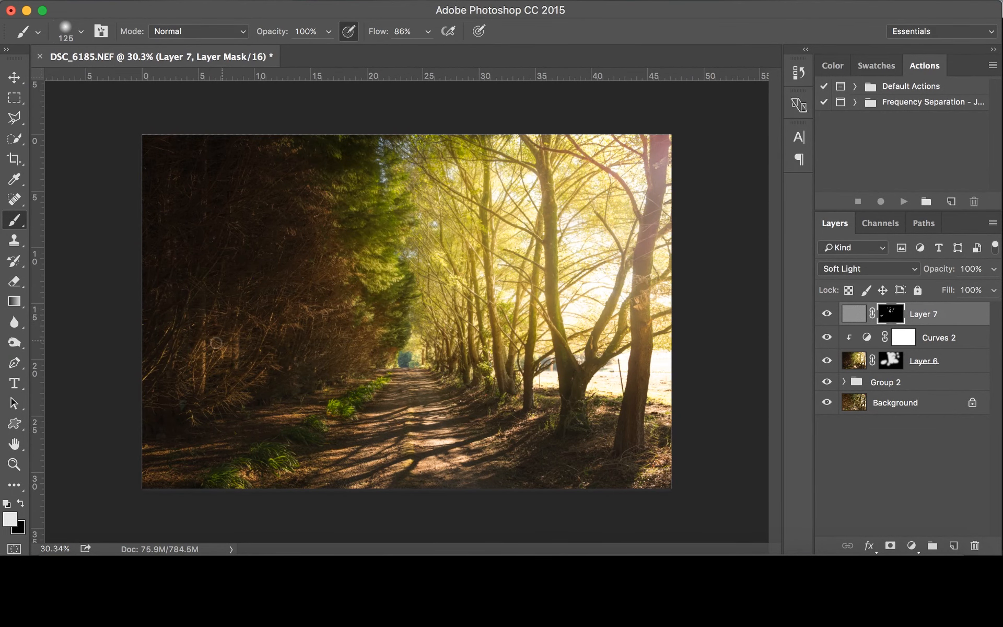
- Paint white on Layer 7's mask with a 300 px brush over the large right-hand tree trunks and compare the sharpening on and off
{"action": "scroll", "coordinate": [331, 358], "scroll_direction": "up", "scroll_amount": 1}
{"action": "key", "text": "bracketright"}
{"action": "key", "text": "bracketright"}
{"action": "mouse_move", "coordinate": [657, 302]}
{"action": "left_mouse_down"}
{"action": "mouse_move", "coordinate": [634, 435]}
{"action": "mouse_move", "coordinate": [636, 305]}
{"action": "mouse_move", "coordinate": [662, 200]}
{"action": "left_mouse_up"}
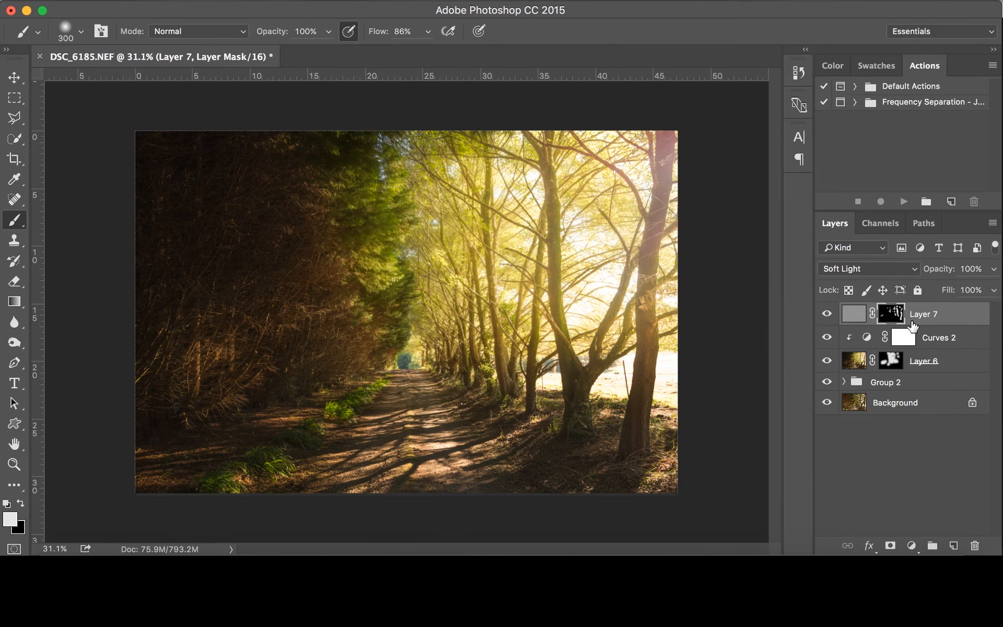
{"action": "scroll", "coordinate": [431, 207], "scroll_direction": "up", "scroll_amount": 3}
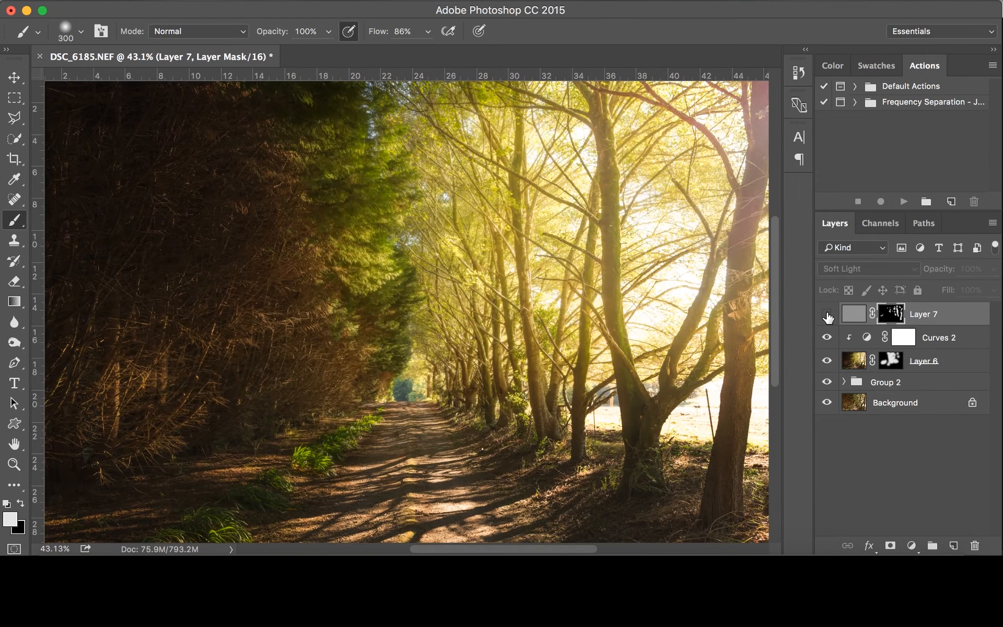
{"action": "scroll", "coordinate": [371, 312], "scroll_direction": "down", "scroll_amount": 3}
{"action": "key", "text": "v"}
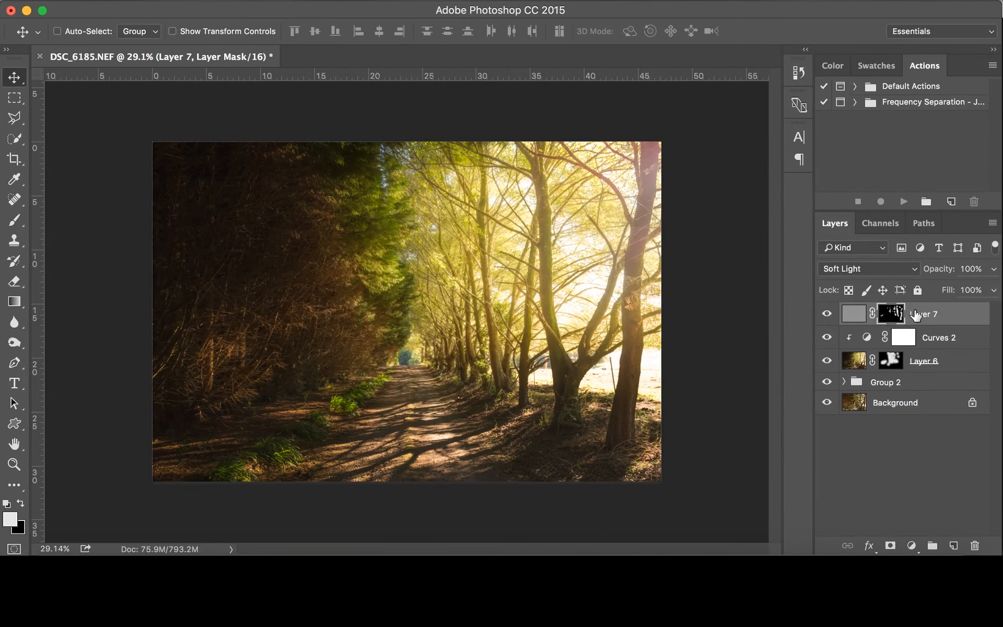
- Stamp the visible image into a new layer above Layer 7, and add a Curves adjustment with on-image adjustment enabled
{"action": "left_click", "coordinate": [932, 315]}
{"action": "key", "text": "super+alt+shift+e"}
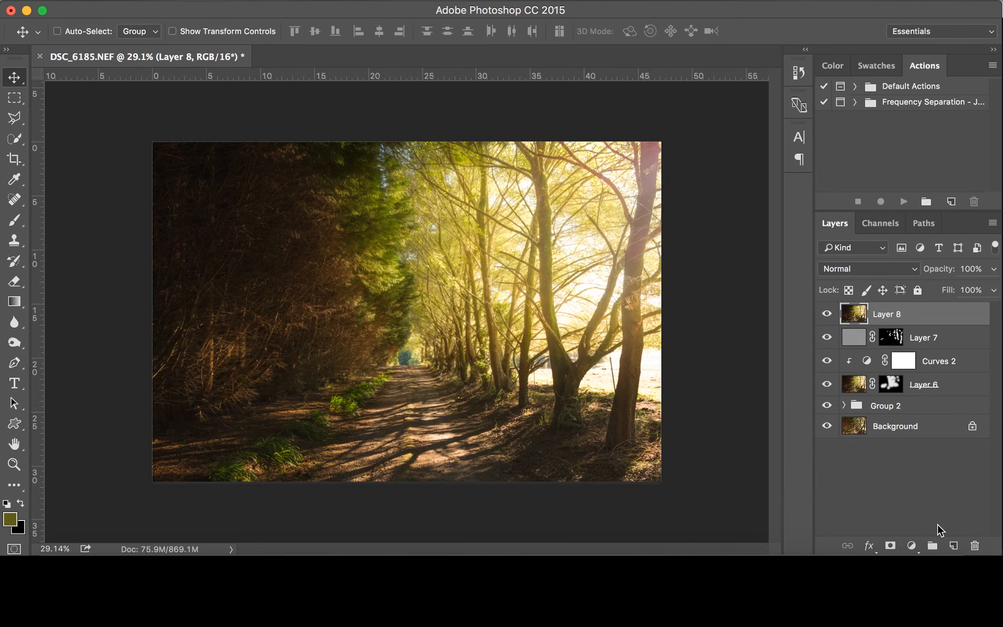
{"action": "left_click", "coordinate": [911, 545]}
{"action": "left_click", "coordinate": [900, 323]}
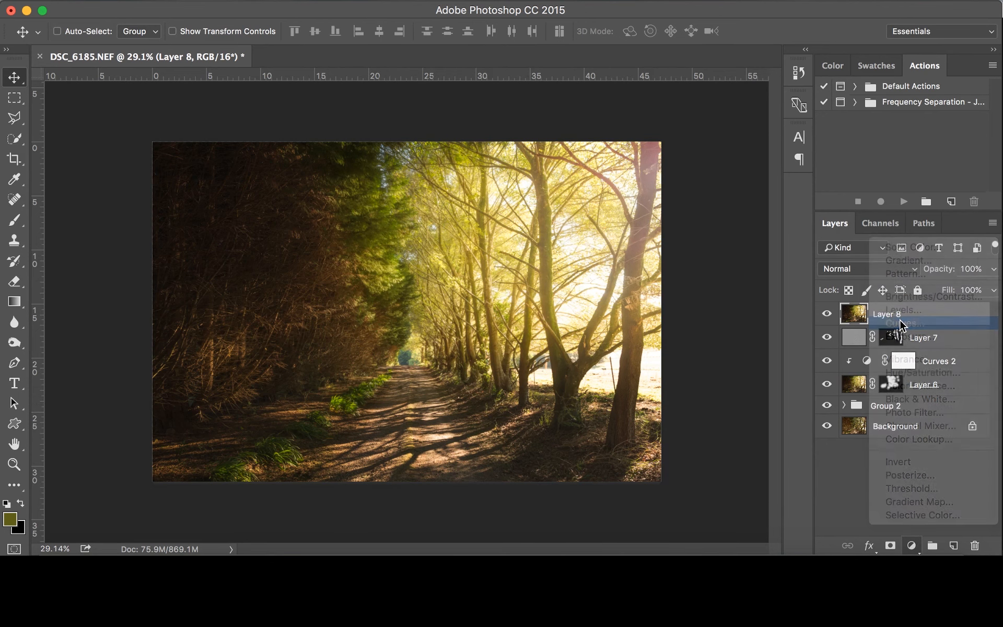
{"action": "left_click", "coordinate": [765, 180]}
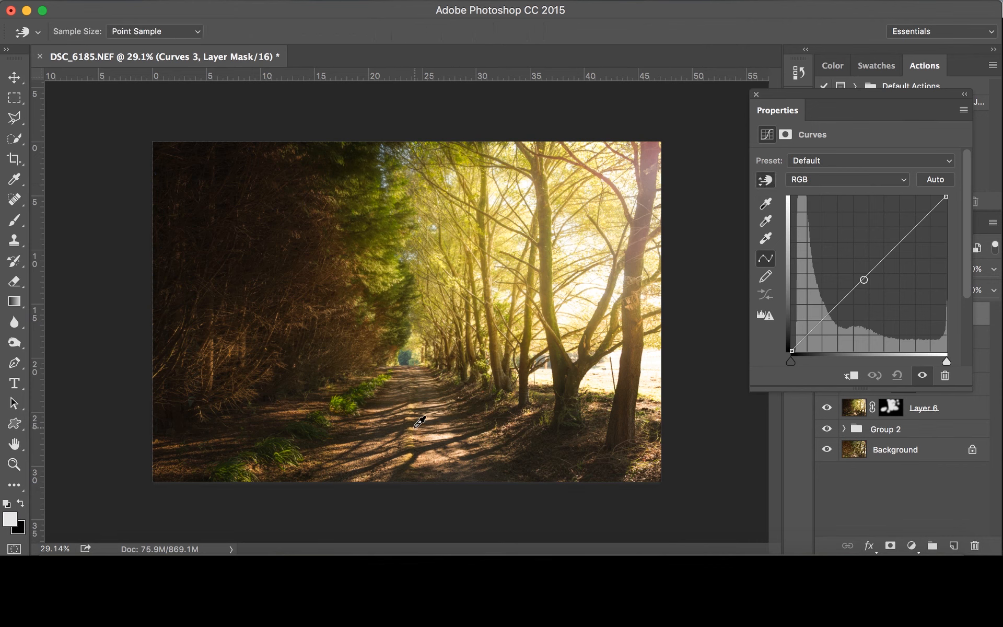
- Raise the Curves 3 midtones and highlights strongly by sampling the sunlit path, and lower the shadow point slightly to retain contrast
{"action": "left_click_drag", "start_coordinate": [415, 420], "coordinate": [414, 417]}
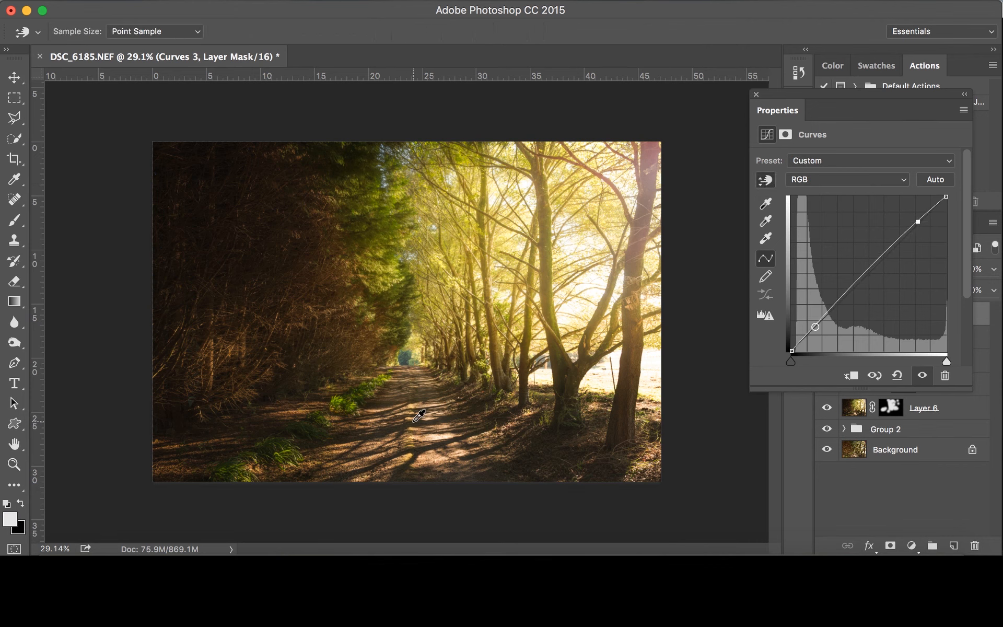
{"action": "key", "text": "super+z"}
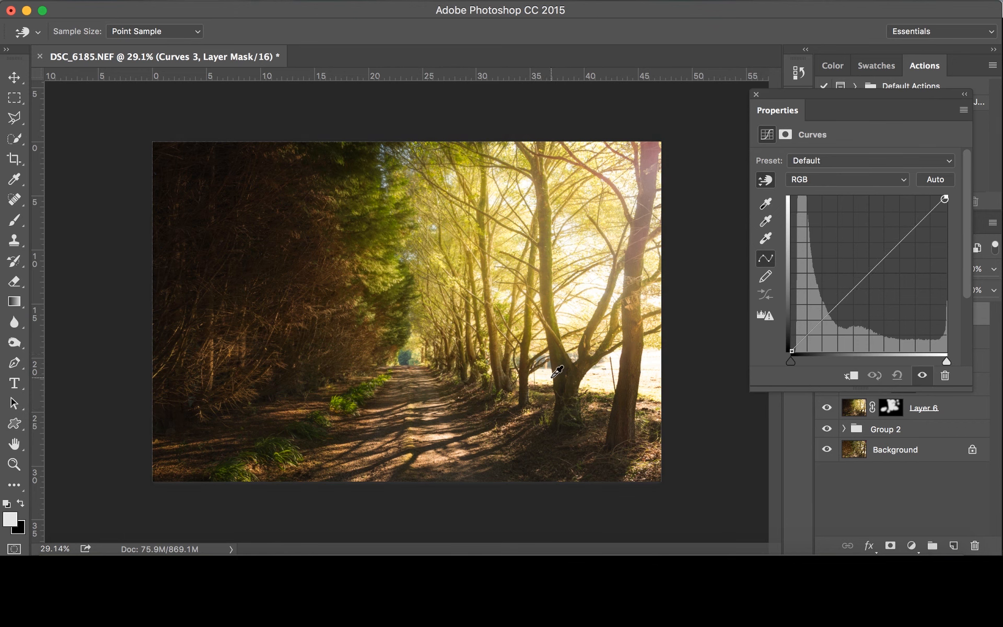
{"action": "left_click_drag", "start_coordinate": [412, 416], "coordinate": [414, 372]}
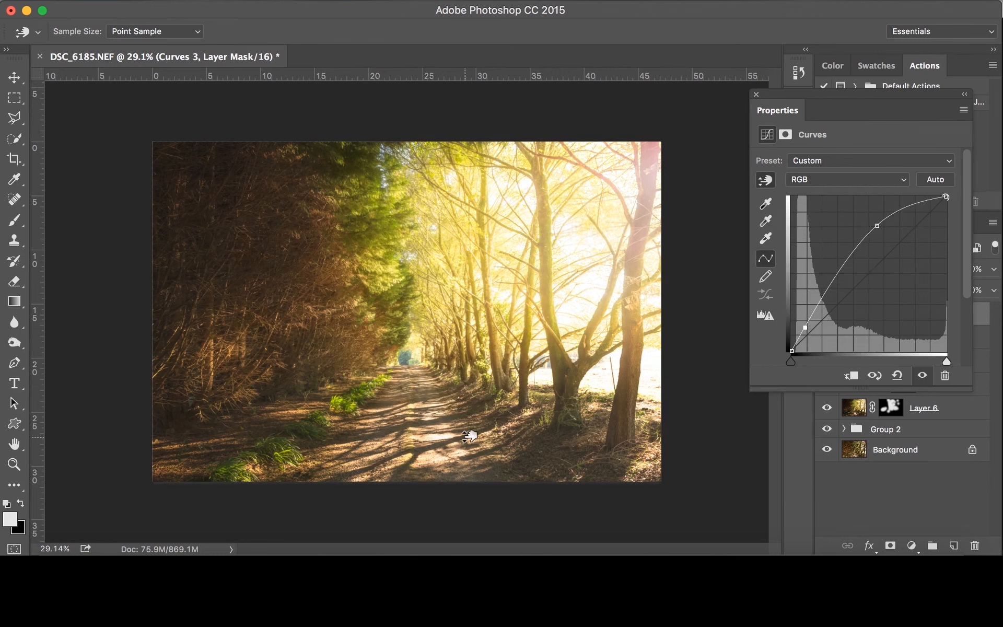
{"action": "left_click_drag", "start_coordinate": [469, 436], "coordinate": [469, 439]}
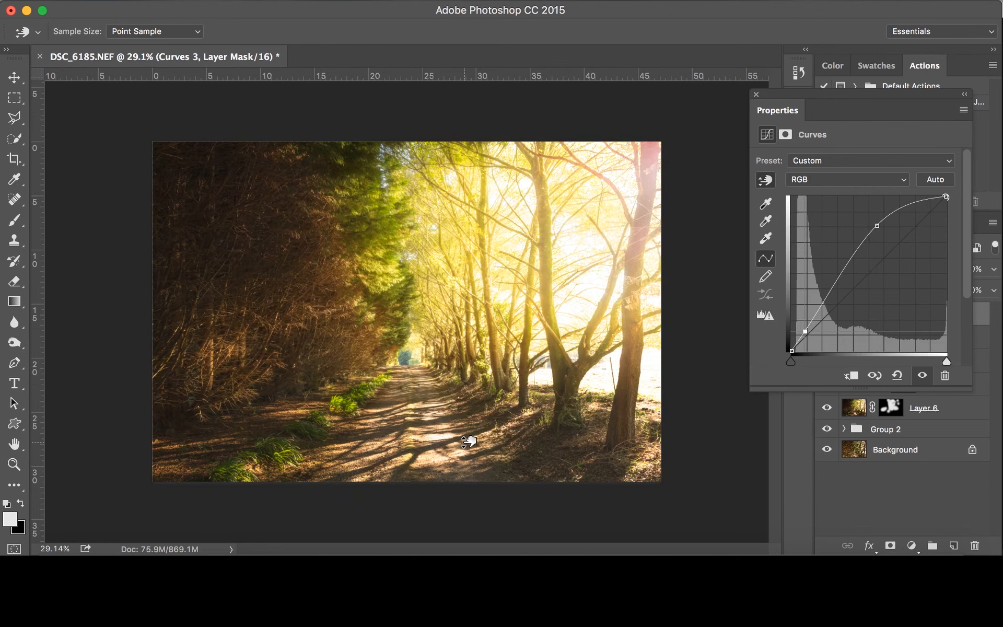
{"action": "left_click", "coordinate": [756, 94]}
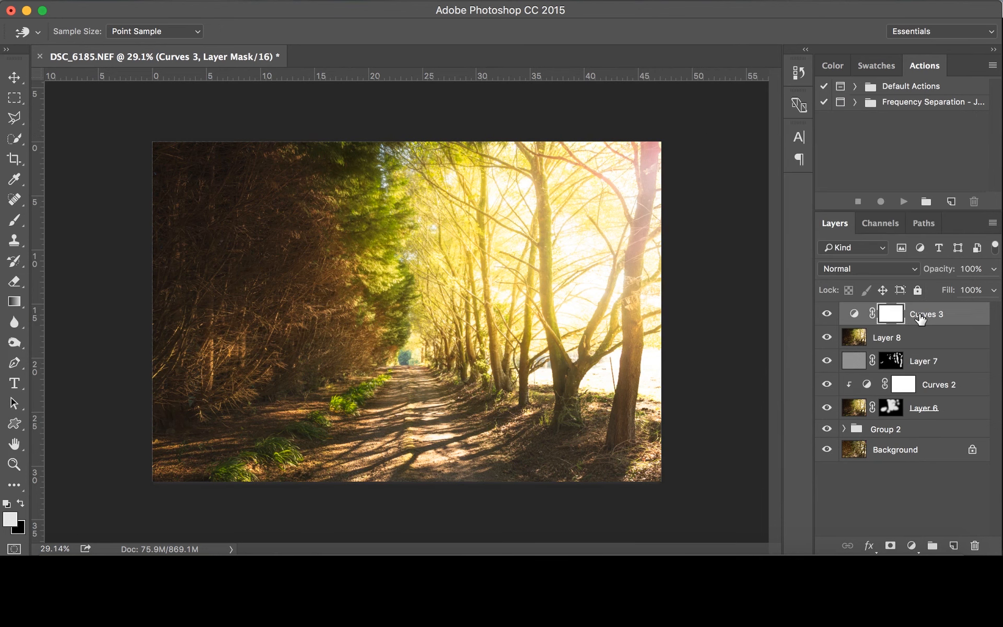
- Invert the Curves 3 mask and paint white over the path with an 800 px brush at 41% opacity to brighten it
{"action": "key", "text": "super+i"}
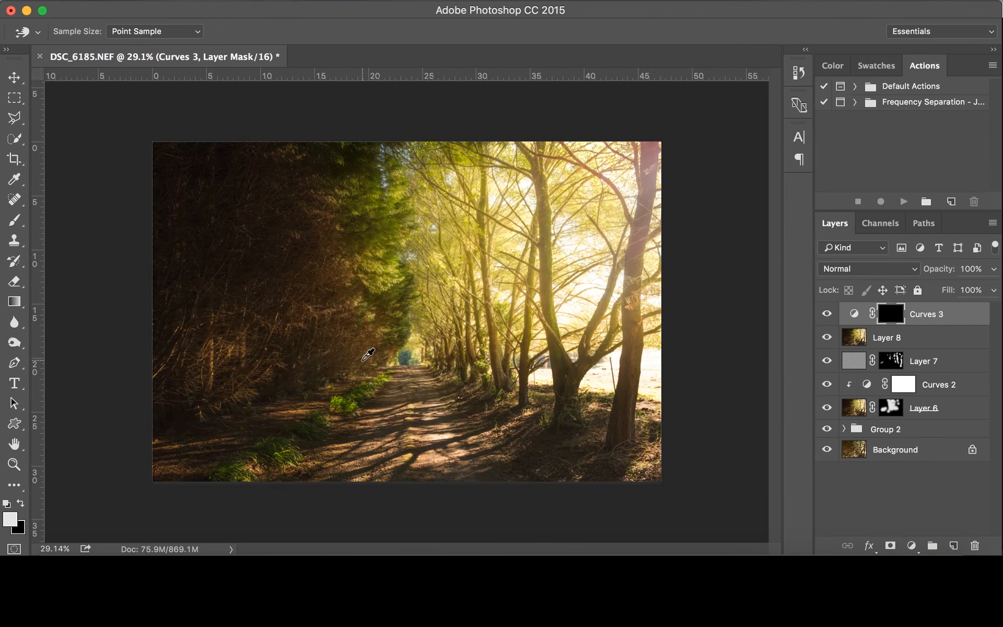
{"action": "key", "text": "b"}
{"action": "scroll", "coordinate": [425, 392], "scroll_direction": "up", "scroll_amount": 3}
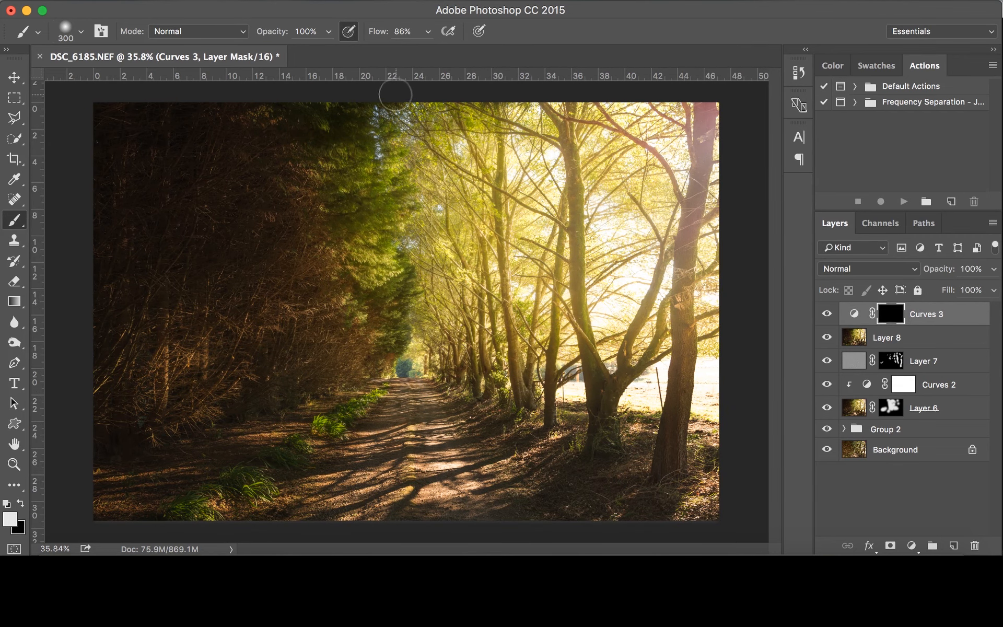
{"action": "left_click_drag", "start_coordinate": [280, 33], "coordinate": [233, 34]}
{"action": "scroll", "coordinate": [446, 341], "scroll_direction": "up", "scroll_amount": 1}
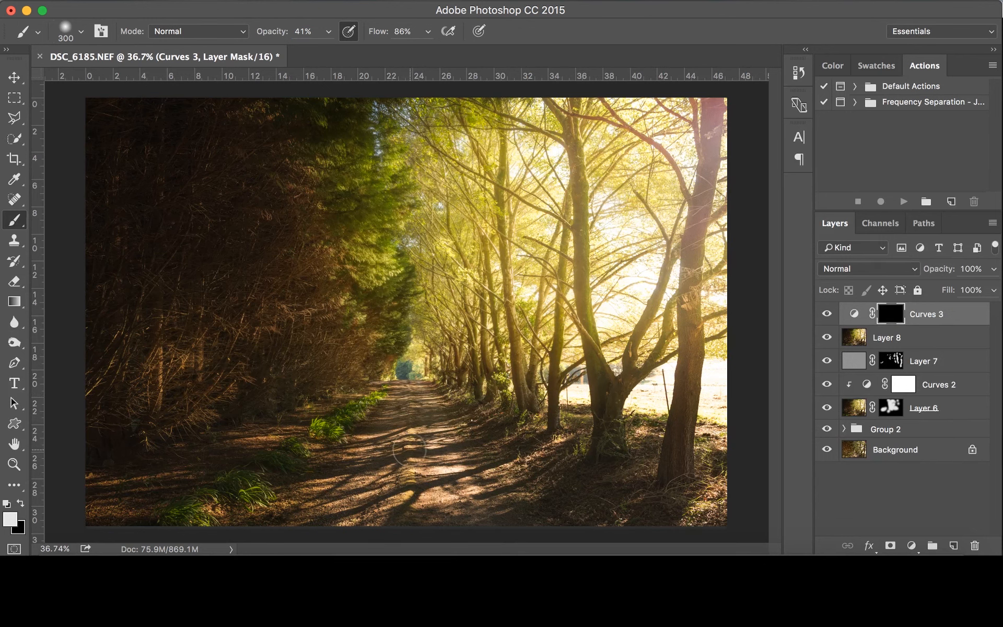
{"action": "key", "text": "bracketright"}
{"action": "key", "text": "bracketright"}
{"action": "key", "text": "bracketright"}
{"action": "key", "text": "bracketright"}
{"action": "key", "text": "bracketright"}
{"action": "mouse_move", "coordinate": [374, 472]}
{"action": "left_mouse_down"}
{"action": "mouse_move", "coordinate": [483, 454]}
{"action": "mouse_move", "coordinate": [489, 423]}
{"action": "left_mouse_up"}
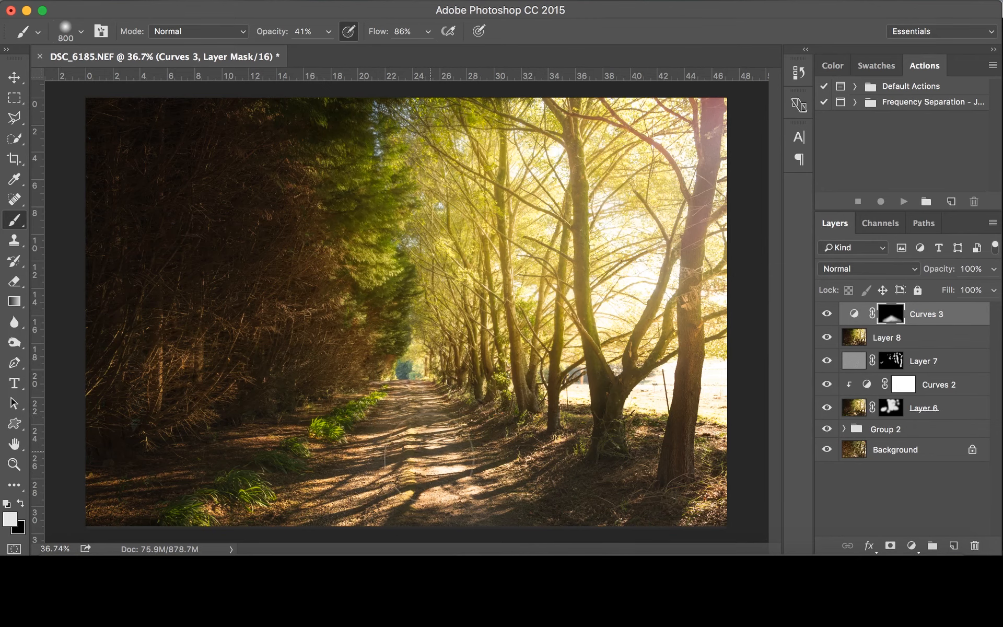
- Lower the Curves 3 layer's opacity to 57% to soften the path brightening
{"action": "key", "text": "x"}
{"action": "scroll", "coordinate": [502, 414], "scroll_direction": "down", "scroll_amount": 5}
{"action": "scroll", "coordinate": [502, 414], "scroll_direction": "up", "scroll_amount": 3}
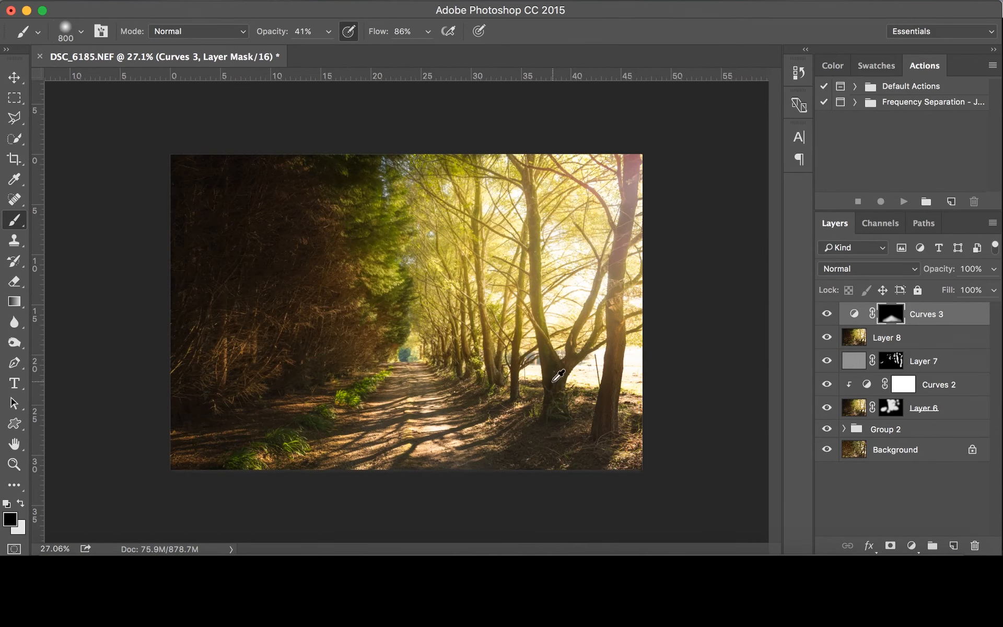
{"action": "key", "text": "v"}
{"action": "left_click_drag", "start_coordinate": [944, 269], "coordinate": [929, 270]}
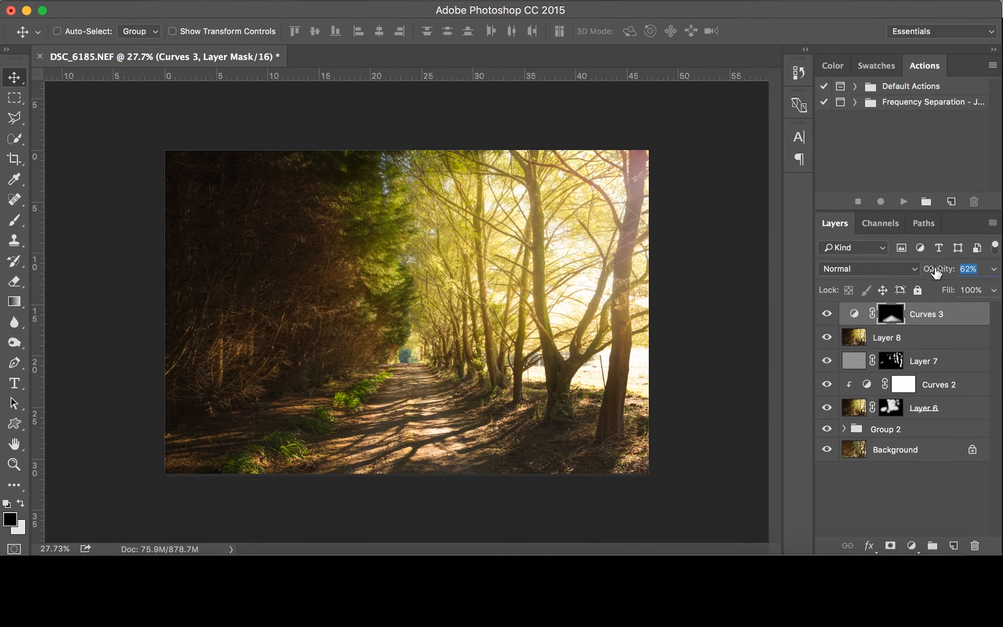
{"action": "scroll", "coordinate": [336, 365], "scroll_direction": "up", "scroll_amount": 3}
{"action": "scroll", "coordinate": [357, 350], "scroll_direction": "down", "scroll_amount": 3}
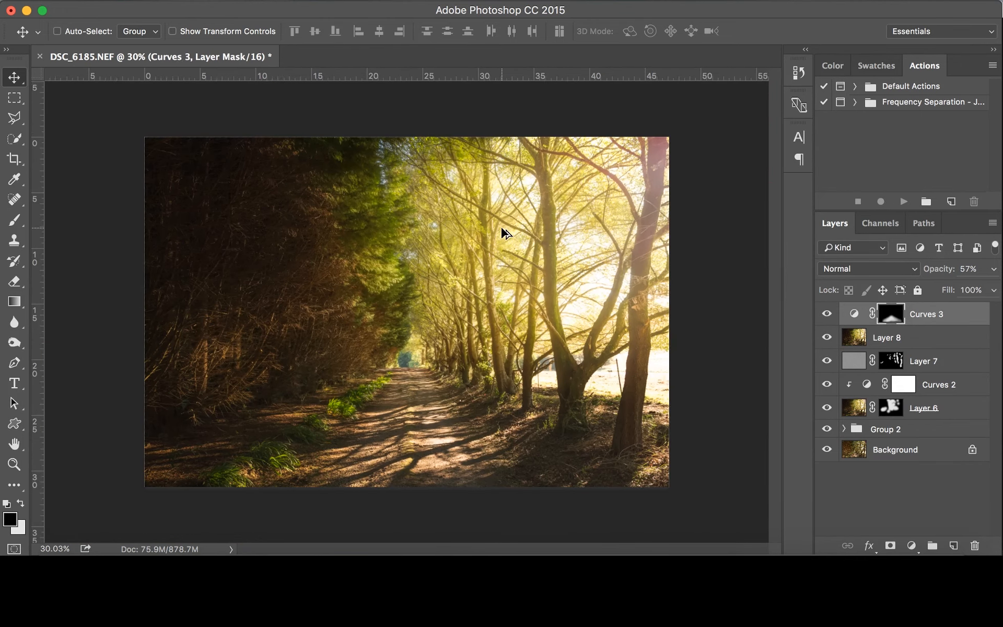
- Compare the image with the Curves 3 path brightening hidden and shown
{"action": "left_click", "coordinate": [828, 315]}
{"action": "left_click", "coordinate": [828, 316]}
{"action": "left_click", "coordinate": [828, 317]}
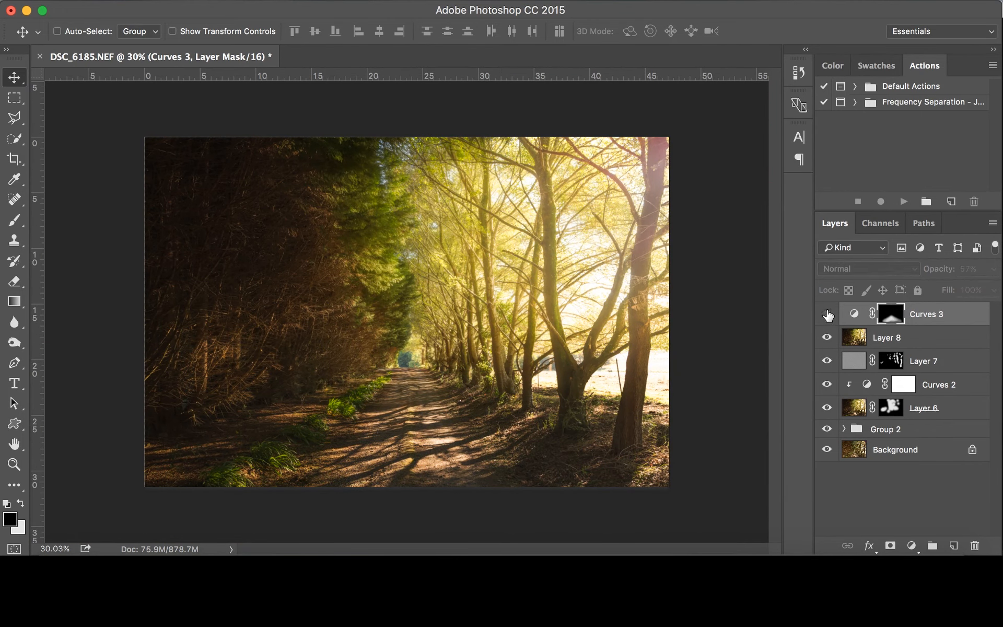
{"action": "left_click", "coordinate": [828, 319]}
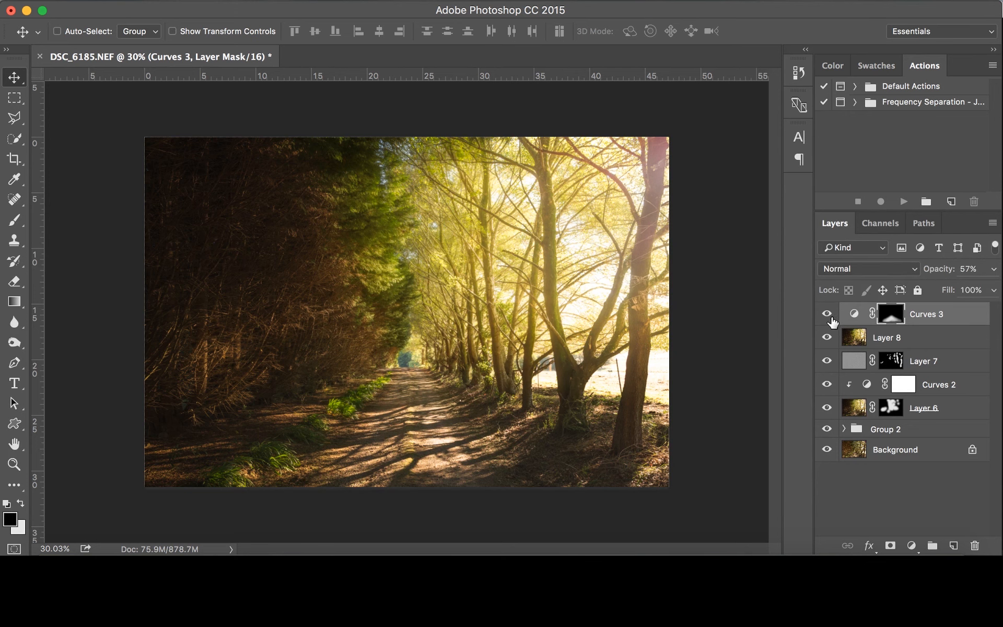
{"action": "left_click", "coordinate": [828, 316]}
{"action": "left_click", "coordinate": [828, 317]}
{"action": "scroll", "coordinate": [429, 331], "scroll_direction": "up", "scroll_amount": 2}
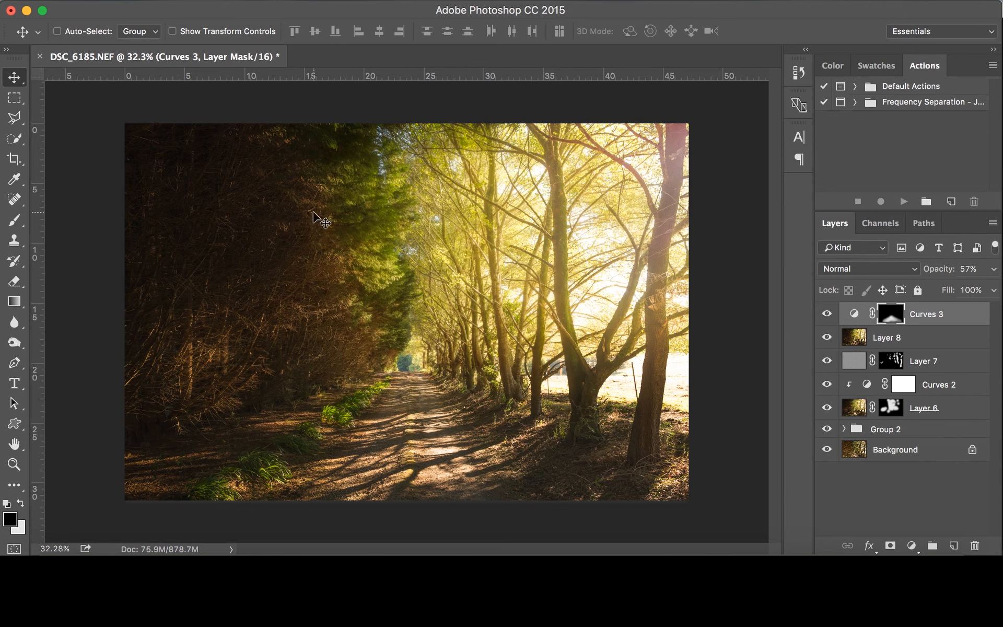
- Stamp the visible image into a new layer above Curves 3 and apply Hue/Saturation to it with Saturation -23
{"action": "key", "text": "super+2"}
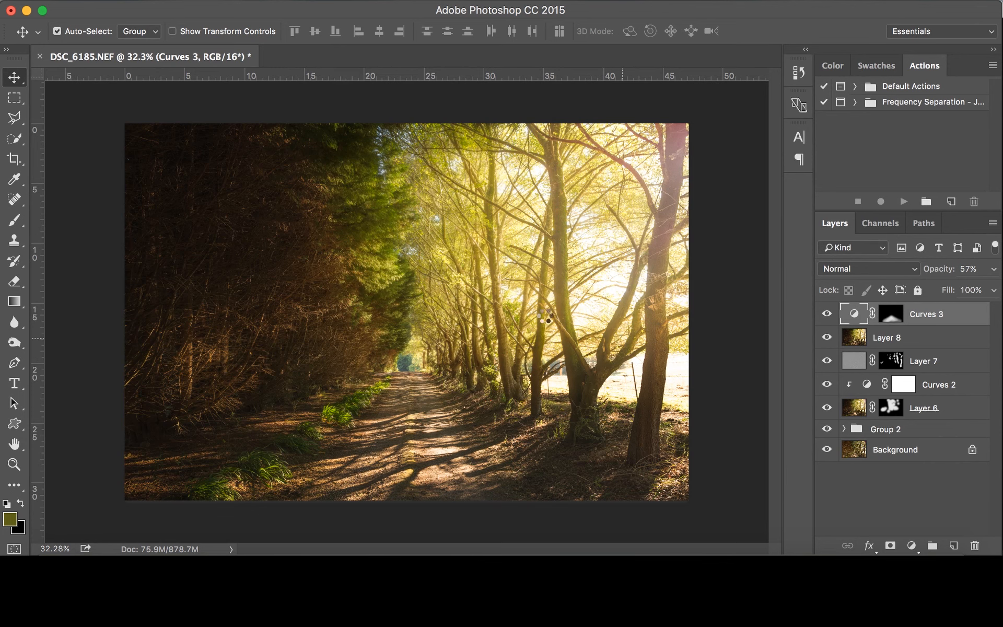
{"action": "key", "text": "super+alt+shift+e"}
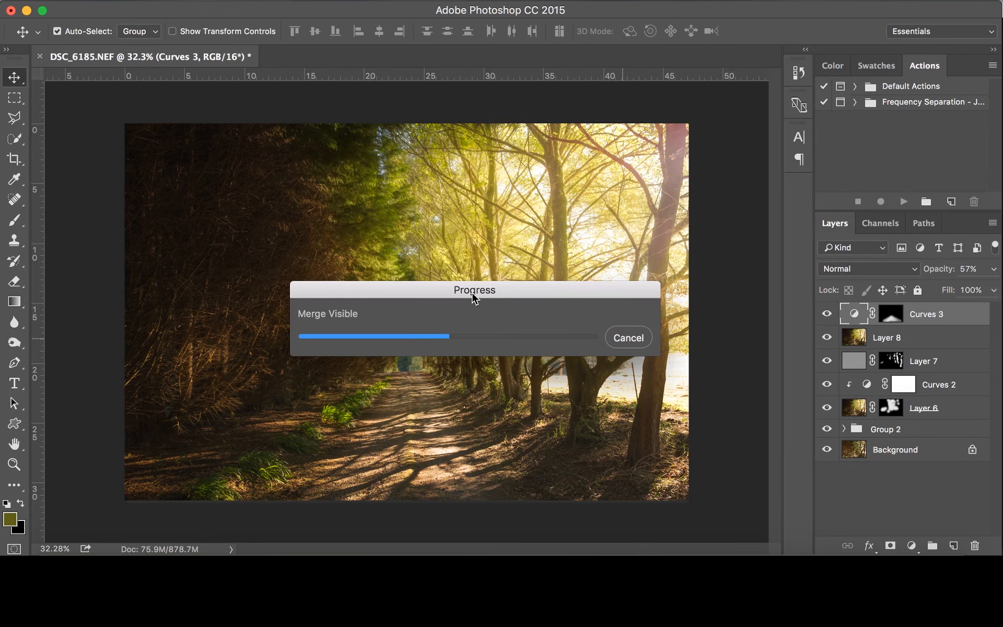
{"action": "mouse_move", "coordinate": [472, 292]}
{"action": "left_mouse_down"}
{"action": "mouse_move", "coordinate": [546, 313]}
{"action": "mouse_move", "coordinate": [471, 270]}
{"action": "left_mouse_up"}
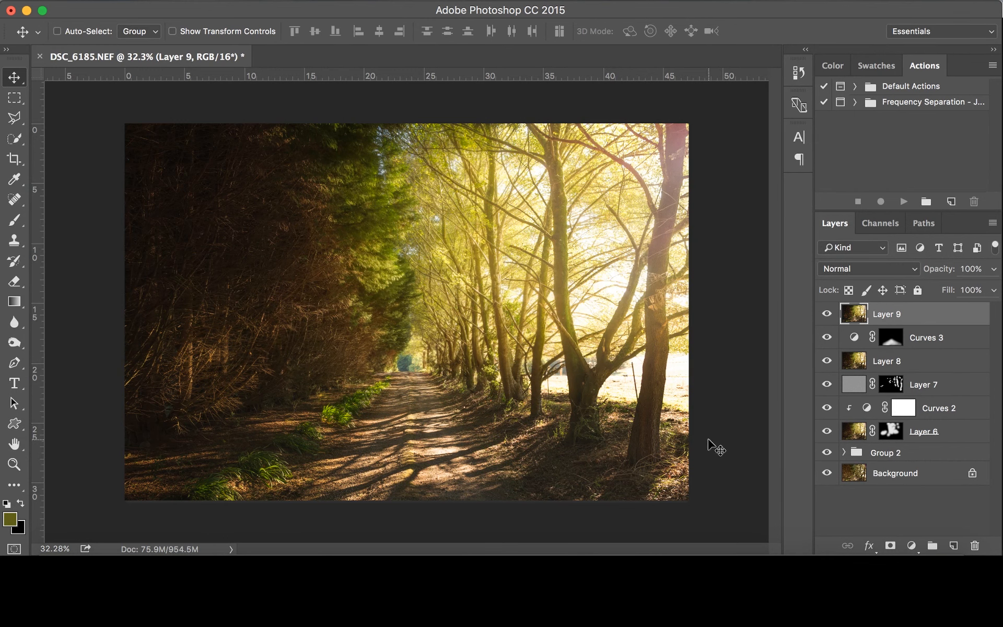
{"action": "key", "text": "super+u"}
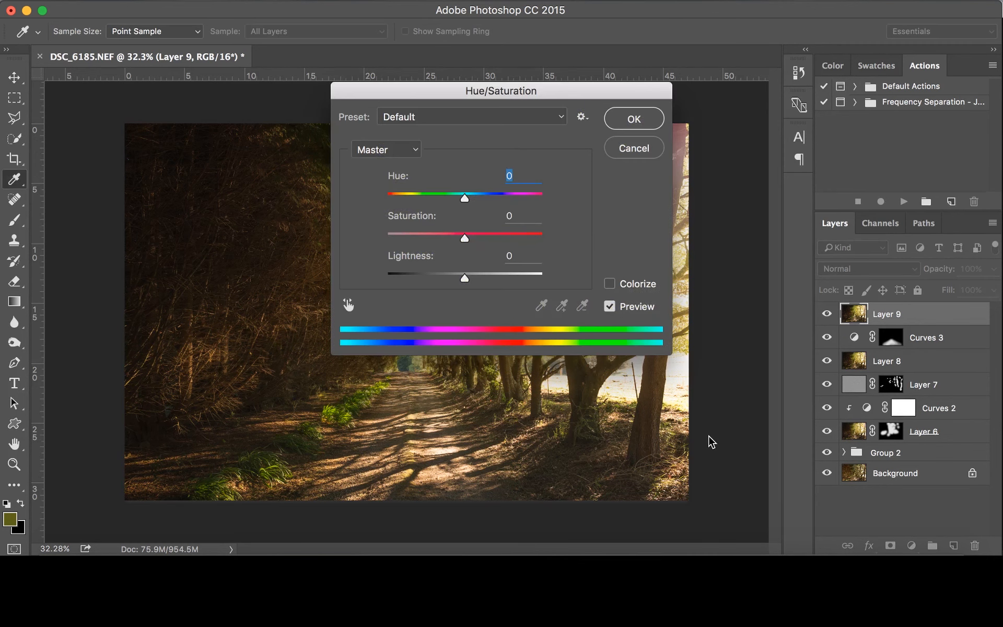
{"action": "left_click_drag", "start_coordinate": [477, 96], "coordinate": [569, 121]}
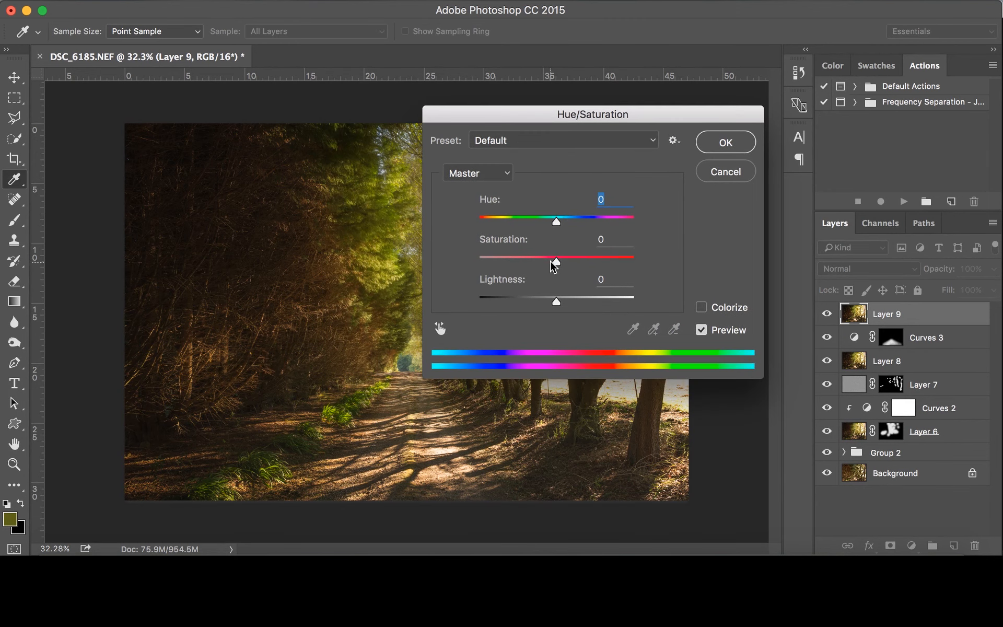
{"action": "left_click_drag", "start_coordinate": [551, 262], "coordinate": [532, 259]}
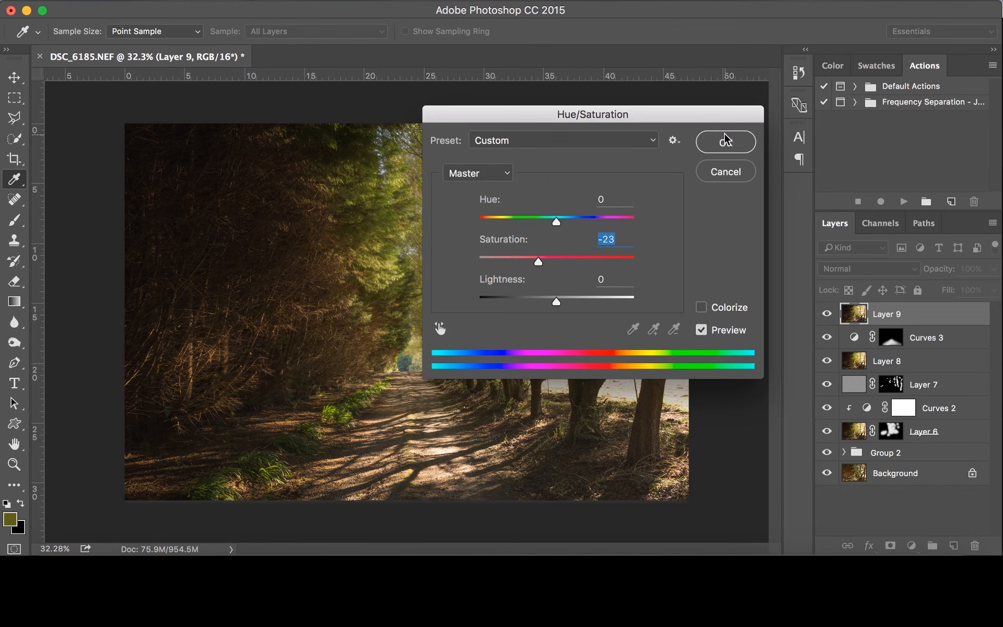
{"action": "key", "text": "Return"}
{"action": "key", "text": "v"}
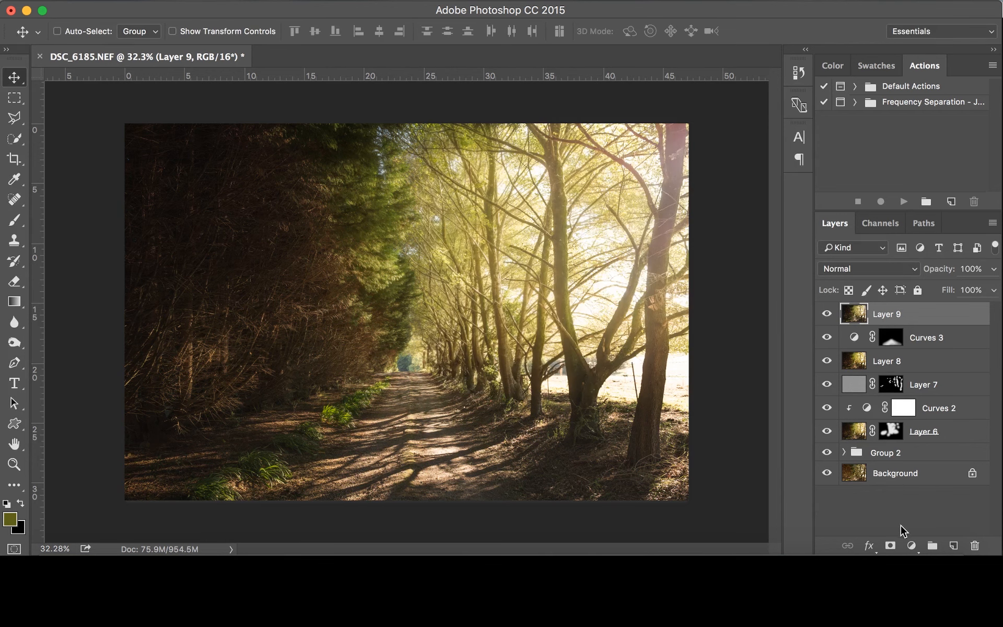
- Add a black mask to Layer 9 and paint white at 100% opacity and flow over the dark conifers and the shaded ground beneath the right-hand trees
{"action": "left_click", "coordinate": [890, 546], "text": "alt"}
{"action": "key", "text": "b"}
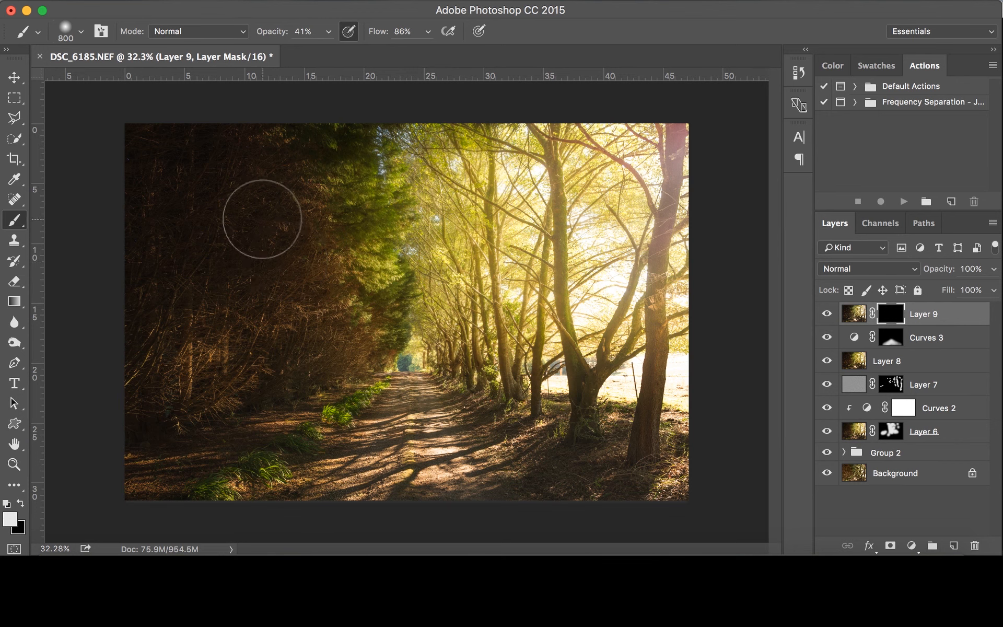
{"action": "key", "text": "x"}
{"action": "left_click_drag", "start_coordinate": [267, 33], "coordinate": [320, 36]}
{"action": "left_click_drag", "start_coordinate": [384, 33], "coordinate": [418, 33]}
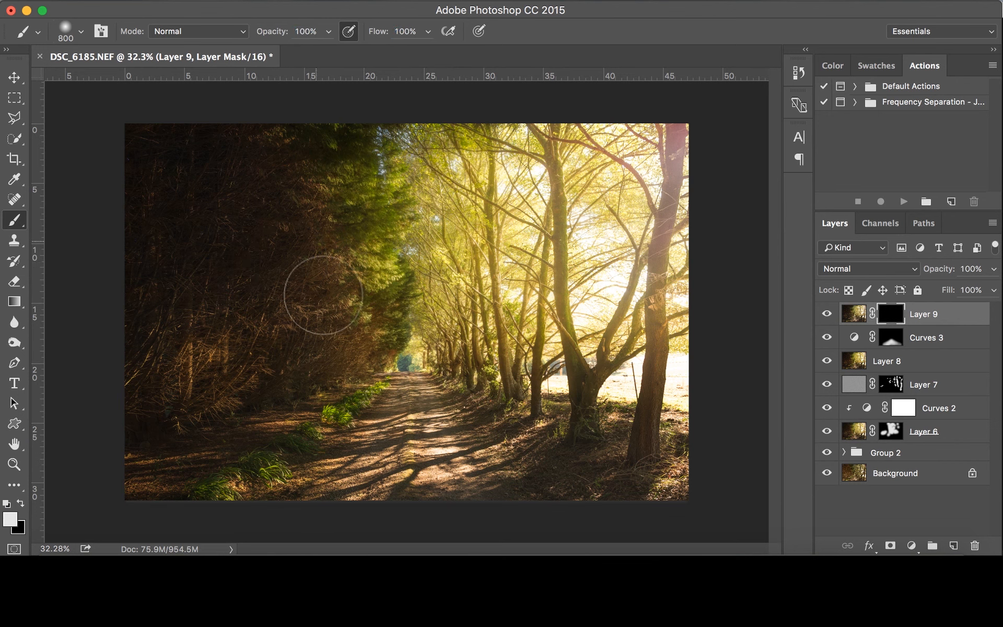
{"action": "mouse_move", "coordinate": [162, 454]}
{"action": "left_mouse_down"}
{"action": "mouse_move", "coordinate": [128, 336]}
{"action": "mouse_move", "coordinate": [314, 304]}
{"action": "mouse_move", "coordinate": [198, 372]}
{"action": "mouse_move", "coordinate": [244, 391]}
{"action": "mouse_move", "coordinate": [250, 413]}
{"action": "mouse_move", "coordinate": [305, 345]}
{"action": "mouse_move", "coordinate": [376, 337]}
{"action": "left_mouse_up"}
{"action": "left_click_drag", "start_coordinate": [593, 470], "coordinate": [633, 481]}
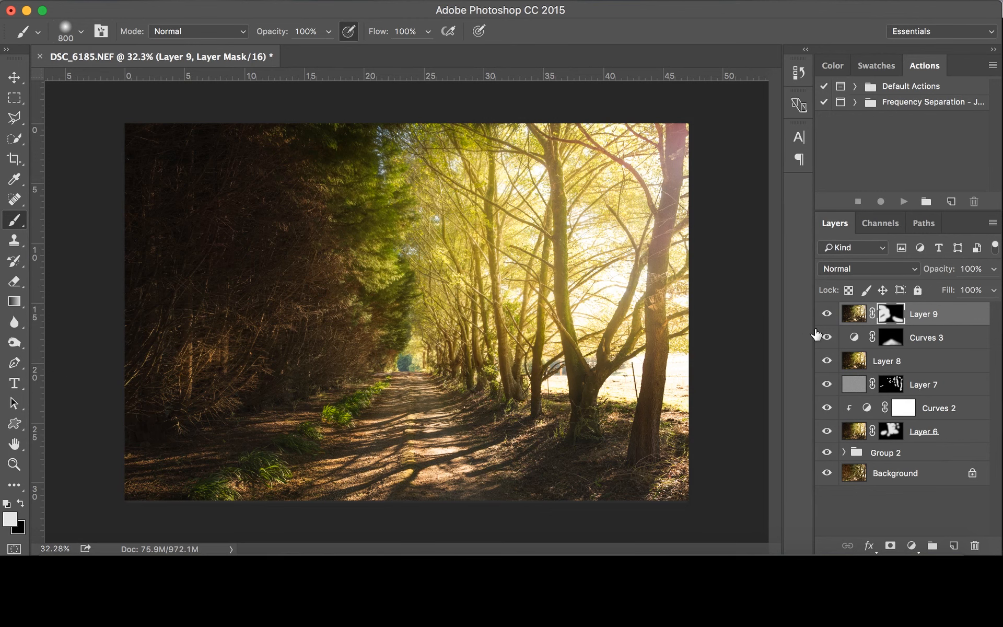
- Set Layer 9's opacity to 83% and compare the desaturation on and off
{"action": "left_click", "coordinate": [826, 314]}
{"action": "left_click", "coordinate": [826, 314]}
{"action": "left_click_drag", "start_coordinate": [941, 269], "coordinate": [931, 270]}
{"action": "left_click", "coordinate": [824, 314]}
{"action": "left_click", "coordinate": [826, 314]}
{"action": "key", "text": "v"}
{"action": "scroll", "coordinate": [443, 272], "scroll_direction": "up", "scroll_amount": 1}
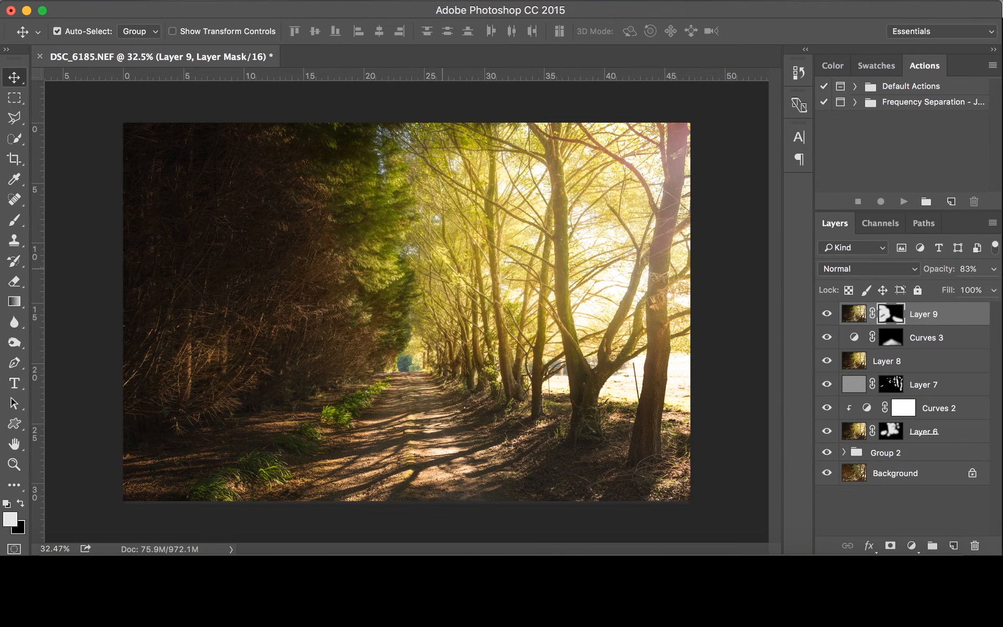
- Stamp the visible image into a new layer above Layer 9 and open it in the Camera Raw Filter
{"action": "key", "text": "super+alt+shift+e"}
{"action": "left_click", "coordinate": [392, 1]}
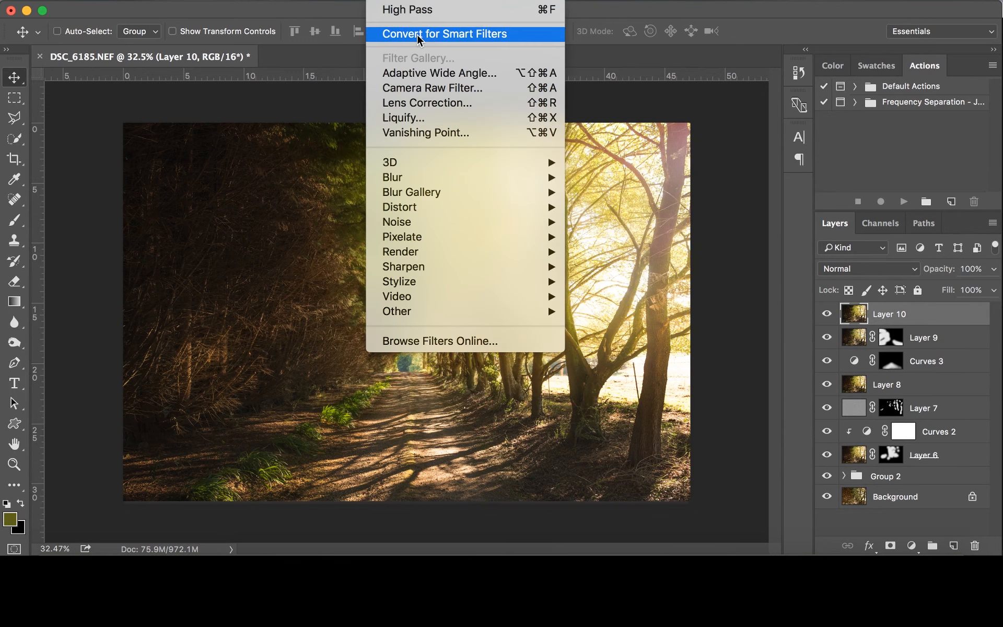
{"action": "left_click", "coordinate": [433, 90]}
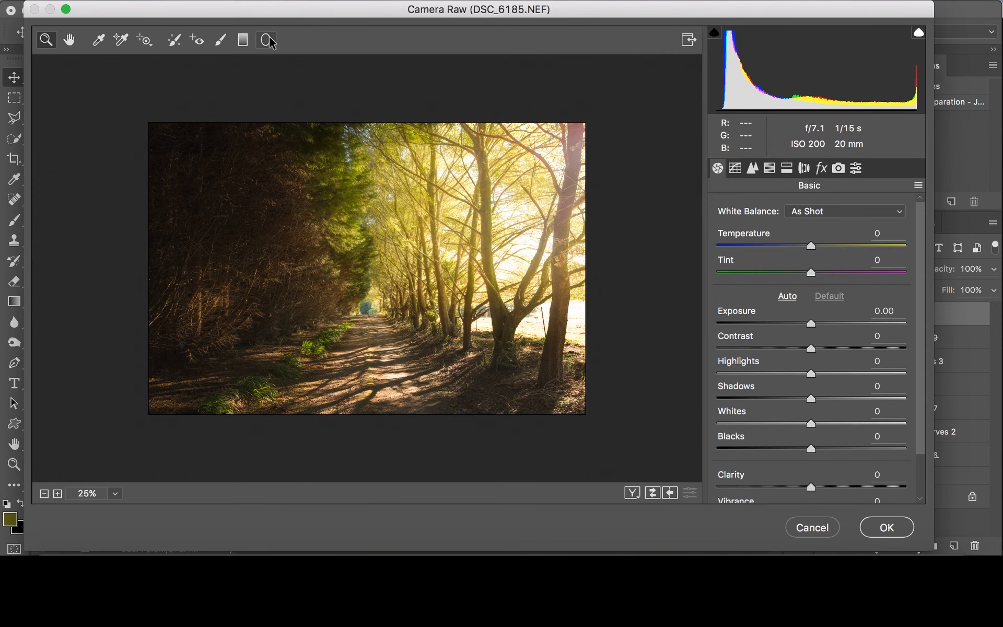
- Create a tall elliptical Radial Filter around the far end of the path with Exposure -1.30 and Feather 41, darkening the area outside it
{"action": "left_click", "coordinate": [267, 40]}
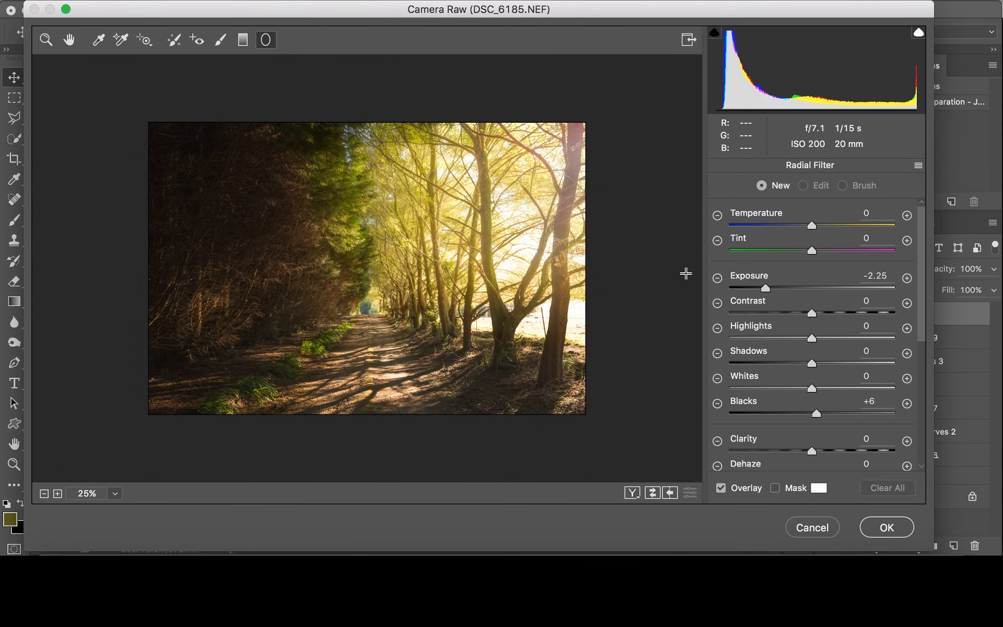
{"action": "left_click", "coordinate": [717, 279]}
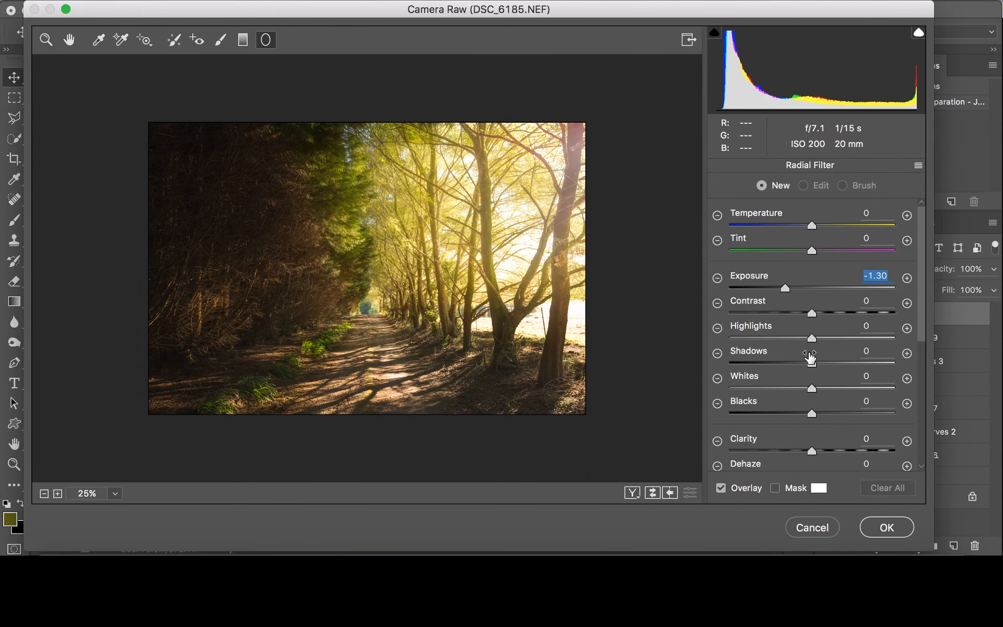
{"action": "scroll", "coordinate": [833, 336], "scroll_direction": "down", "scroll_amount": 10}
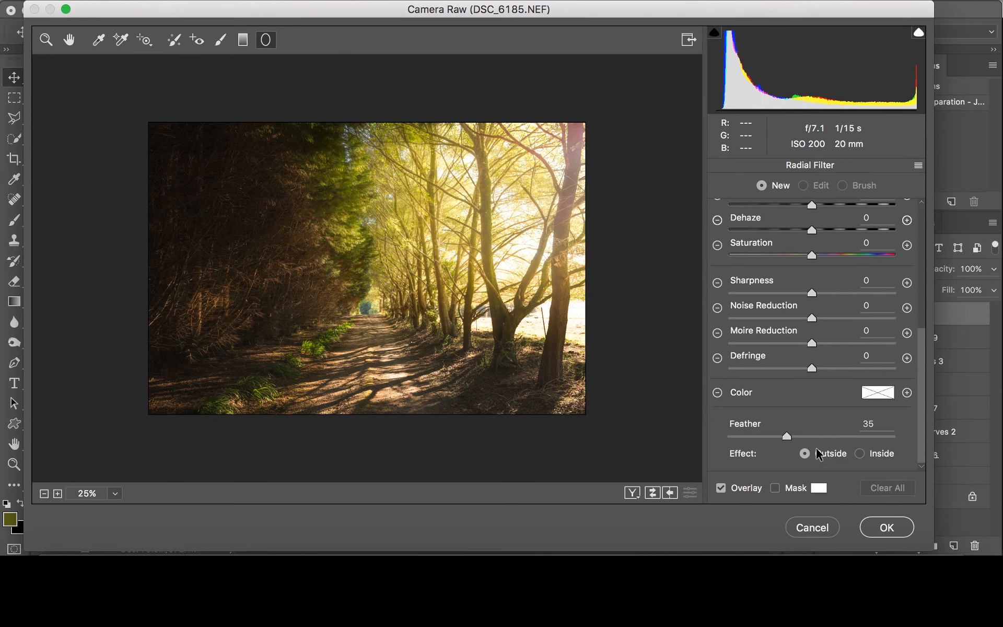
{"action": "mouse_move", "coordinate": [783, 433]}
{"action": "left_mouse_down"}
{"action": "mouse_move", "coordinate": [770, 435]}
{"action": "mouse_move", "coordinate": [794, 435]}
{"action": "left_mouse_up"}
{"action": "mouse_move", "coordinate": [373, 227]}
{"action": "left_mouse_down"}
{"action": "mouse_move", "coordinate": [459, 421]}
{"action": "mouse_move", "coordinate": [460, 408]}
{"action": "left_mouse_up"}
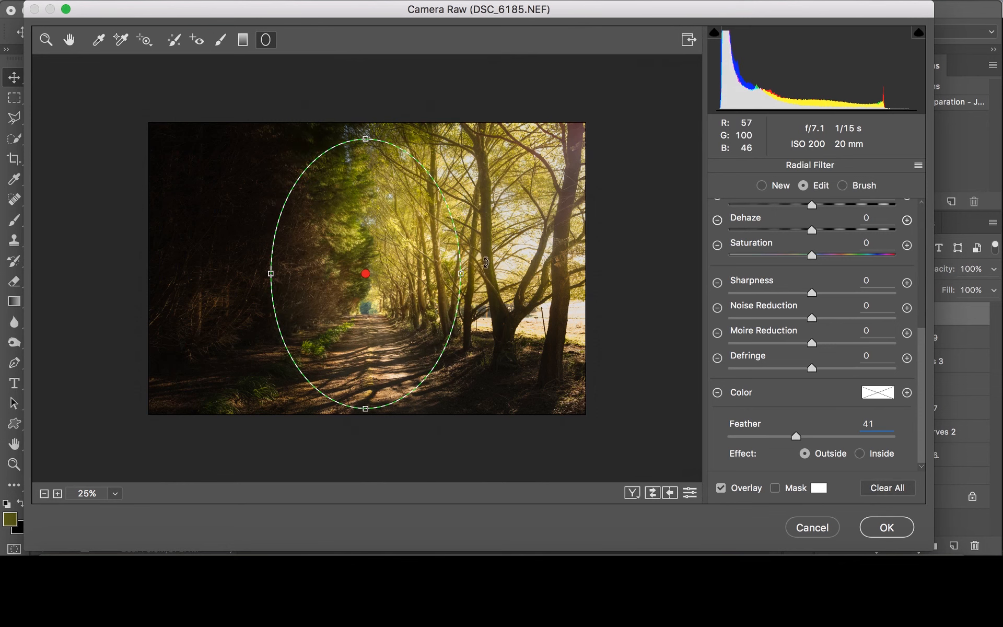
{"action": "left_click_drag", "start_coordinate": [459, 275], "coordinate": [439, 273]}
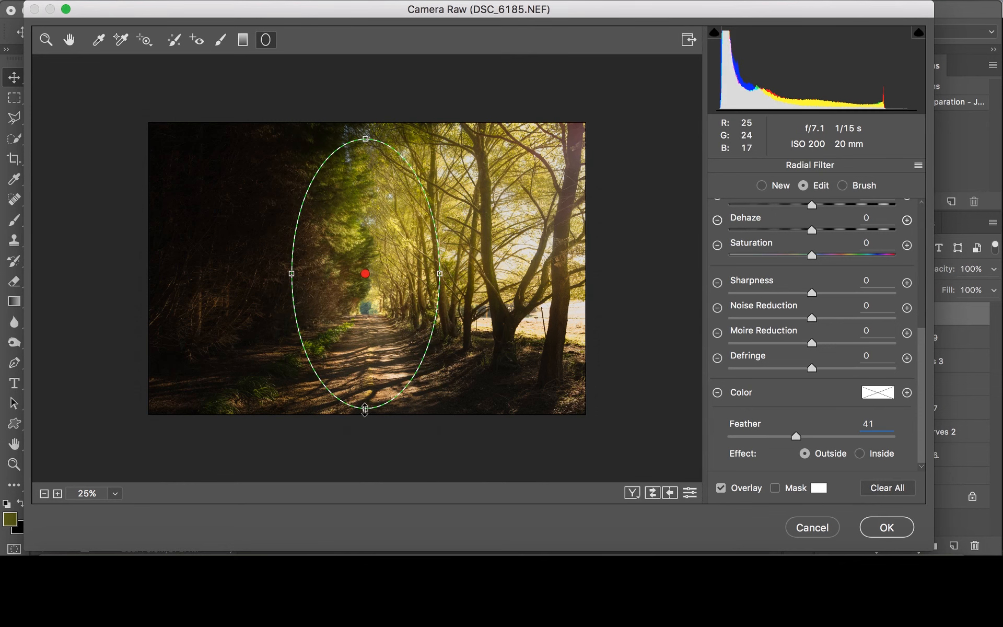
{"action": "left_click_drag", "start_coordinate": [365, 409], "coordinate": [365, 427]}
- Set the Radial Filter's Exposure to -0.85, Blacks to +9 and Shadows to +8, and compare before and after
{"action": "scroll", "coordinate": [804, 232], "scroll_direction": "up", "scroll_amount": 5}
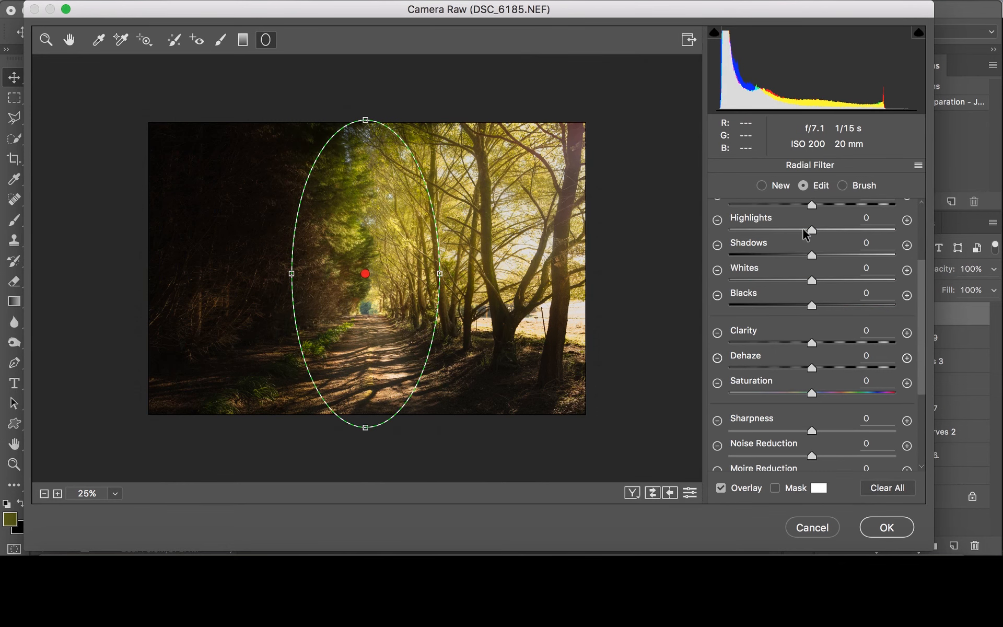
{"action": "left_click_drag", "start_coordinate": [785, 217], "coordinate": [795, 213]}
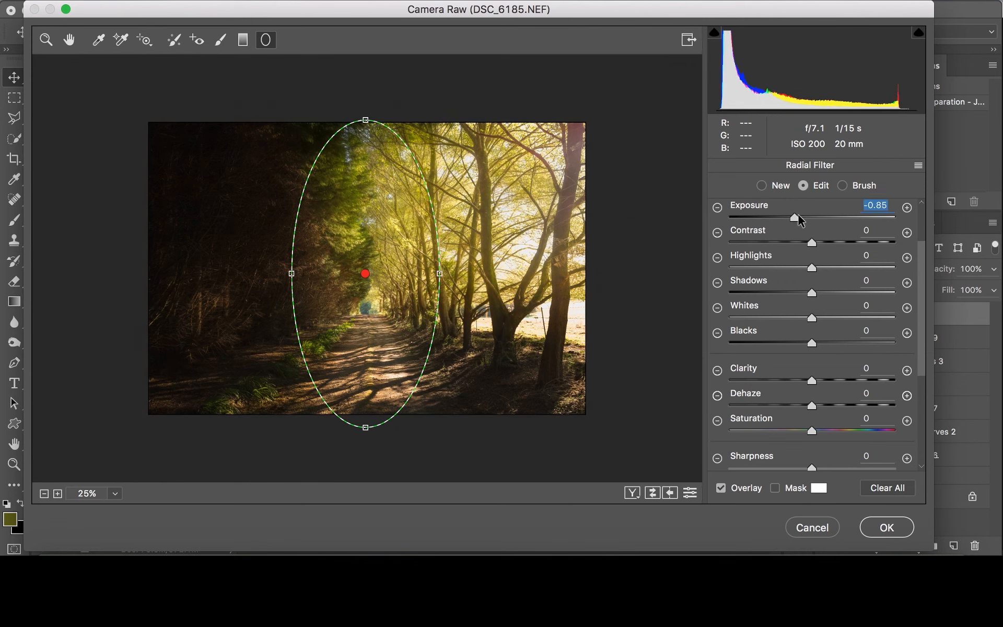
{"action": "left_click_drag", "start_coordinate": [811, 343], "coordinate": [818, 343]}
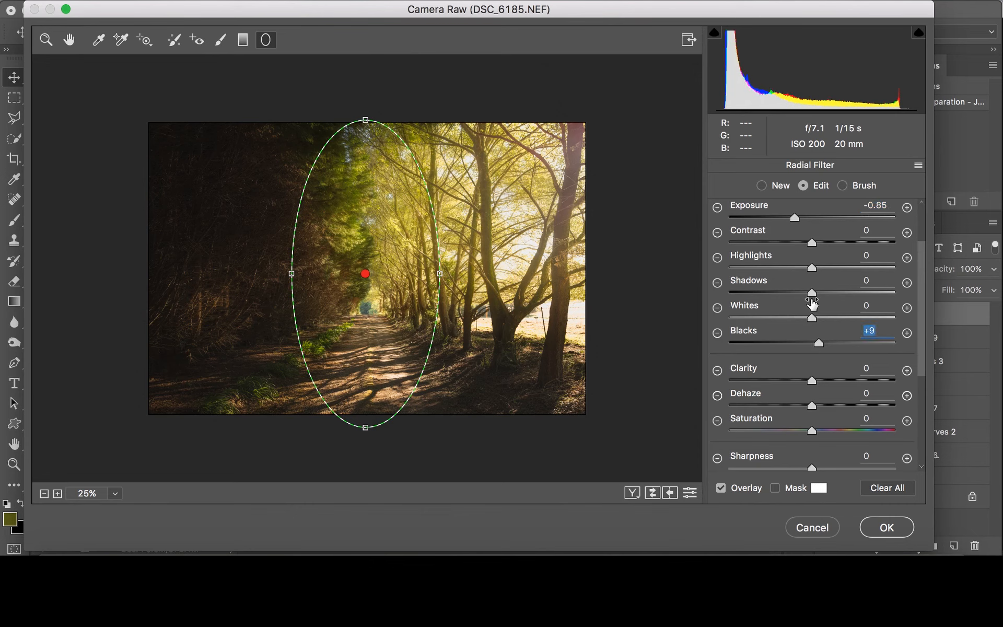
{"action": "left_click_drag", "start_coordinate": [818, 293], "coordinate": [818, 292]}
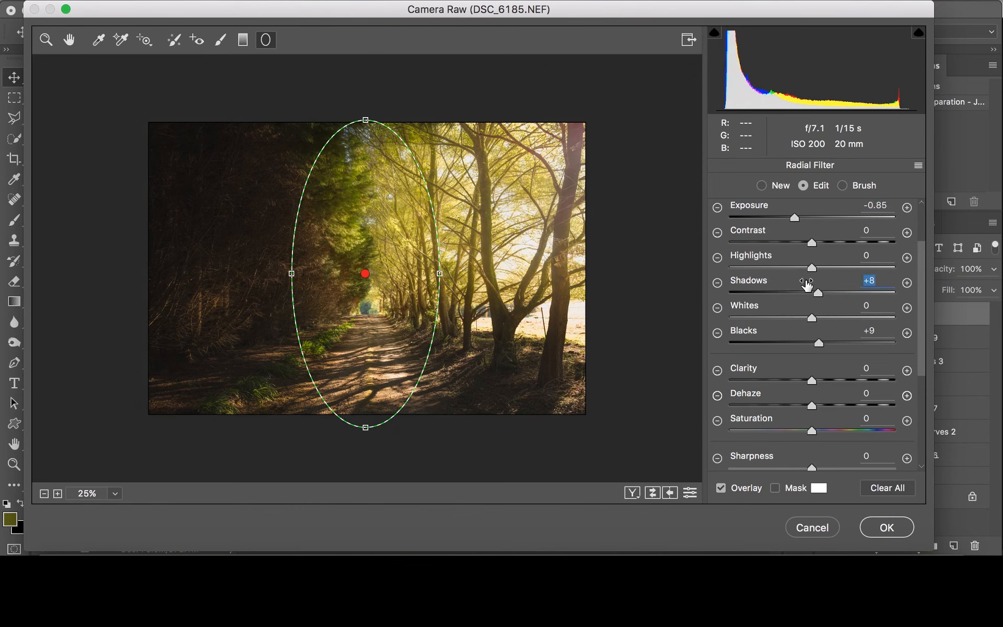
{"action": "left_click", "coordinate": [653, 486]}
{"action": "left_click", "coordinate": [653, 487]}
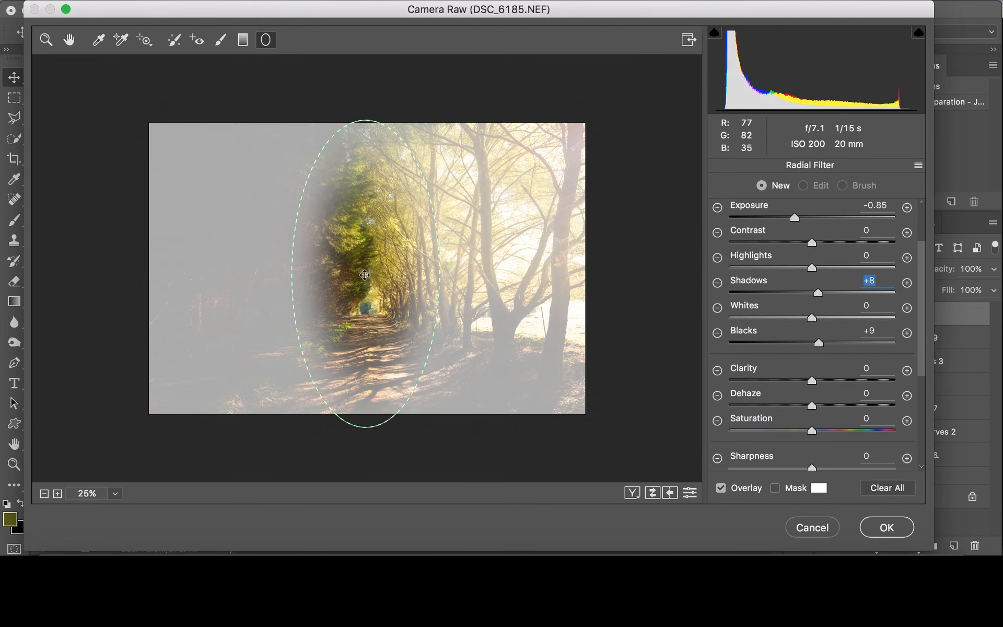
- Widen the radial ellipse to reach the large trunk on the right and stretch it beyond the photo's upper and lower edges
{"action": "left_click", "coordinate": [366, 277]}
{"action": "left_click_drag", "start_coordinate": [437, 270], "coordinate": [492, 270]}
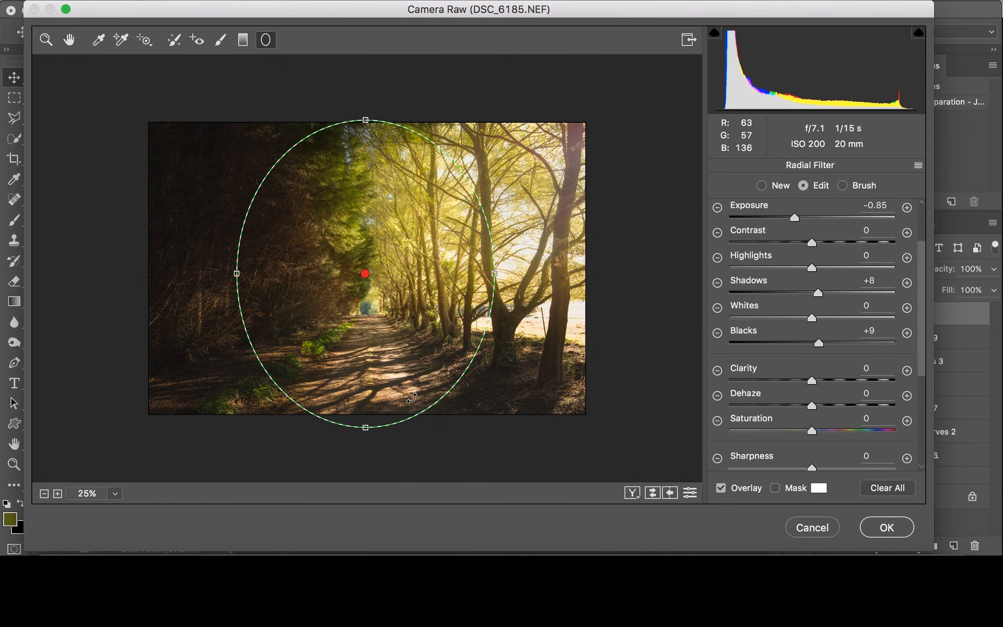
{"action": "left_click_drag", "start_coordinate": [366, 427], "coordinate": [366, 447]}
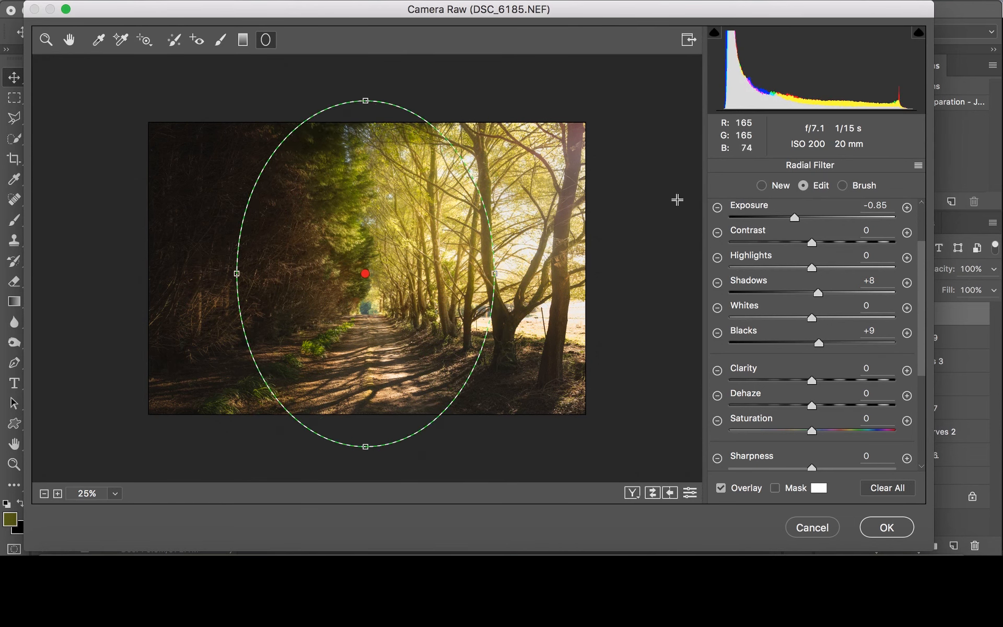
- Subtract the bright upper-right trees from the radial darkening with an erasing mask brush at Size 32, Feather 100 and Flow 13
{"action": "left_click", "coordinate": [842, 186]}
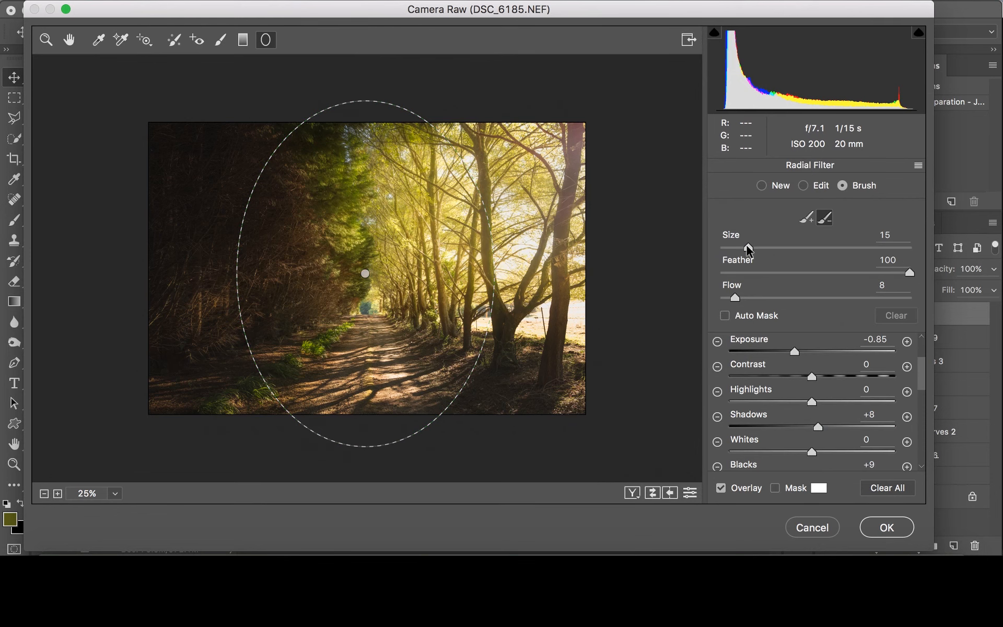
{"action": "left_click_drag", "start_coordinate": [779, 243], "coordinate": [779, 244]}
{"action": "left_click", "coordinate": [746, 296]}
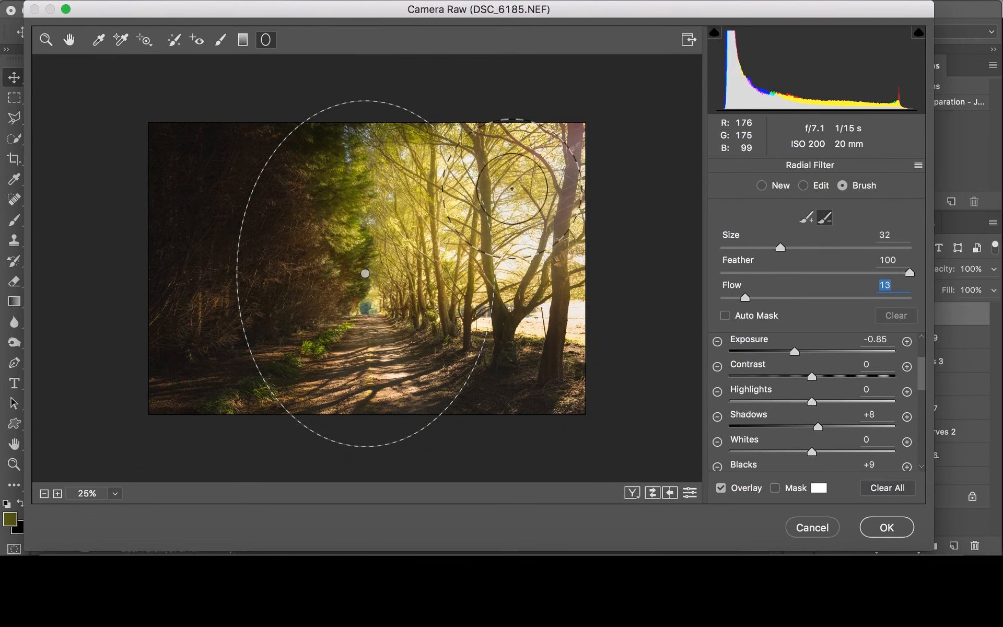
{"action": "mouse_move", "coordinate": [523, 167]}
{"action": "left_mouse_down"}
{"action": "mouse_move", "coordinate": [472, 168]}
{"action": "mouse_move", "coordinate": [507, 240]}
{"action": "mouse_move", "coordinate": [597, 208]}
{"action": "mouse_move", "coordinate": [584, 219]}
{"action": "left_mouse_up"}
- Raise the erasing brush to Flow 57 and Size 50 and erase more of the darkening over the sunlit right-hand branches
{"action": "left_click_drag", "start_coordinate": [779, 298], "coordinate": [828, 298]}
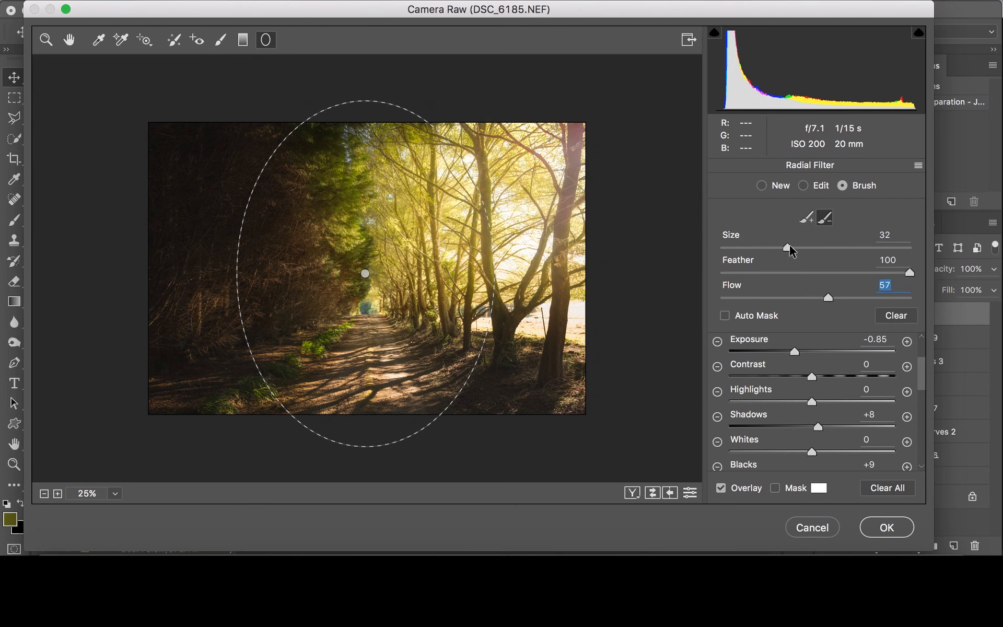
{"action": "left_click_drag", "start_coordinate": [780, 247], "coordinate": [814, 247]}
{"action": "mouse_move", "coordinate": [517, 200]}
{"action": "left_mouse_down"}
{"action": "mouse_move", "coordinate": [582, 186]}
{"action": "mouse_move", "coordinate": [485, 159]}
{"action": "mouse_move", "coordinate": [463, 167]}
{"action": "mouse_move", "coordinate": [483, 195]}
{"action": "mouse_move", "coordinate": [457, 231]}
{"action": "mouse_move", "coordinate": [535, 210]}
{"action": "mouse_move", "coordinate": [481, 226]}
{"action": "mouse_move", "coordinate": [539, 184]}
{"action": "mouse_move", "coordinate": [483, 221]}
{"action": "mouse_move", "coordinate": [504, 208]}
{"action": "mouse_move", "coordinate": [555, 208]}
{"action": "mouse_move", "coordinate": [475, 207]}
{"action": "mouse_move", "coordinate": [554, 204]}
{"action": "mouse_move", "coordinate": [497, 199]}
{"action": "mouse_move", "coordinate": [483, 218]}
{"action": "mouse_move", "coordinate": [506, 207]}
{"action": "mouse_move", "coordinate": [501, 215]}
{"action": "mouse_move", "coordinate": [470, 228]}
{"action": "mouse_move", "coordinate": [432, 169]}
{"action": "mouse_move", "coordinate": [476, 174]}
{"action": "mouse_move", "coordinate": [523, 203]}
{"action": "mouse_move", "coordinate": [468, 209]}
{"action": "mouse_move", "coordinate": [548, 225]}
{"action": "left_mouse_up"}
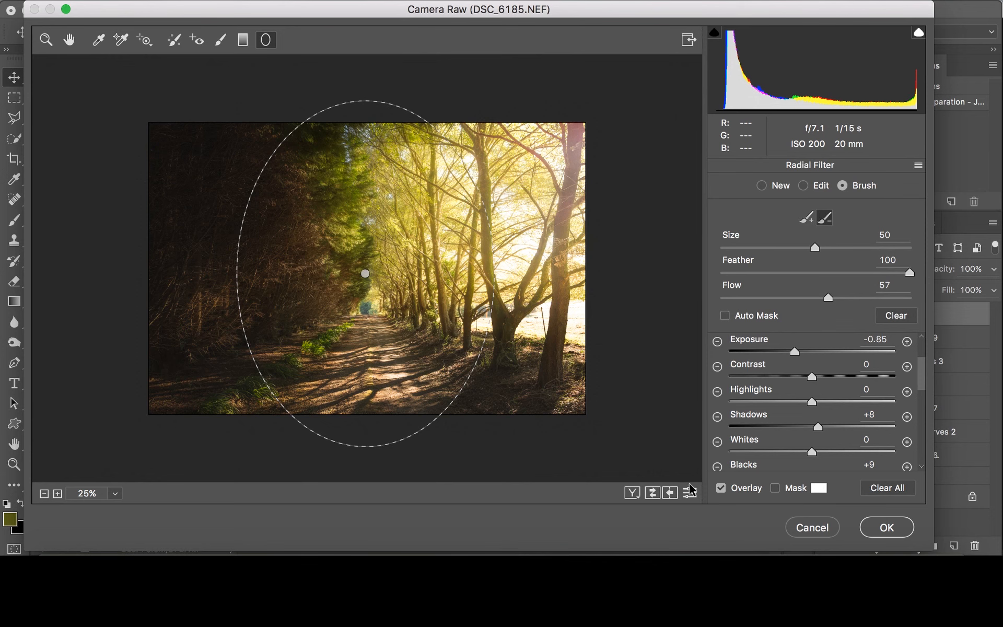
- Compare the photo before and after the radial vignette and apply the Camera Raw filter to Layer 10
{"action": "left_click", "coordinate": [652, 492]}
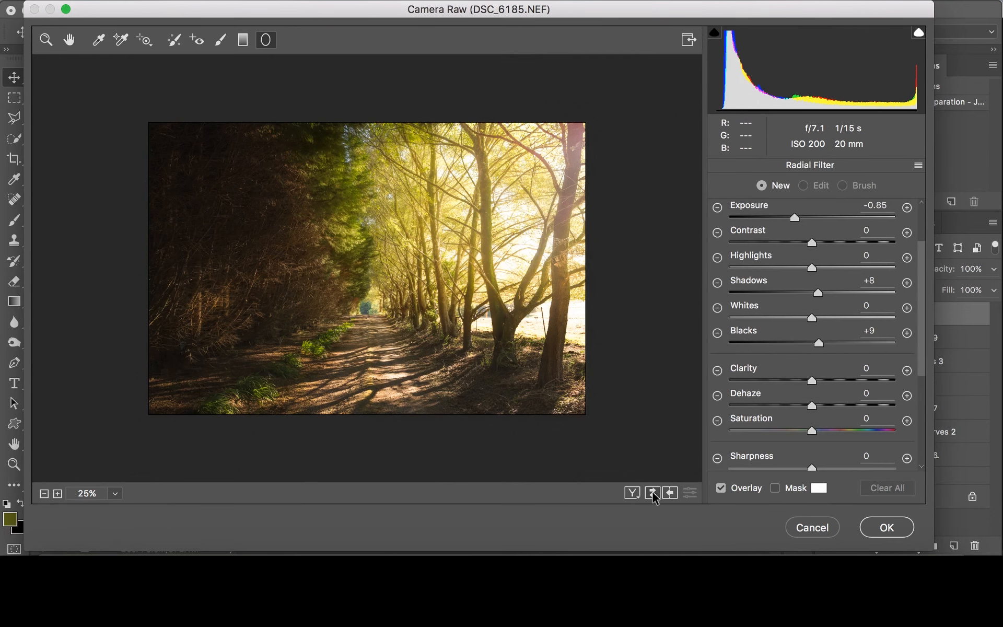
{"action": "left_click", "coordinate": [652, 492]}
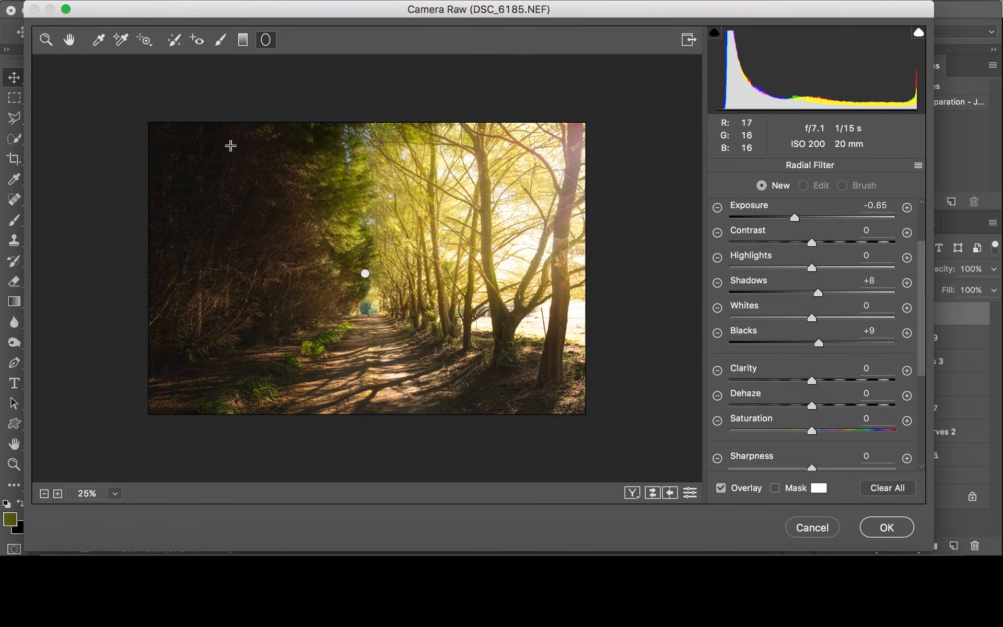
{"action": "left_click", "coordinate": [659, 493]}
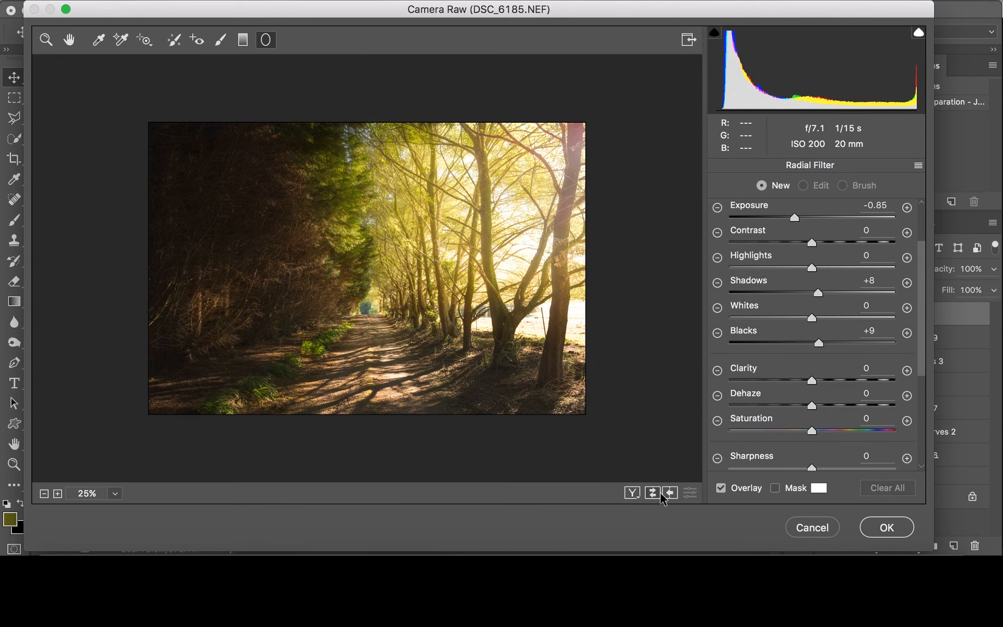
{"action": "left_click", "coordinate": [660, 493]}
{"action": "key", "text": "Return"}
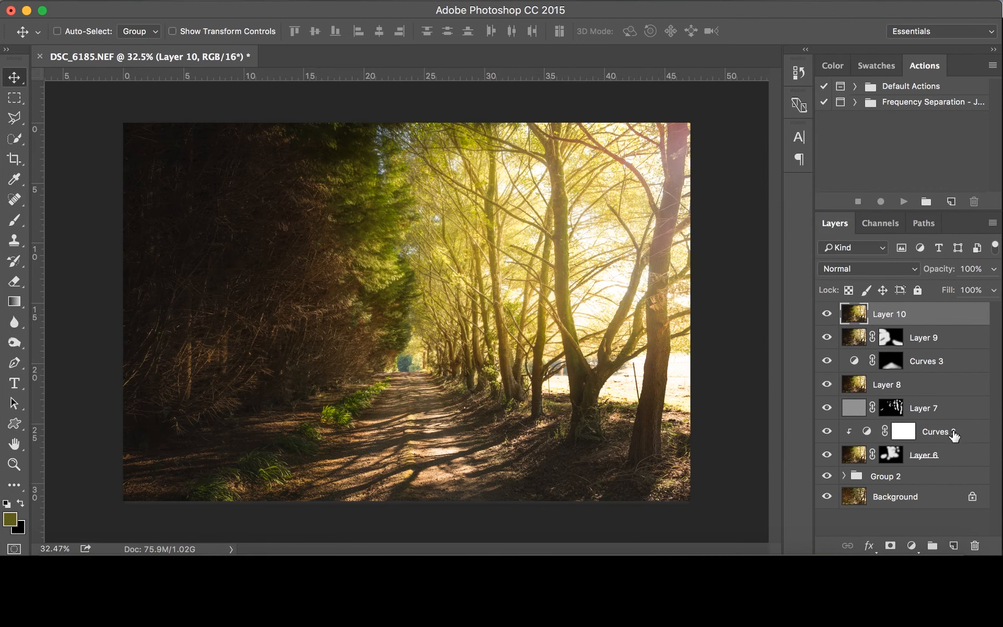
- Group every layer above the Background and toggle the group's visibility to compare the finished edit with the original photo
{"action": "left_click", "coordinate": [936, 478], "text": "shift"}
{"action": "key", "text": "super+g"}
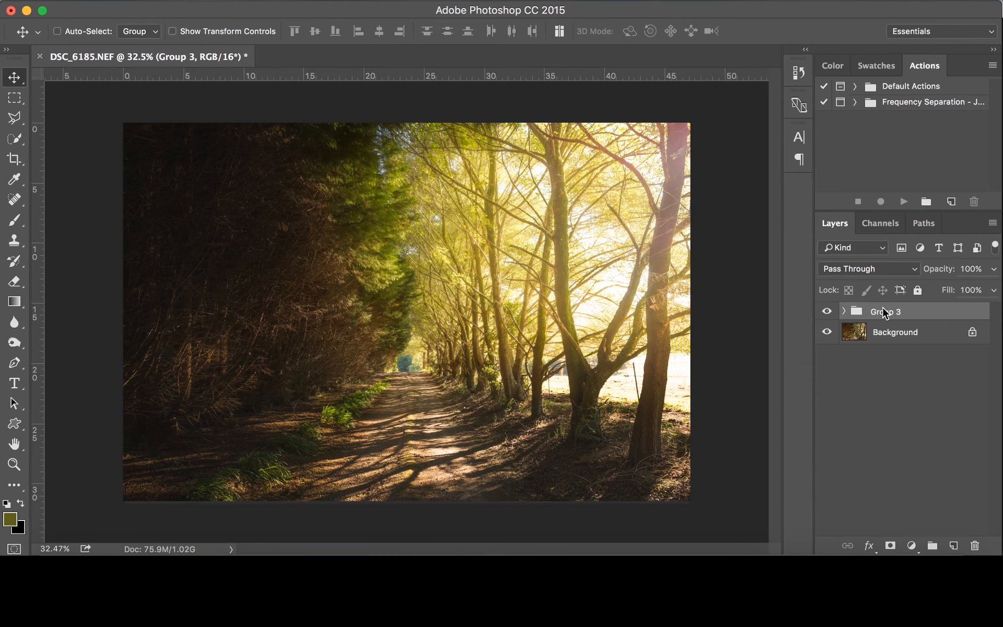
{"action": "left_click", "coordinate": [826, 312]}
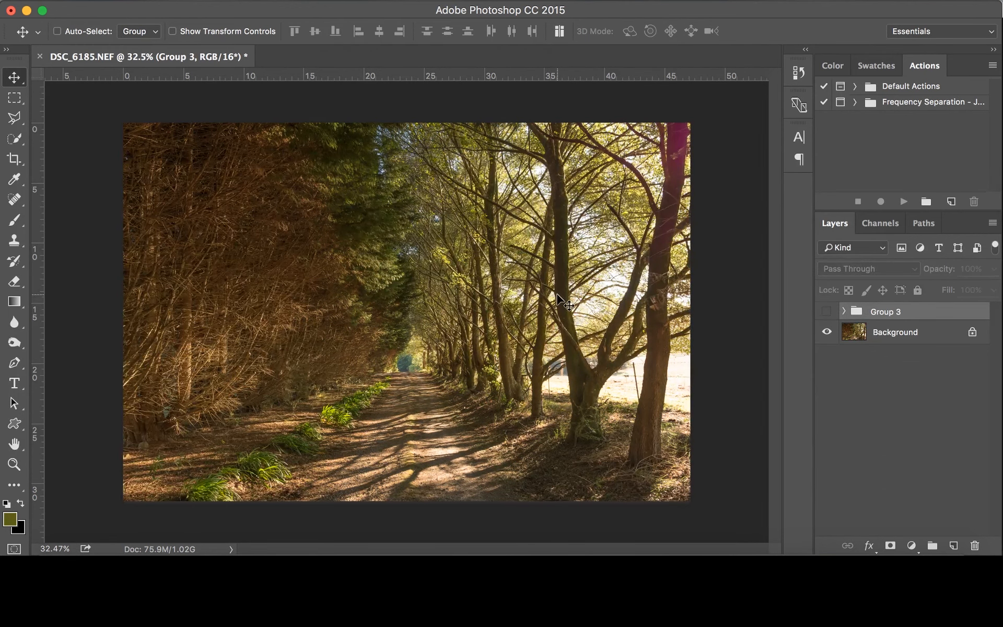
{"action": "left_click", "coordinate": [827, 312]}
{"action": "left_click", "coordinate": [826, 312]}
{"action": "left_click", "coordinate": [827, 313]}
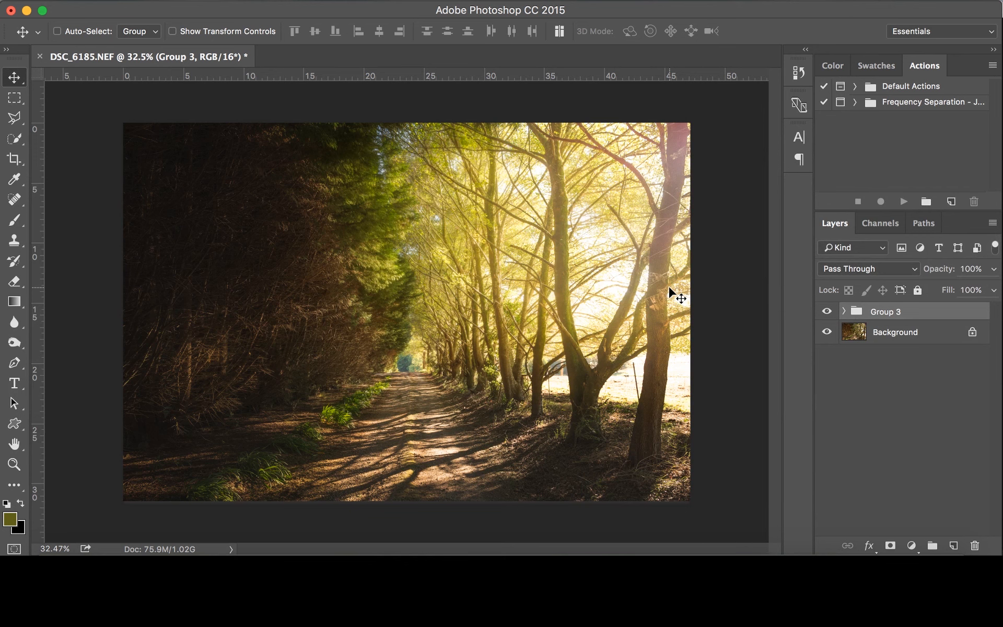
{"action": "left_click", "coordinate": [827, 312]}
{"action": "left_click", "coordinate": [827, 313]}
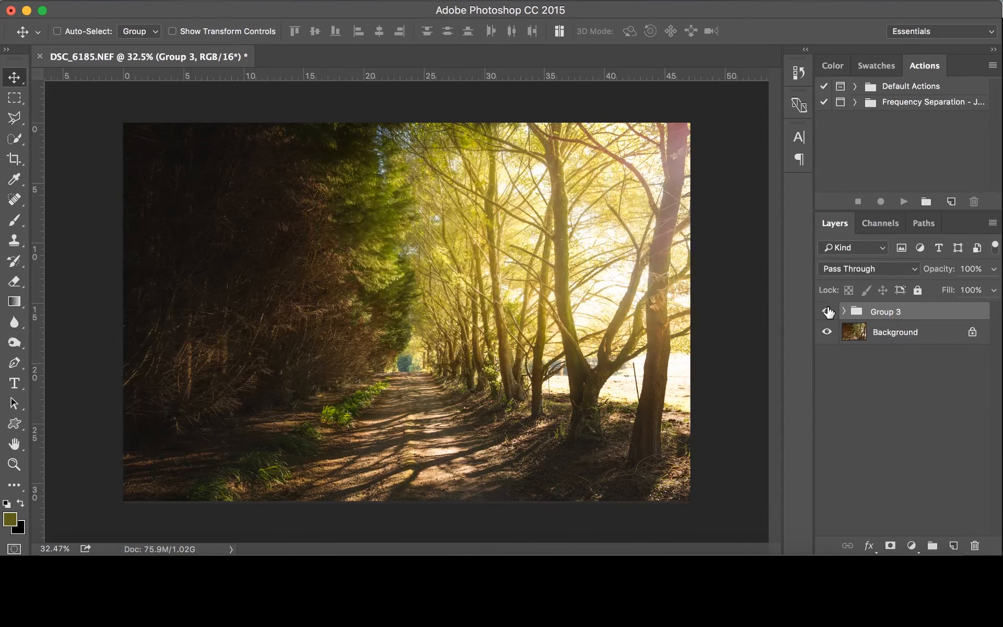